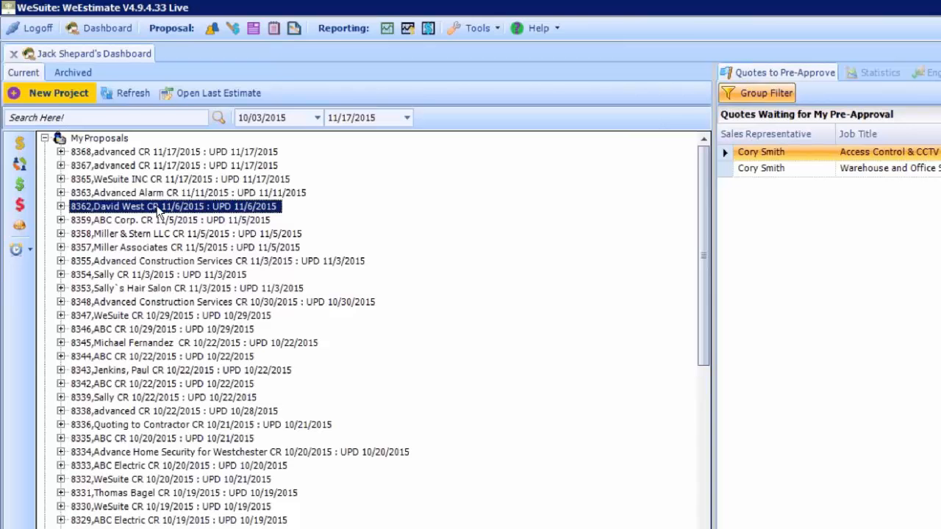
Step: Pass project bin 8362 to the seventh user in the Pass Manager list and accept the ownership transfer
{"action": "right_click", "coordinate": [153, 208]}
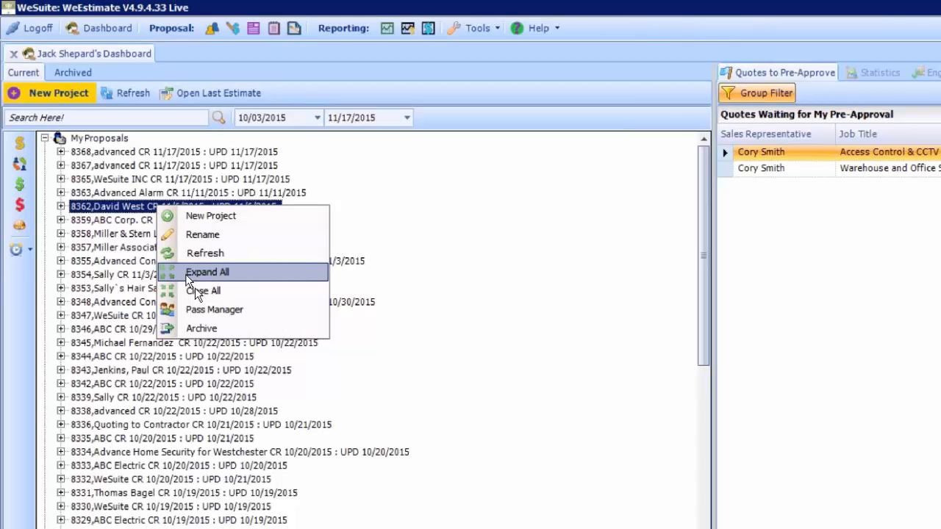
{"action": "left_click", "coordinate": [206, 309]}
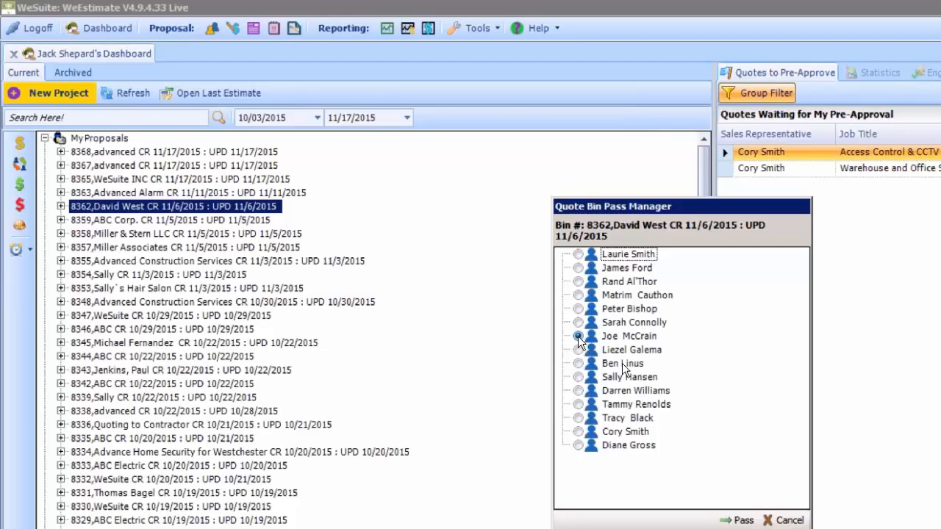
{"action": "left_click", "coordinate": [739, 521]}
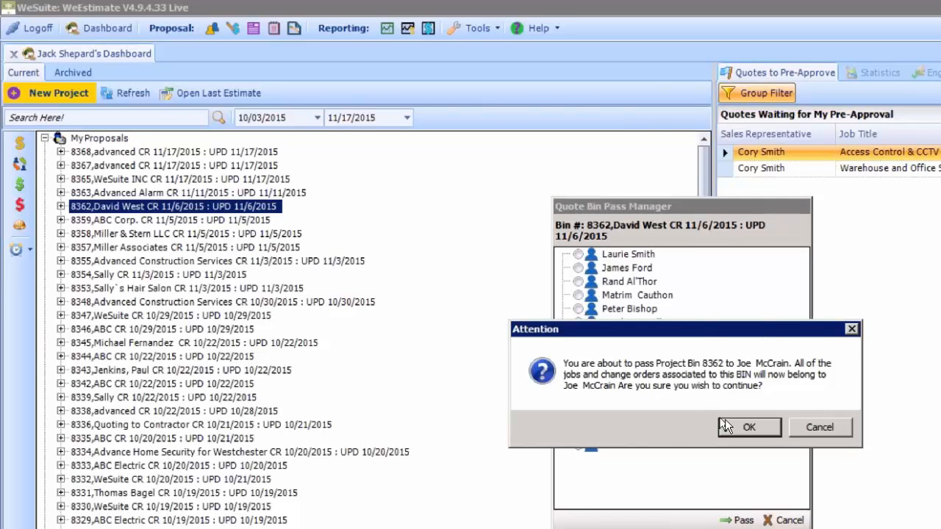
{"action": "left_click", "coordinate": [749, 429]}
Step: Send the bin's new owner the email message "Here you go please take care of this customer"
{"action": "left_click", "coordinate": [747, 425]}
{"action": "type", "text": "Here "}
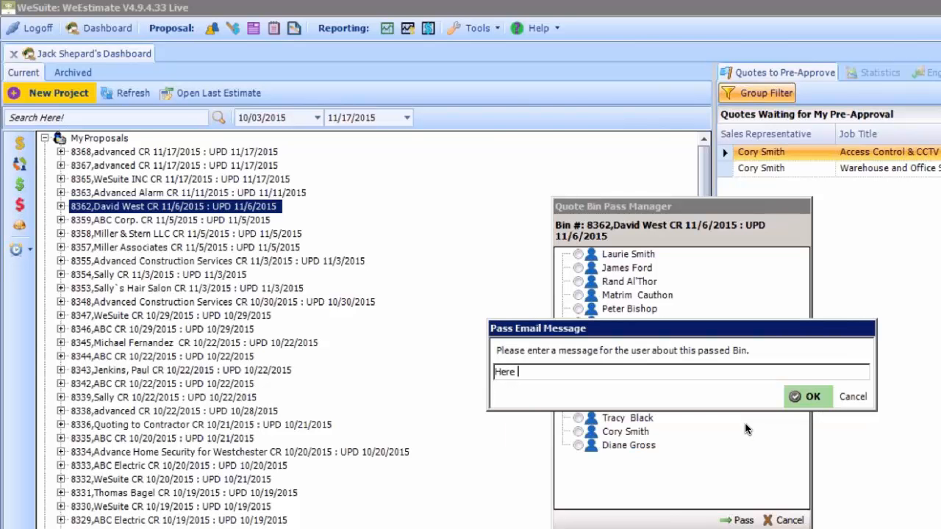
{"action": "type", "text": "you go please take care "}
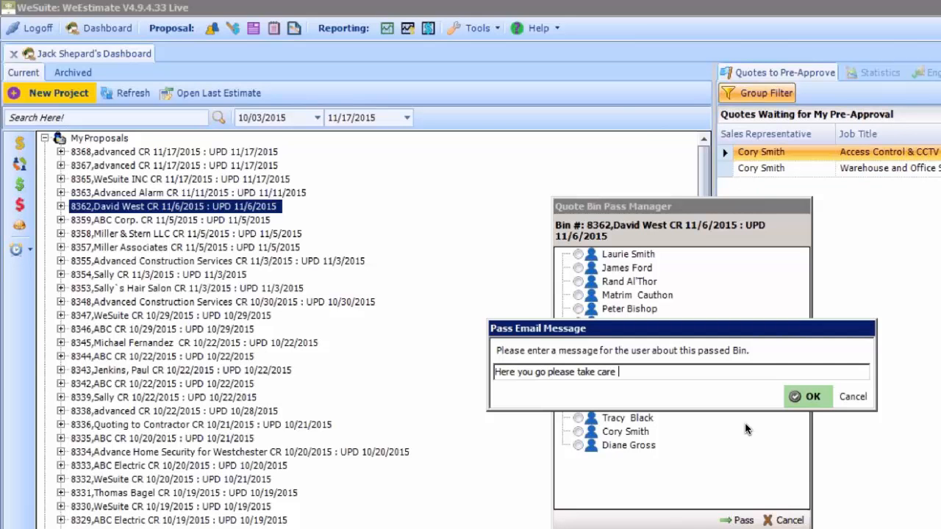
{"action": "type", "text": "of this customer"}
{"action": "left_click", "coordinate": [820, 398]}
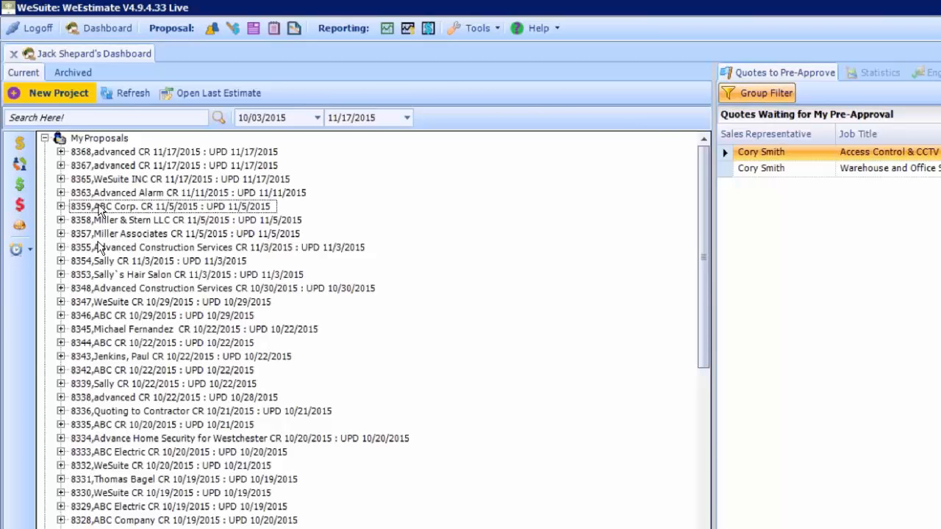
Step: Expand the WeSuite INC project's jobs, examine the Job Template 1 Folder Lvl 1 estimate's folder structure, and close it
{"action": "left_click", "coordinate": [61, 179]}
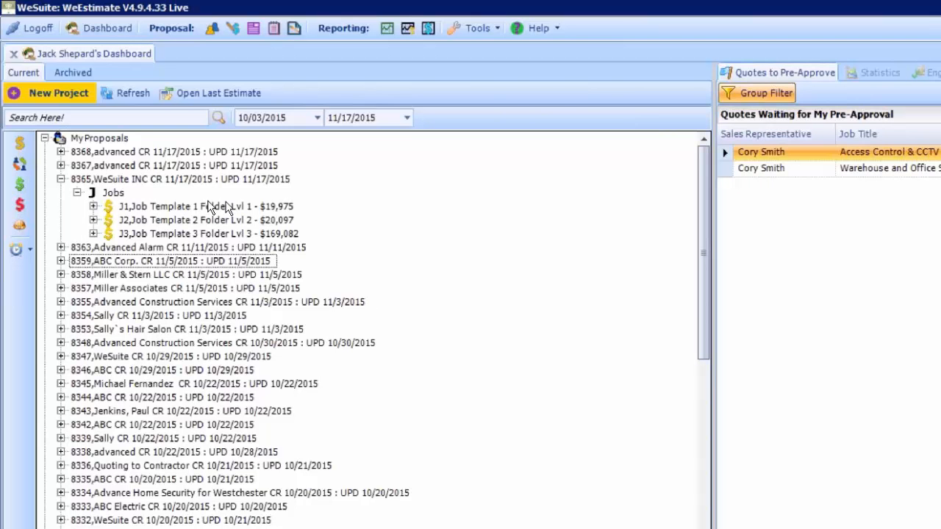
{"action": "left_click", "coordinate": [286, 209]}
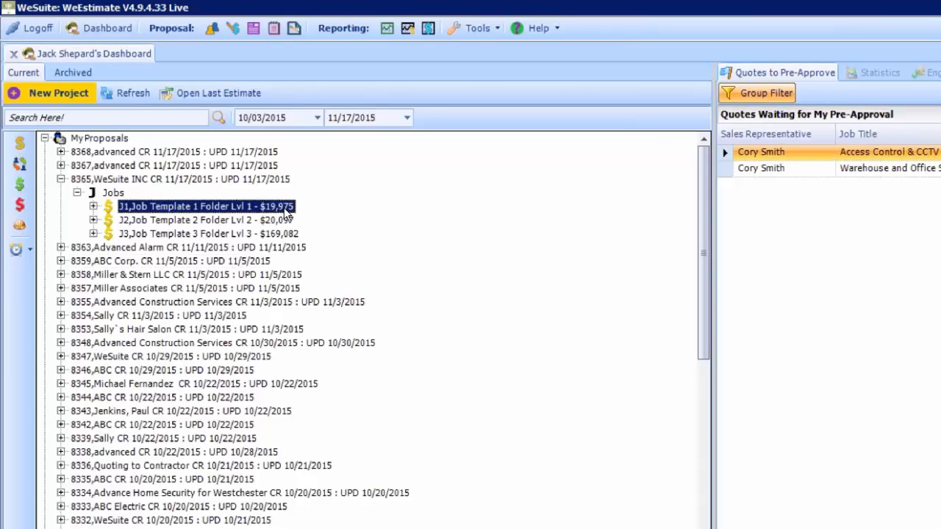
{"action": "left_click", "coordinate": [289, 222]}
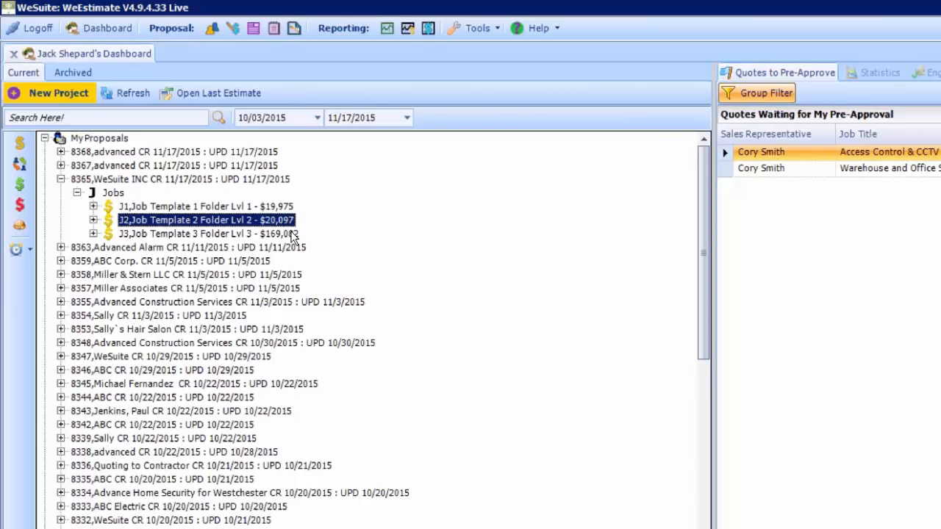
{"action": "left_click", "coordinate": [292, 234]}
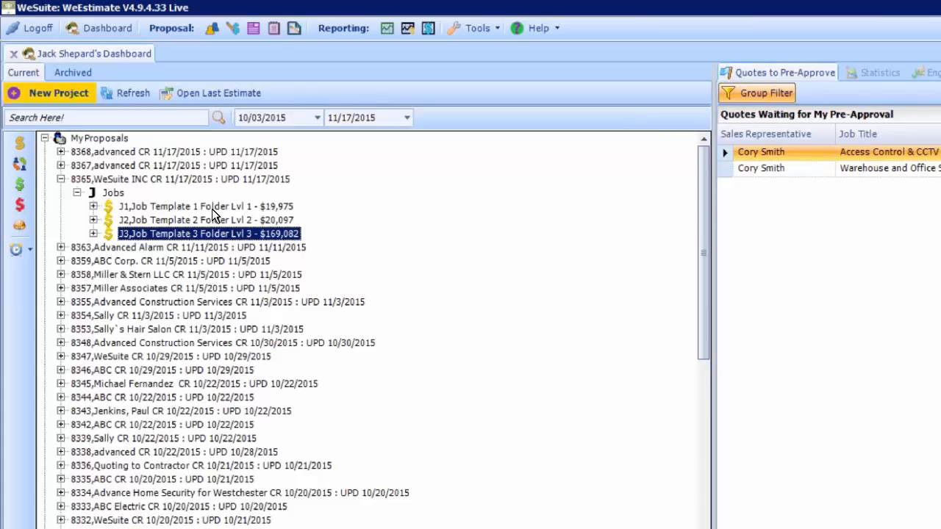
{"action": "left_click", "coordinate": [213, 207]}
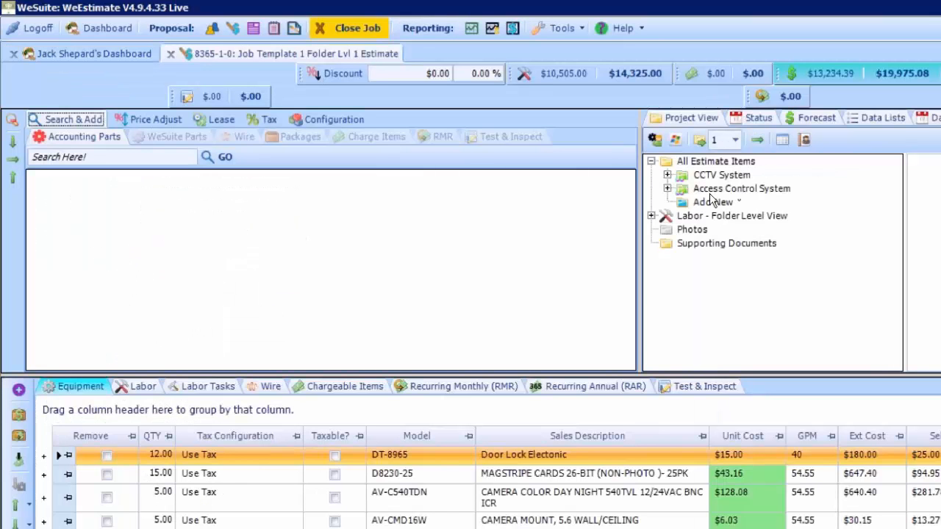
{"action": "left_click", "coordinate": [368, 32]}
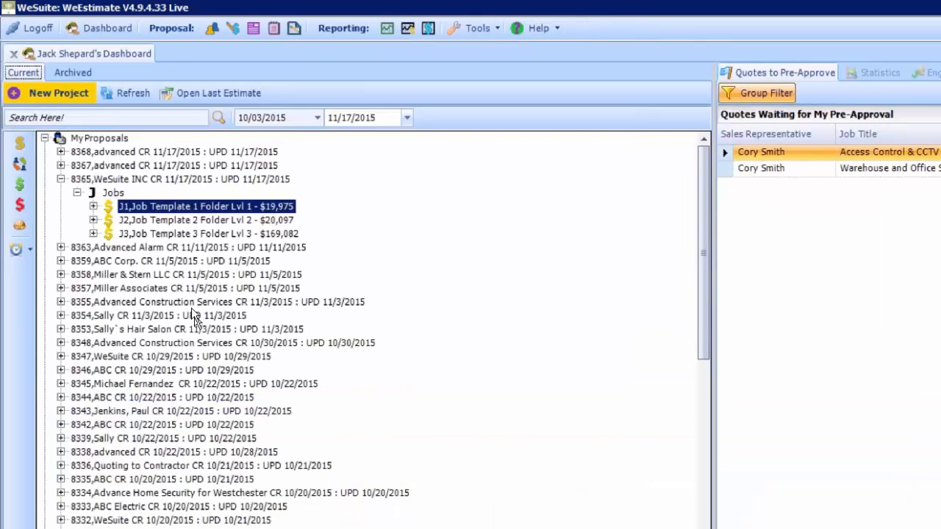
Step: Open the Job Template 2 Folder Lvl 2 estimate, examine the systems under Floor 1 and Floor 2, and close it
{"action": "left_click", "coordinate": [235, 220]}
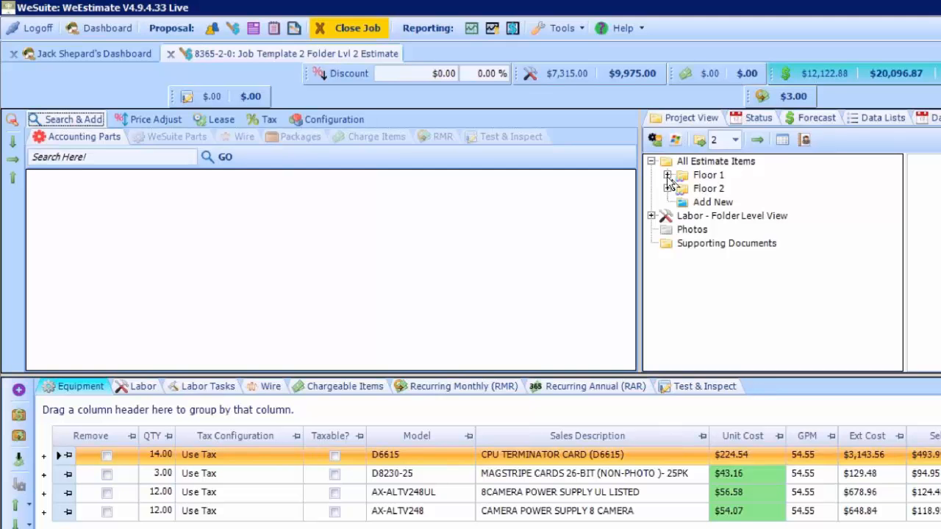
{"action": "left_click", "coordinate": [667, 175]}
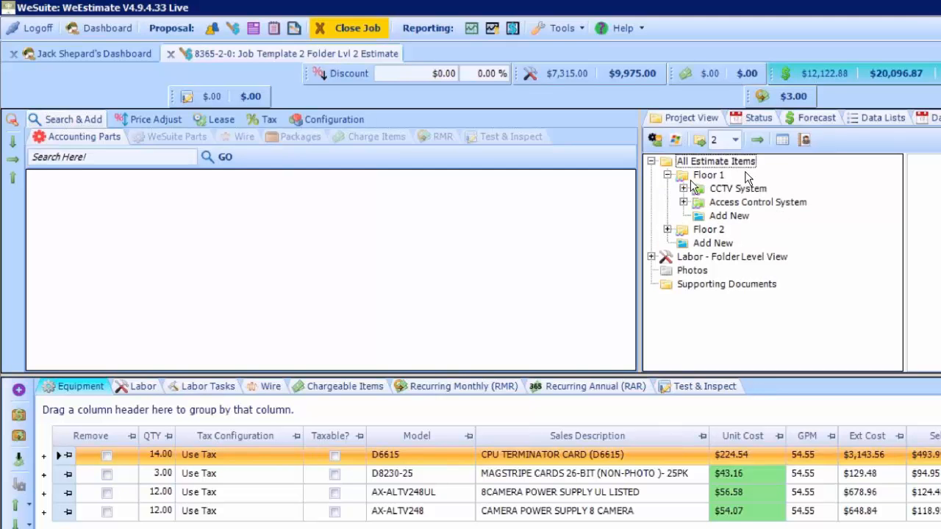
{"action": "left_click", "coordinate": [667, 231]}
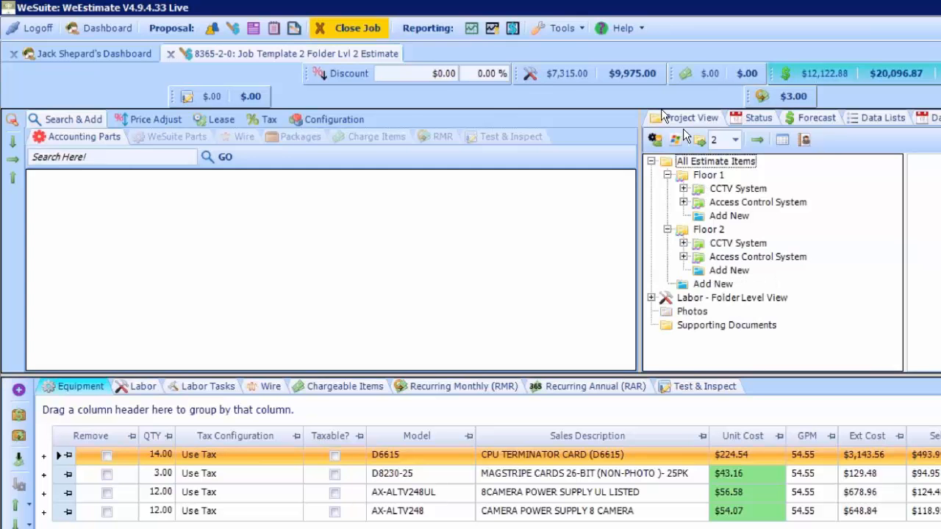
{"action": "left_click", "coordinate": [353, 27]}
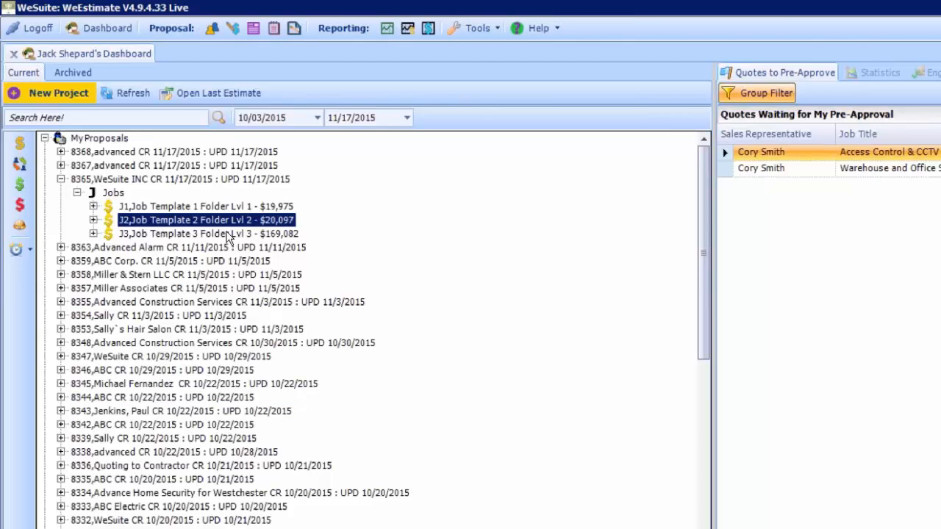
Step: Open the Job Template 3 Folder Lvl 3 estimate, examine both buildings' floors and the systems on Building 1's Floor 2, and close it
{"action": "double_click", "coordinate": [229, 233]}
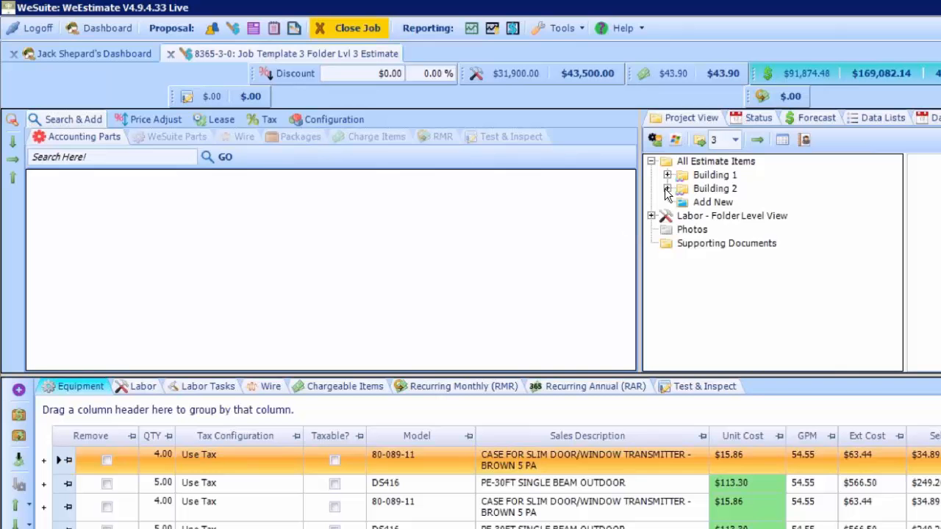
{"action": "left_click", "coordinate": [667, 188]}
{"action": "left_click", "coordinate": [667, 175]}
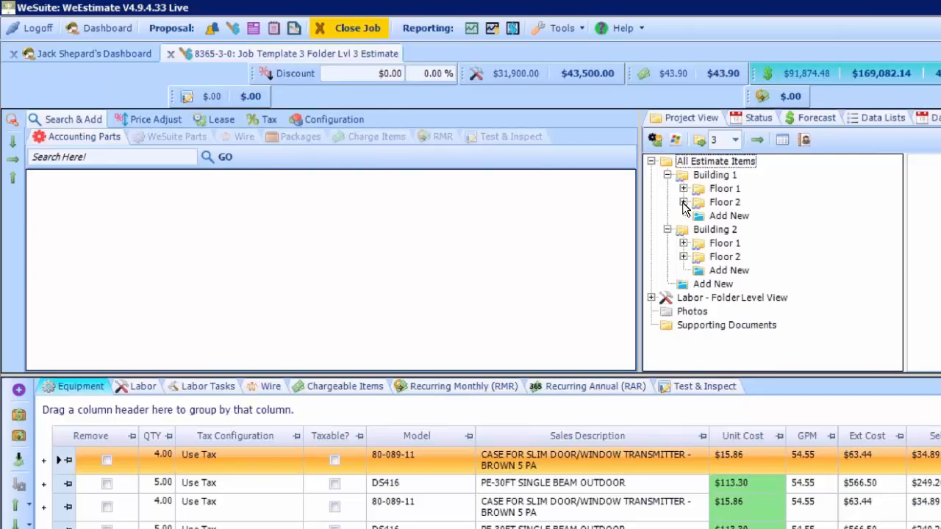
{"action": "left_click", "coordinate": [683, 203]}
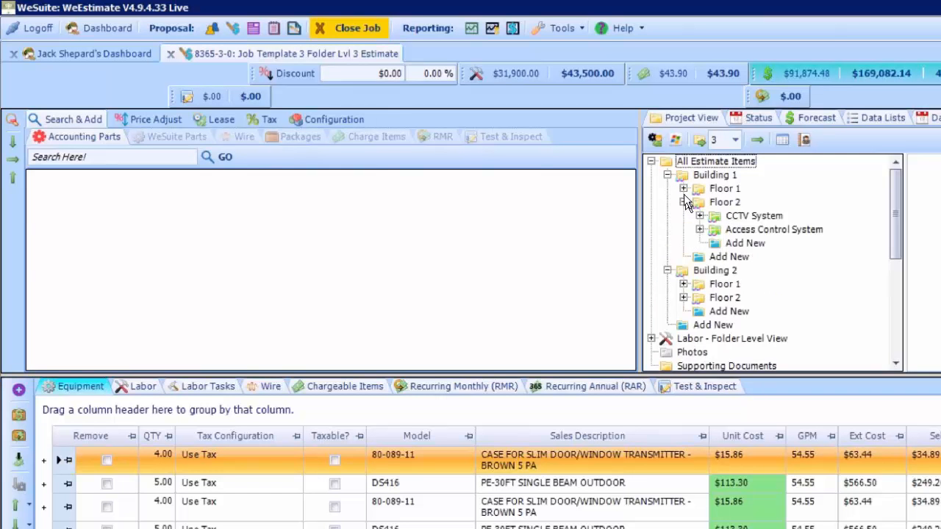
{"action": "left_click", "coordinate": [373, 34]}
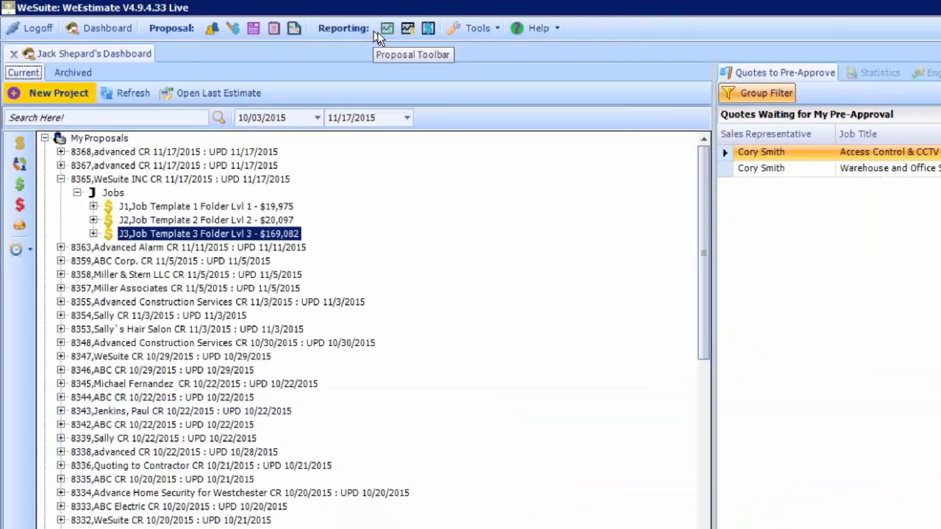
Step: Reopen the Job Template 2 Folder Lvl 2 estimate and view the equipment in Floor 1's CCTV and Access Control systems
{"action": "left_click", "coordinate": [148, 221]}
{"action": "double_click", "coordinate": [148, 221]}
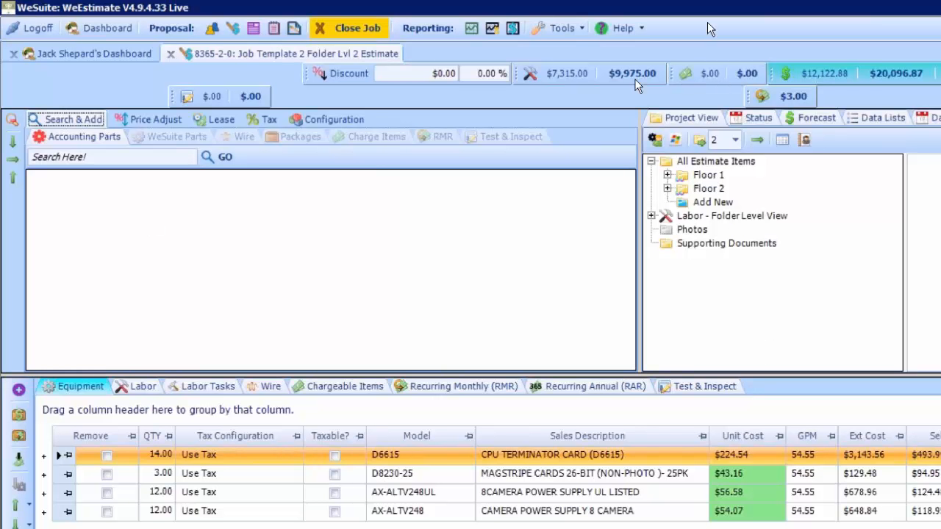
{"action": "left_click", "coordinate": [667, 175]}
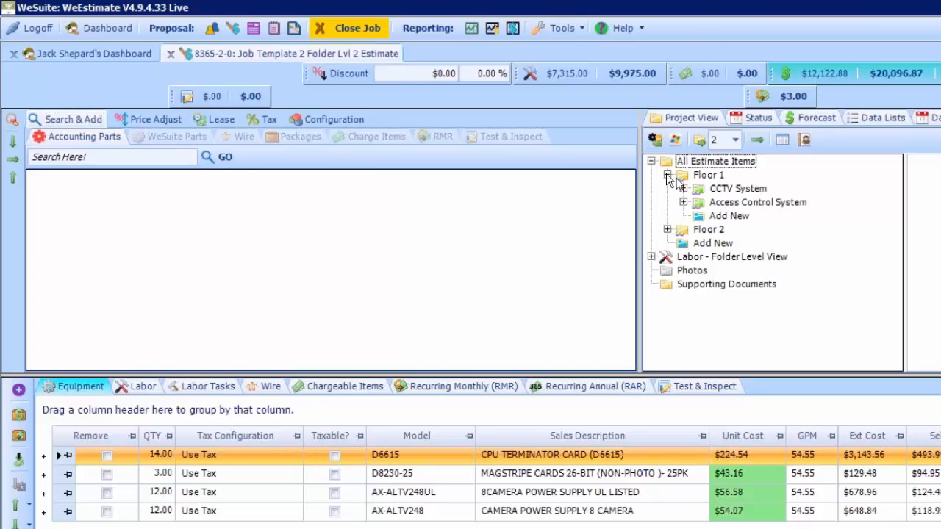
{"action": "left_click", "coordinate": [720, 193]}
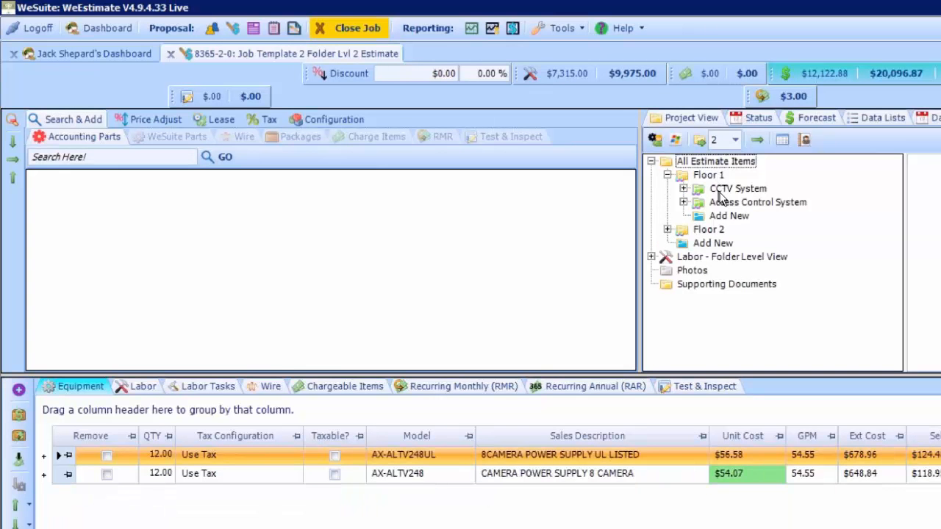
{"action": "double_click", "coordinate": [720, 192]}
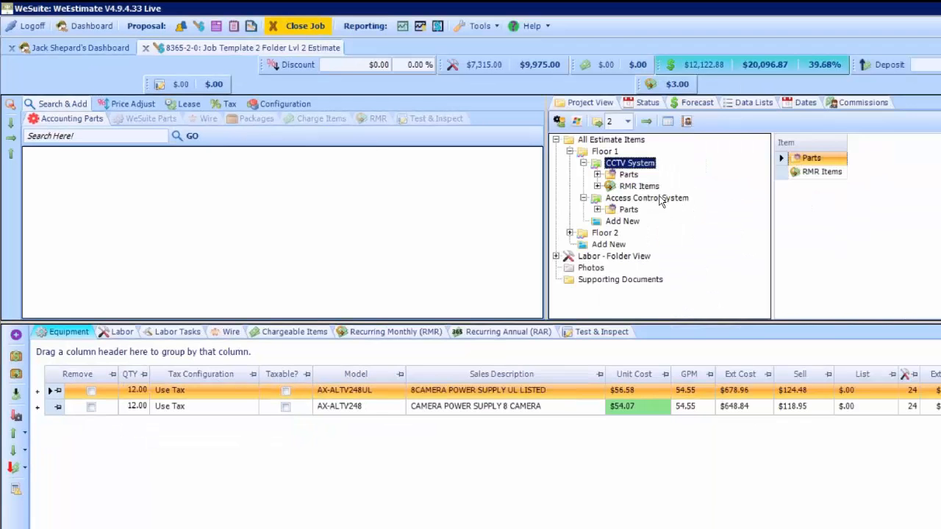
{"action": "left_click", "coordinate": [728, 217]}
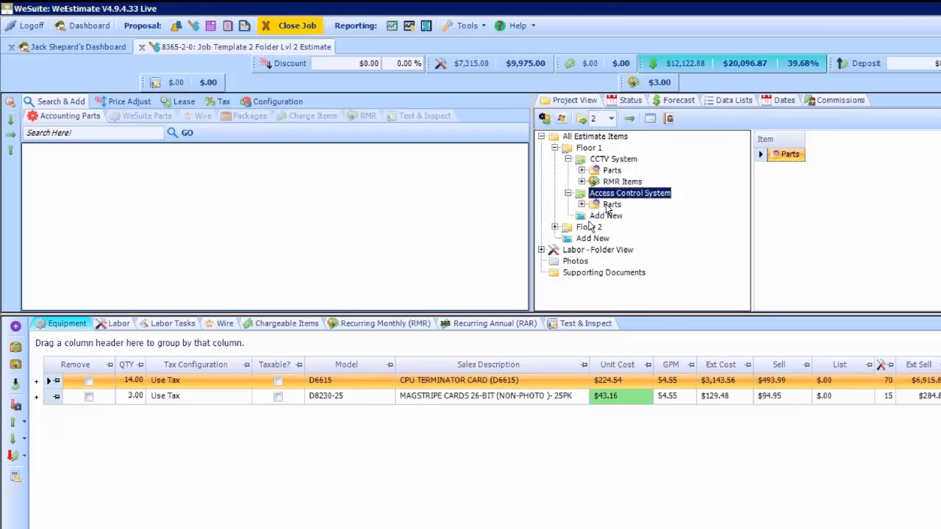
Step: Expand Floor 2 and copy the Parts folder from Floor 1's CCTV System into Floor 2's CCTV System
{"action": "left_click", "coordinate": [626, 254]}
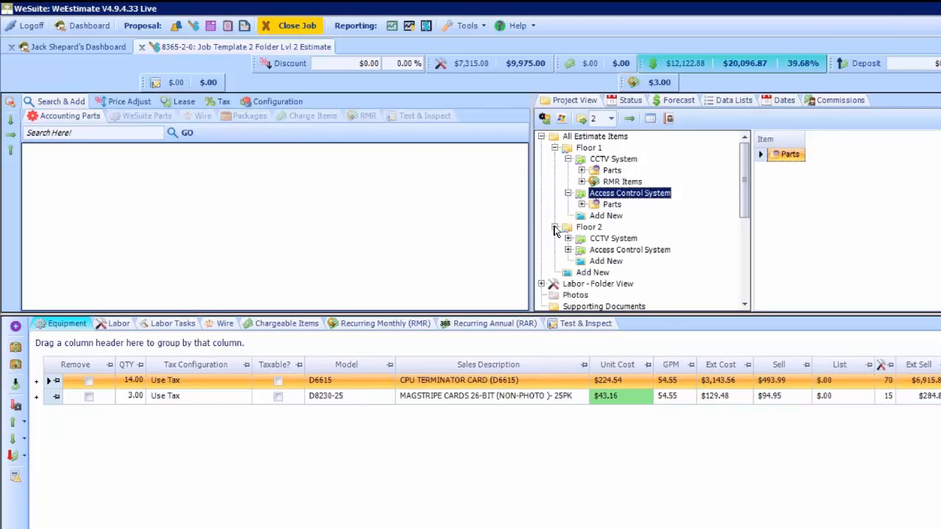
{"action": "left_click", "coordinate": [617, 233]}
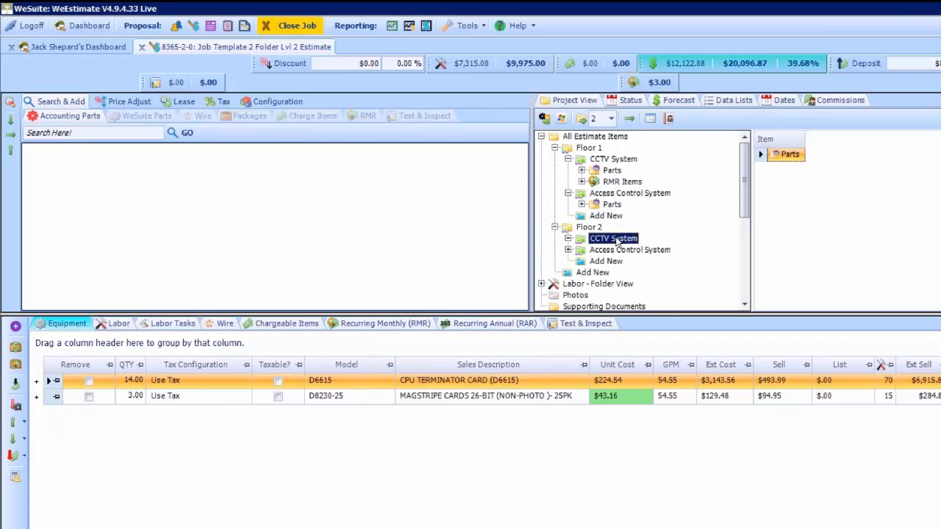
{"action": "left_click", "coordinate": [623, 160]}
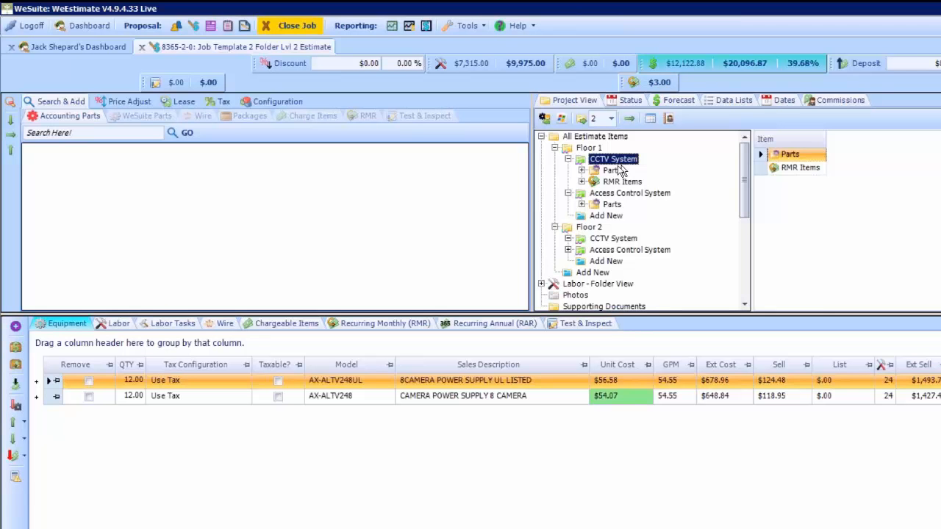
{"action": "left_click_drag", "start_coordinate": [613, 169], "coordinate": [605, 240]}
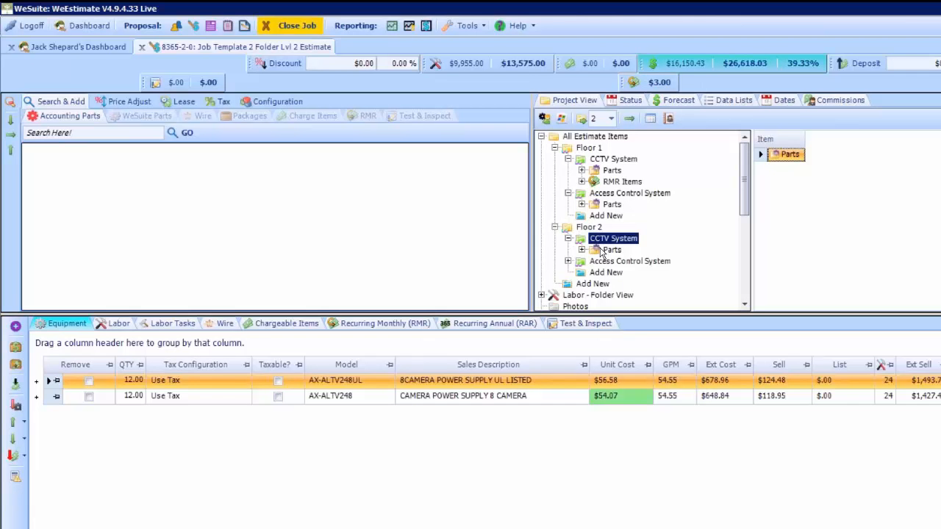
Step: Copy the AX-ALTV248 camera power supply from Floor 1's CCTV System into its Access Control System with a quantity of 13
{"action": "left_click", "coordinate": [582, 170]}
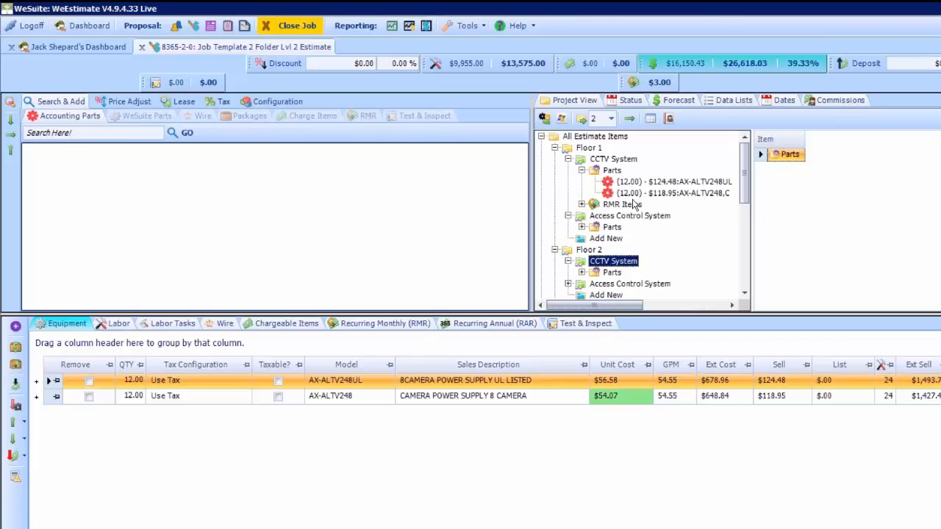
{"action": "left_click", "coordinate": [674, 193]}
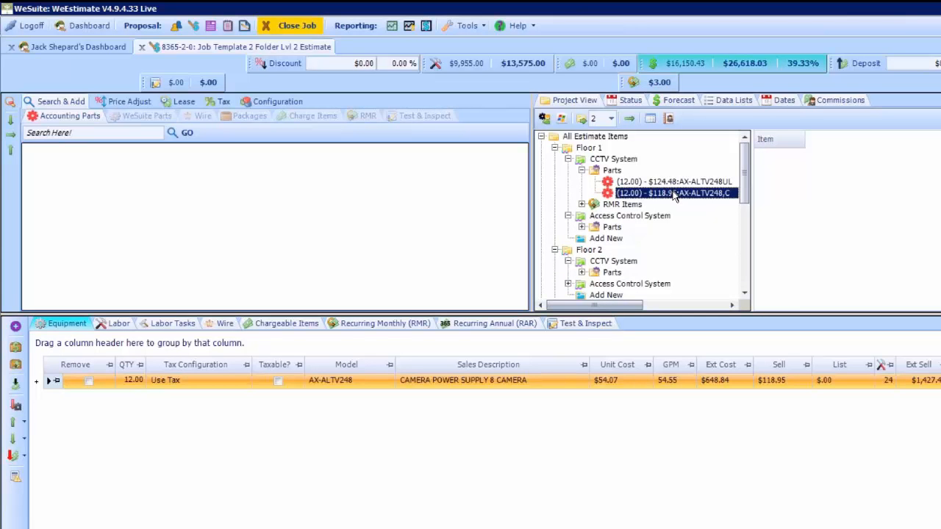
{"action": "left_click_drag", "start_coordinate": [674, 194], "coordinate": [639, 225]}
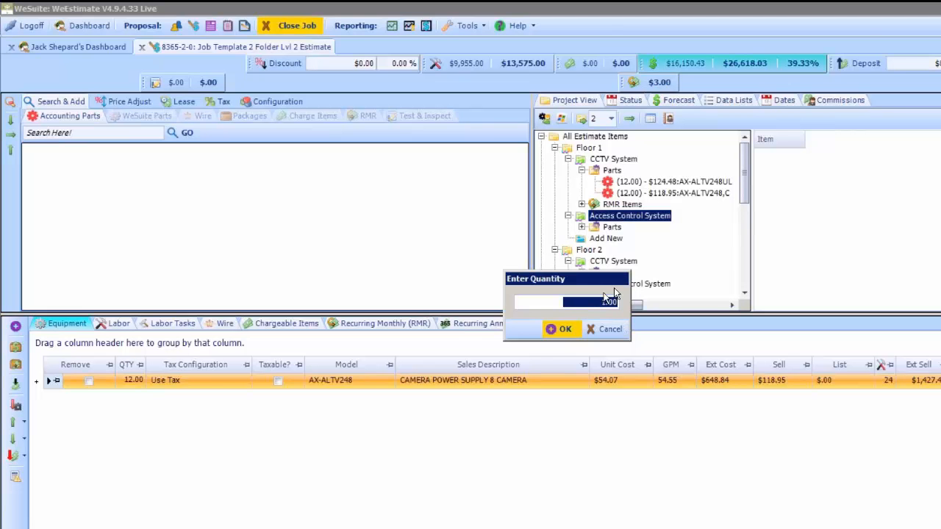
{"action": "type", "text": "3"}
{"action": "left_click", "coordinate": [563, 330]}
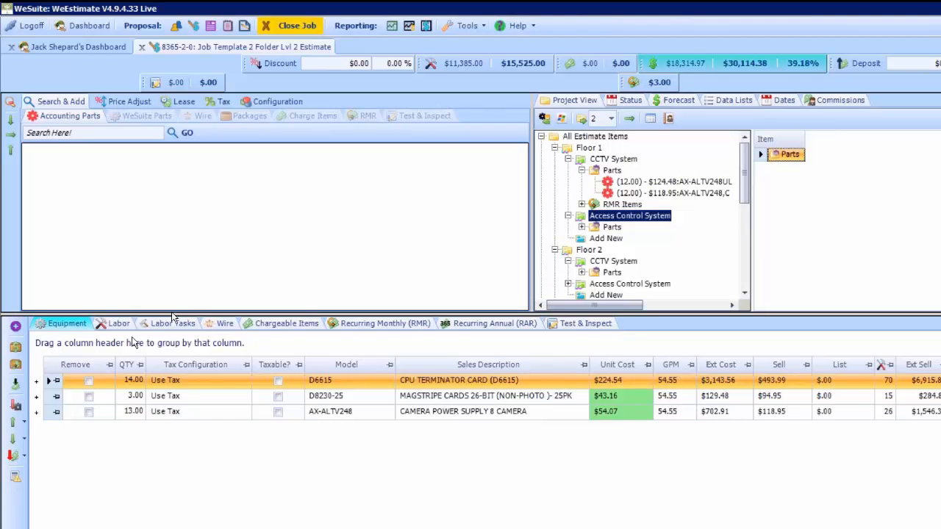
Step: Open the One Time Part Editor and look over its installation hours fields
{"action": "left_click", "coordinate": [20, 328]}
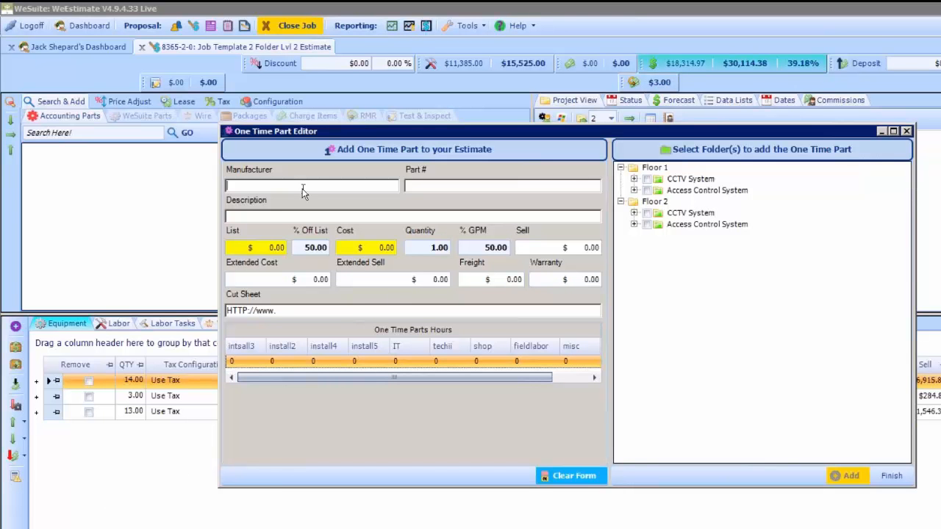
{"action": "left_click", "coordinate": [243, 363]}
{"action": "left_click", "coordinate": [275, 362]}
{"action": "left_click", "coordinate": [320, 362]}
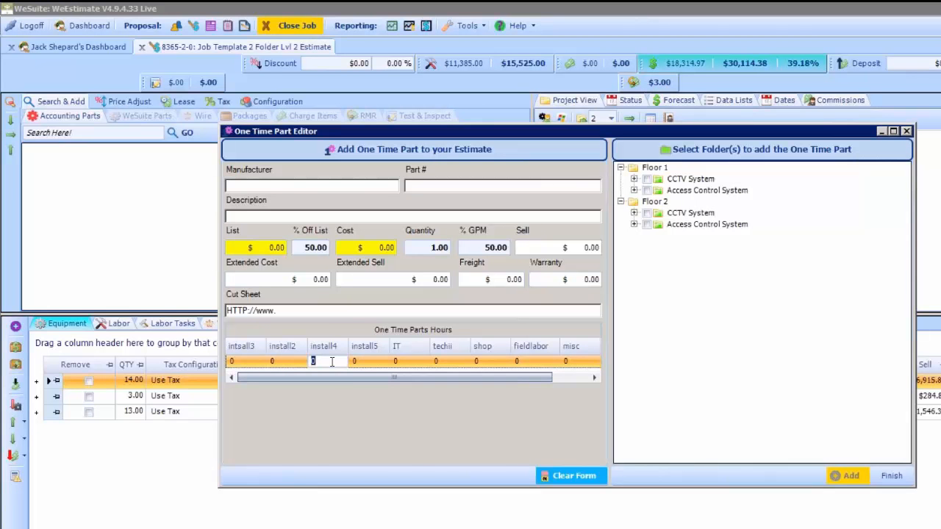
{"action": "left_click", "coordinate": [361, 362]}
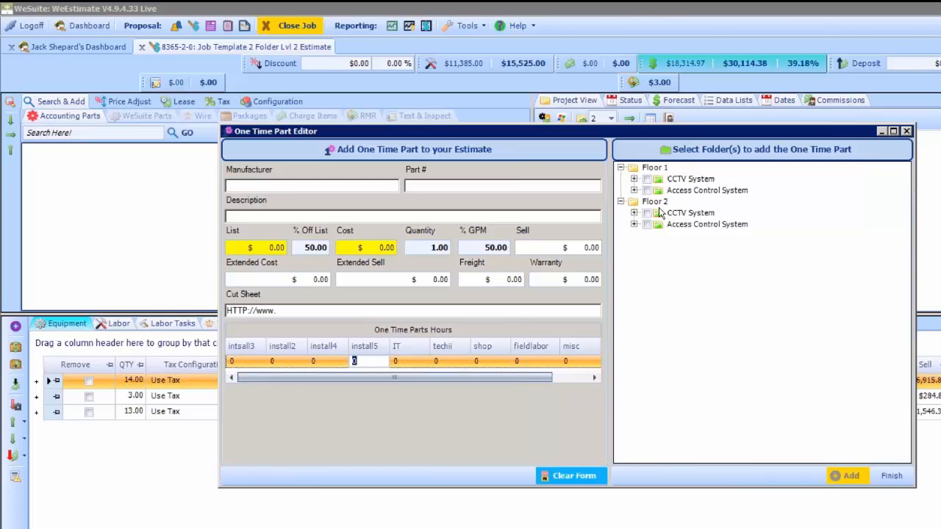
Step: Choose the CCTV and Access Control systems on both Floor 1 and Floor 2 as destinations for the one-time part
{"action": "left_click", "coordinate": [665, 179]}
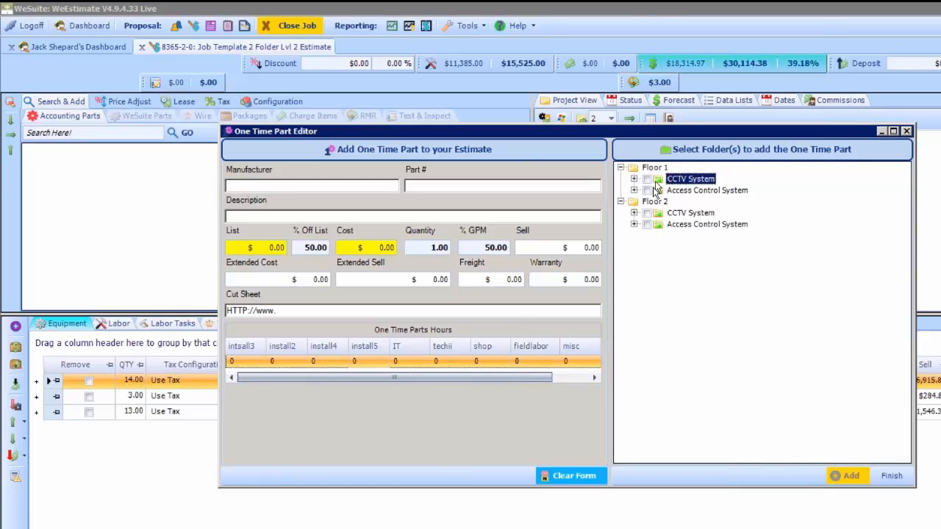
{"action": "left_click", "coordinate": [647, 180]}
{"action": "left_click", "coordinate": [647, 190]}
{"action": "left_click", "coordinate": [647, 213]}
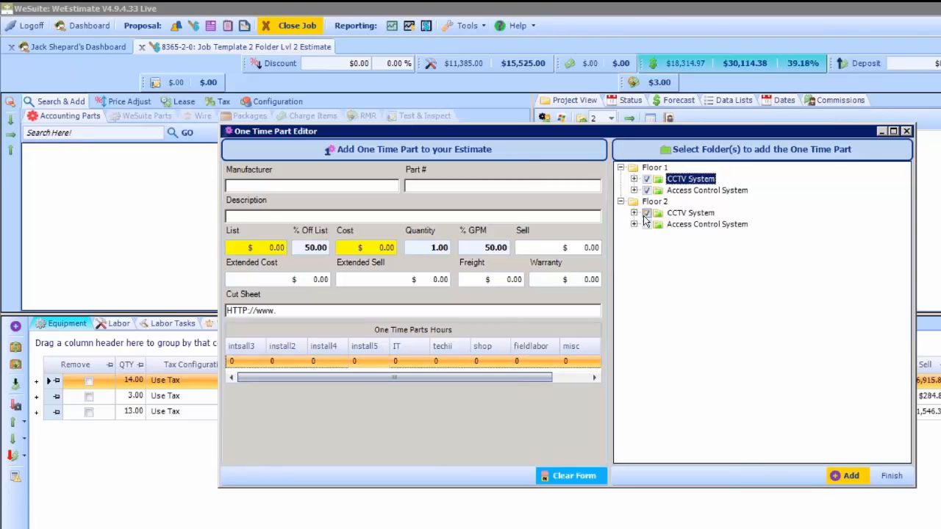
{"action": "left_click", "coordinate": [647, 224]}
Step: Enter the one-time part's manufacturer Panasonic, part number Pan-1290 and description 360 Camera Color
{"action": "left_click", "coordinate": [358, 190]}
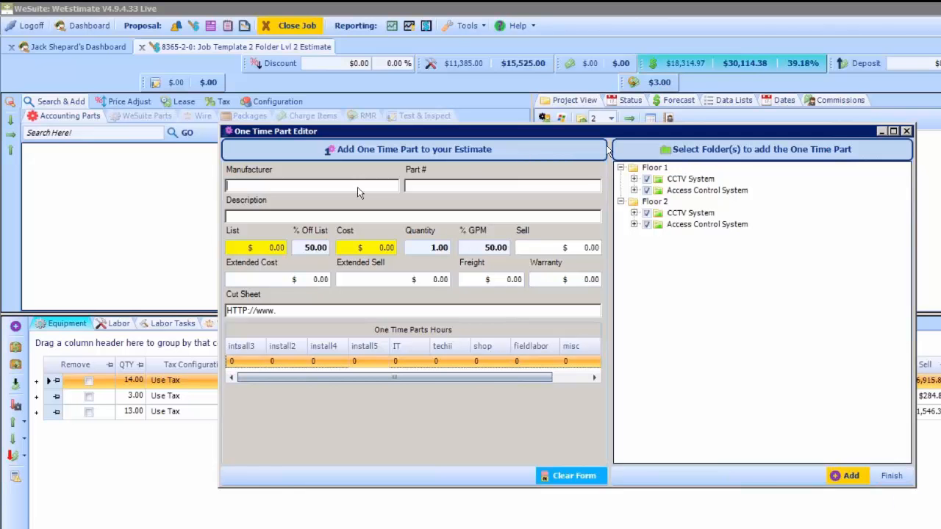
{"action": "type", "text": "Panasonic"}
{"action": "key", "text": "Tab"}
{"action": "type", "text": "Pan-1290"}
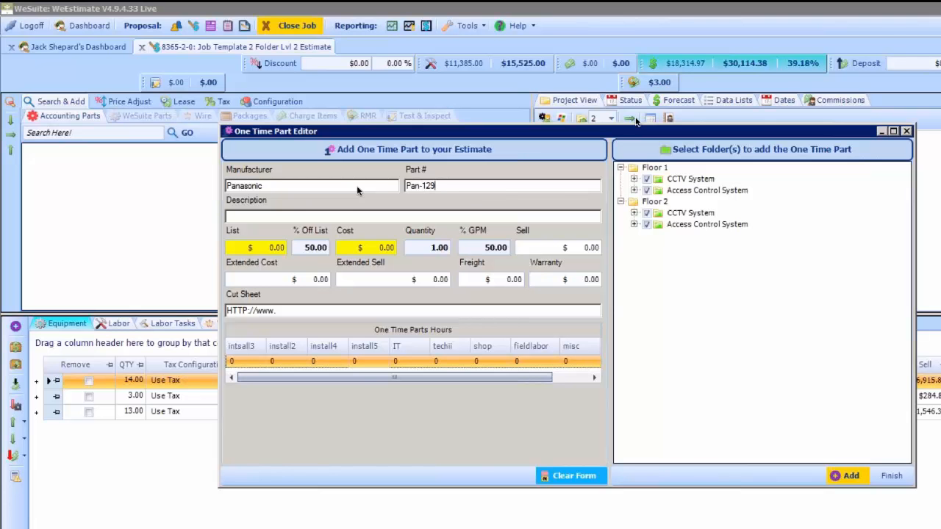
{"action": "left_click", "coordinate": [468, 215]}
{"action": "type", "text": "360 Camera Color"}
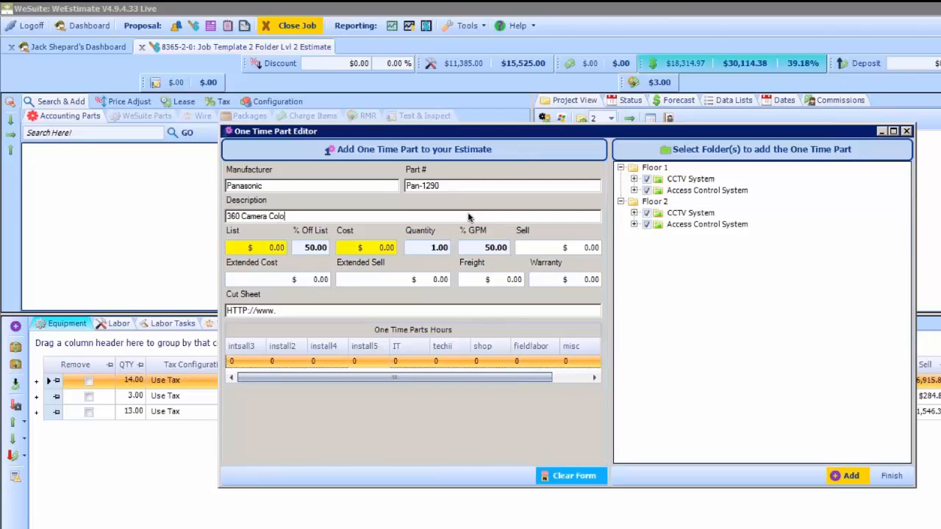
Step: Set the one-time part's list price to $50.00 and its intsall3 hours to 1
{"action": "left_click", "coordinate": [274, 248]}
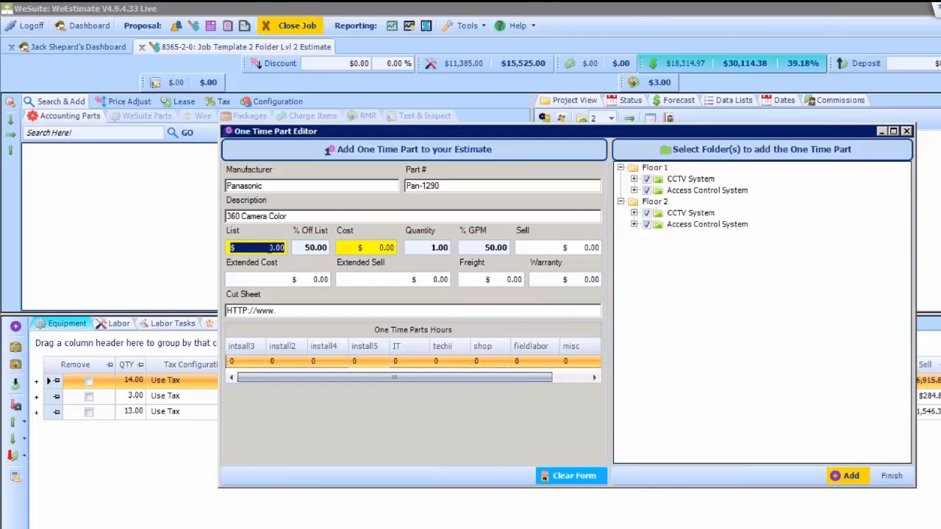
{"action": "type", "text": "50"}
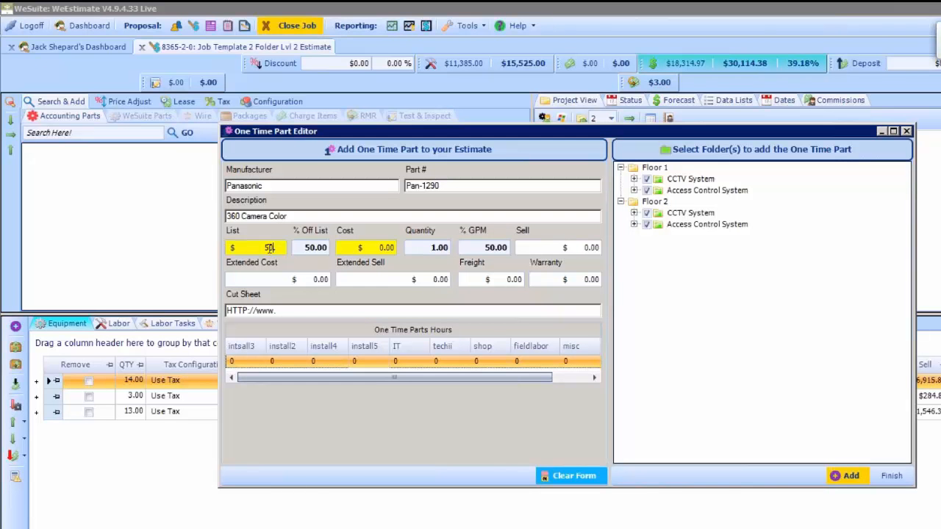
{"action": "key", "text": "Tab"}
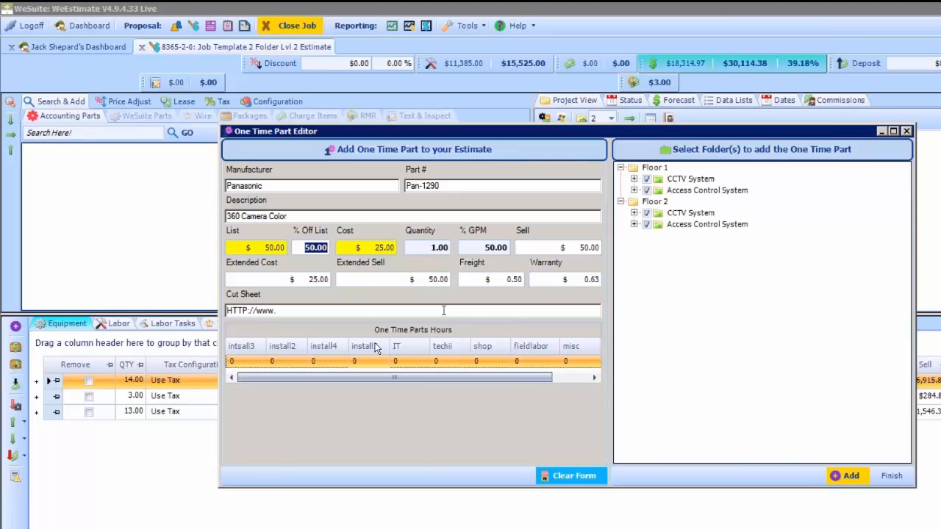
{"action": "left_click", "coordinate": [246, 363]}
{"action": "type", "text": "1"}
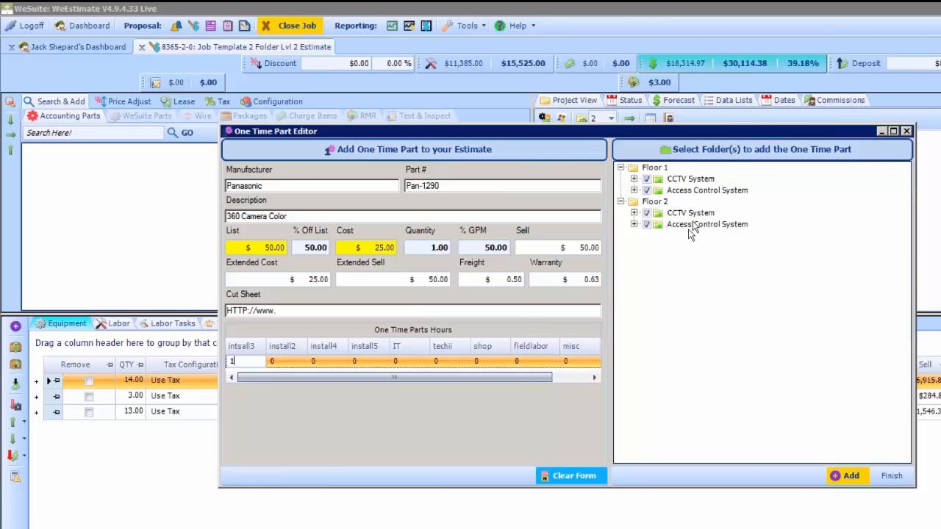
Step: Add the one-time part to the selected system folders and close the One Time Part Editor
{"action": "left_click", "coordinate": [844, 475]}
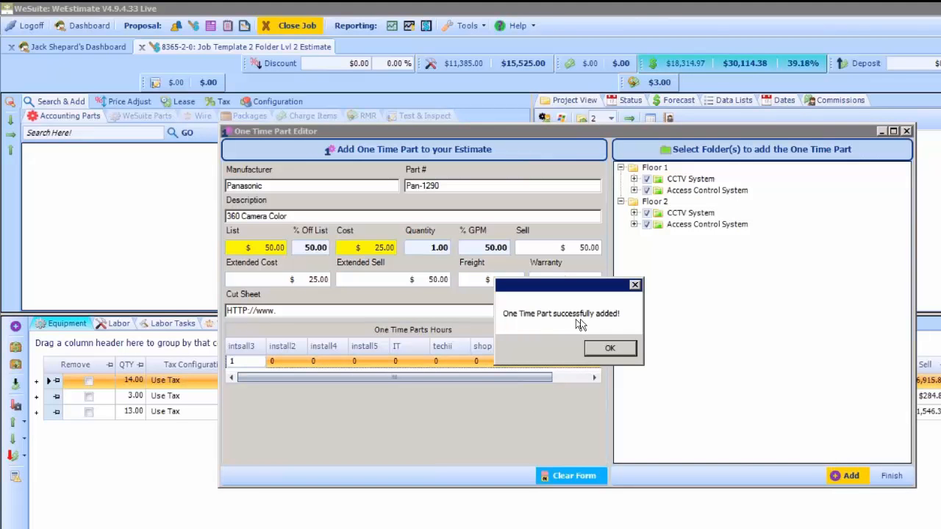
{"action": "left_click", "coordinate": [611, 349]}
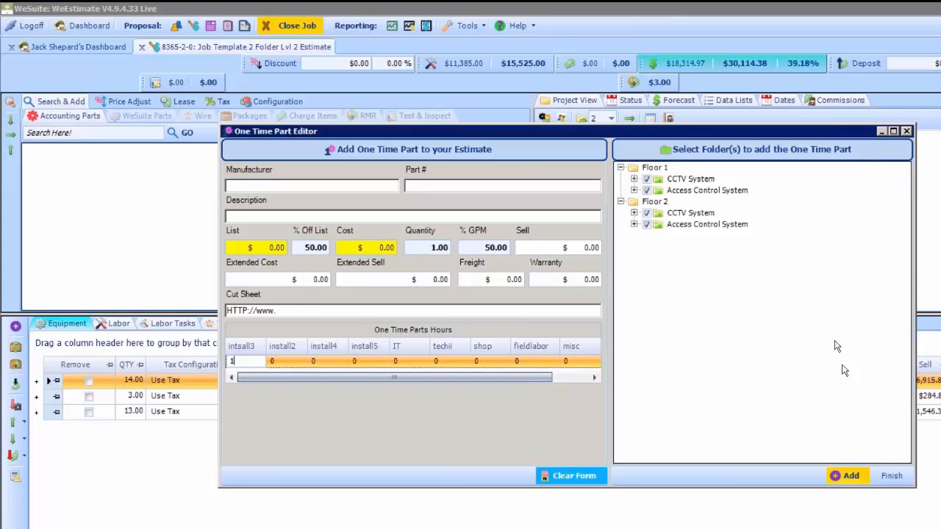
{"action": "left_click", "coordinate": [892, 477]}
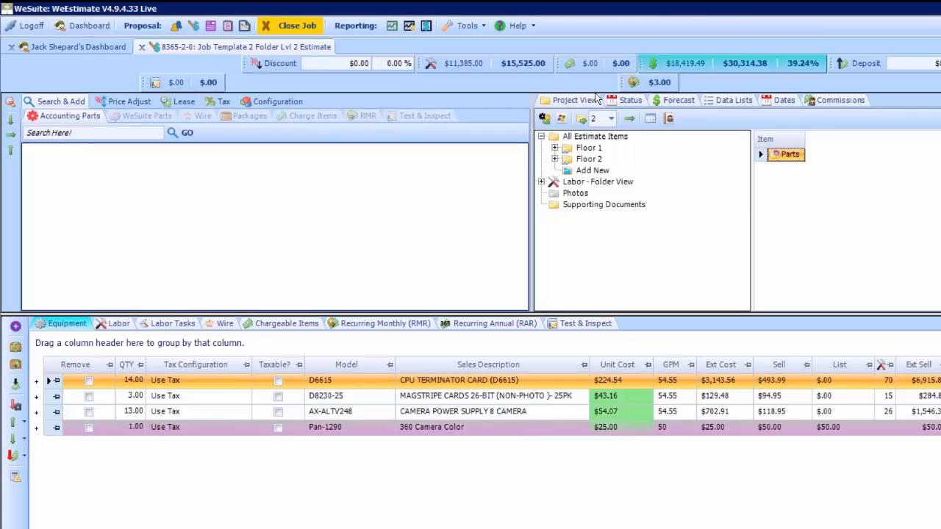
Step: Expand the floors and check the equipment of their CCTV and Access Control systems for the one-time part
{"action": "left_click", "coordinate": [554, 147]}
{"action": "double_click", "coordinate": [599, 160]}
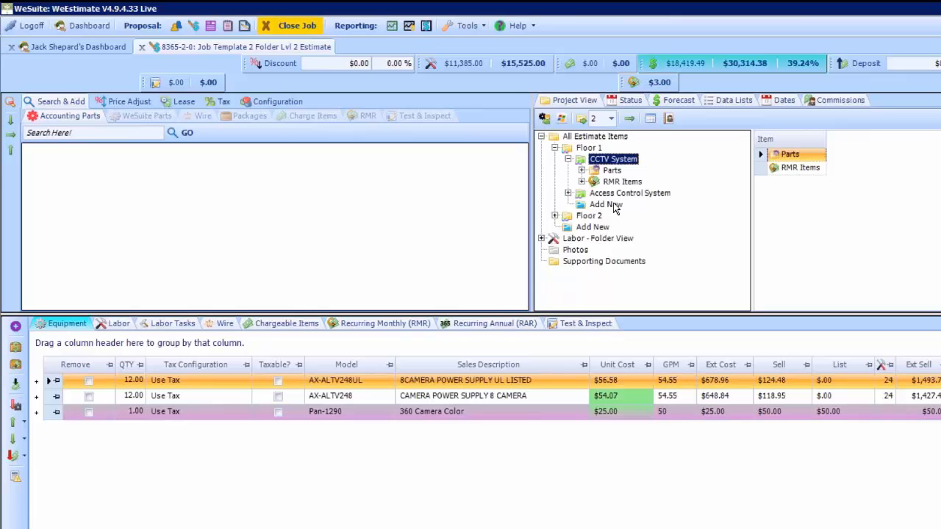
{"action": "double_click", "coordinate": [617, 194]}
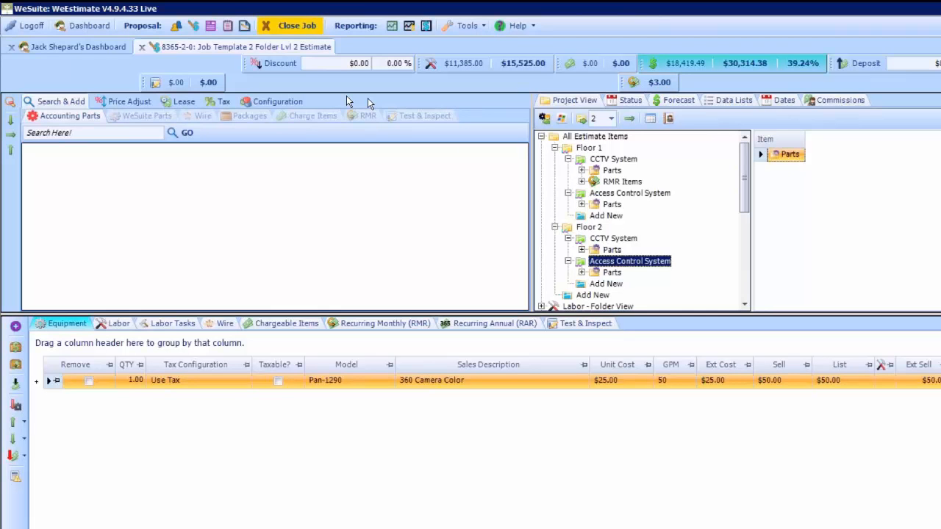
Step: Display the packages available to the estimate and open the Package Editor
{"action": "left_click", "coordinate": [258, 117]}
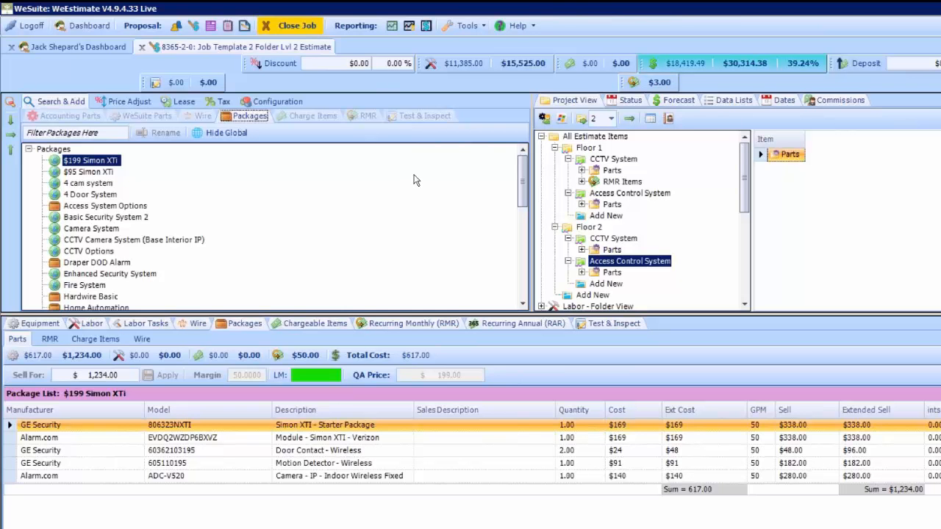
{"action": "left_click", "coordinate": [468, 25]}
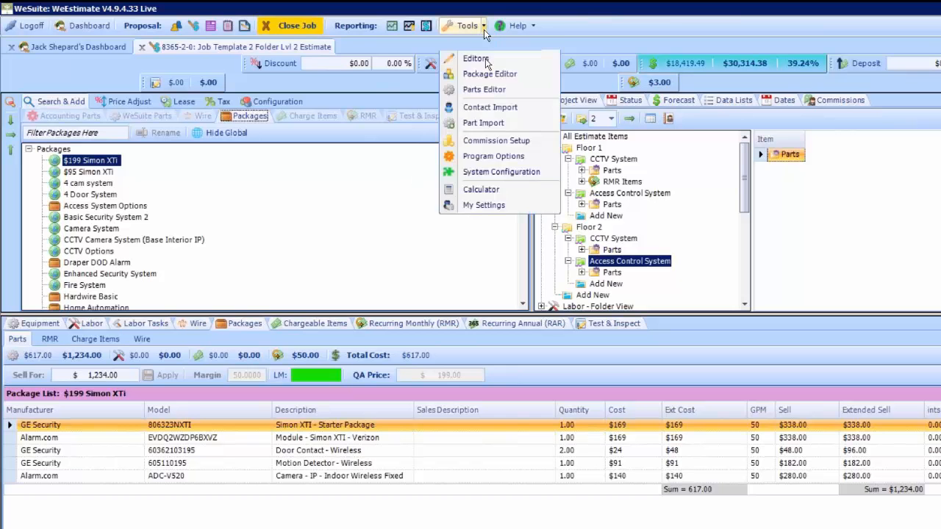
{"action": "left_click", "coordinate": [491, 74]}
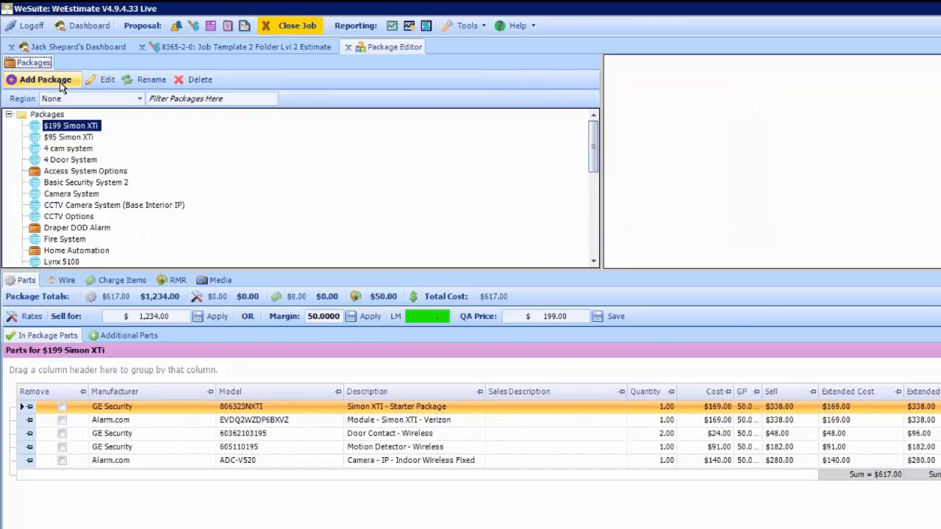
Step: Create a global package named Residential Camera System using the New York region's labor rates
{"action": "left_click", "coordinate": [60, 82]}
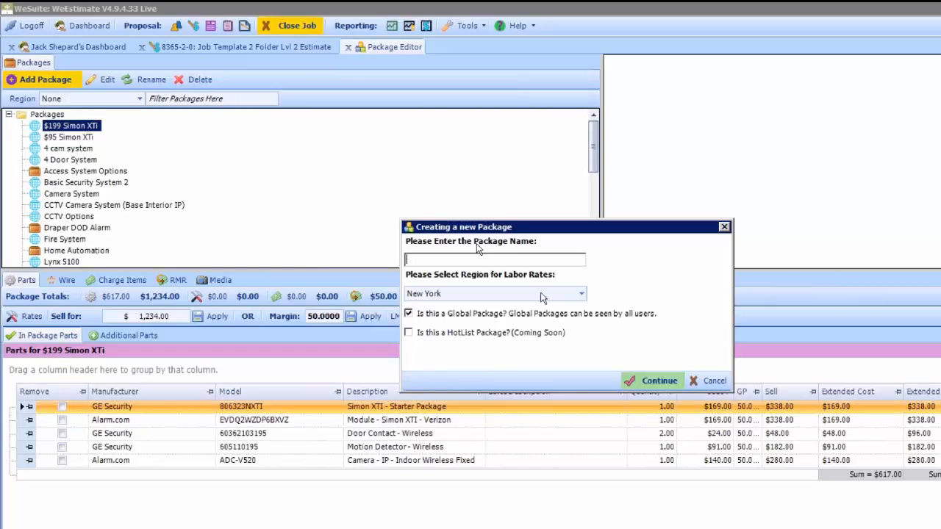
{"action": "type", "text": "C"}
{"action": "key", "text": "BackSpace"}
{"action": "type", "text": "Residential Camera System"}
{"action": "left_click", "coordinate": [659, 381]}
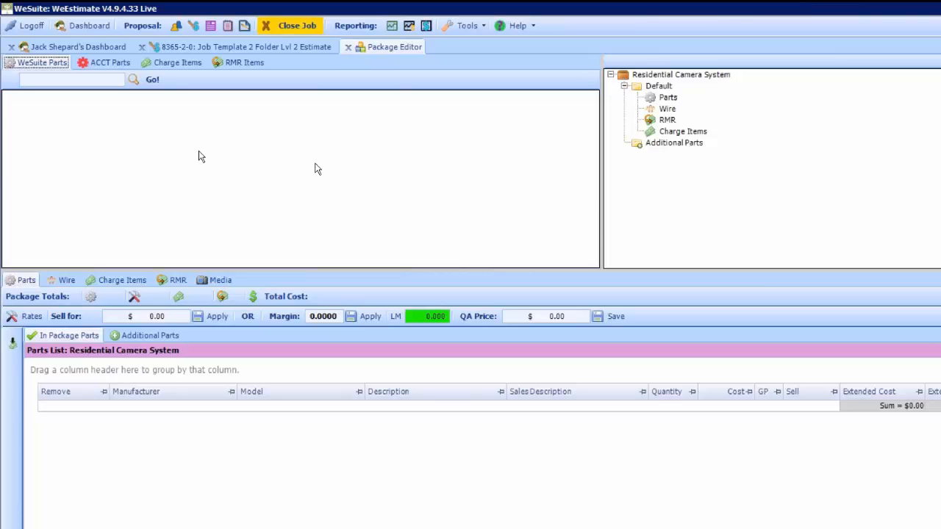
Step: Search the WeSuite parts for Vista ICM and add ADEMCO's VISTAICM/P promo to the package's Default folder with a quantity of 1
{"action": "left_click", "coordinate": [81, 80]}
{"action": "left_click", "coordinate": [125, 83]}
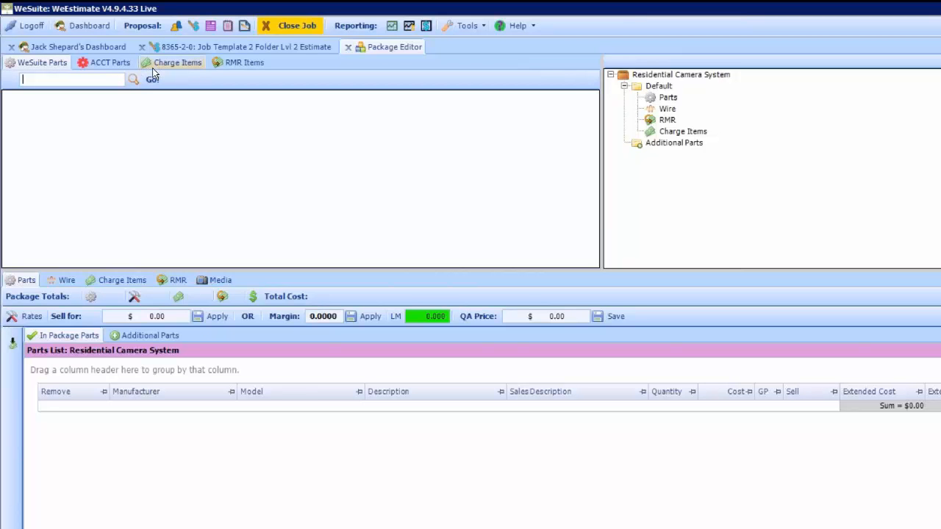
{"action": "type", "text": "Vista"}
{"action": "type", "text": "ICM"}
{"action": "key", "text": "Return"}
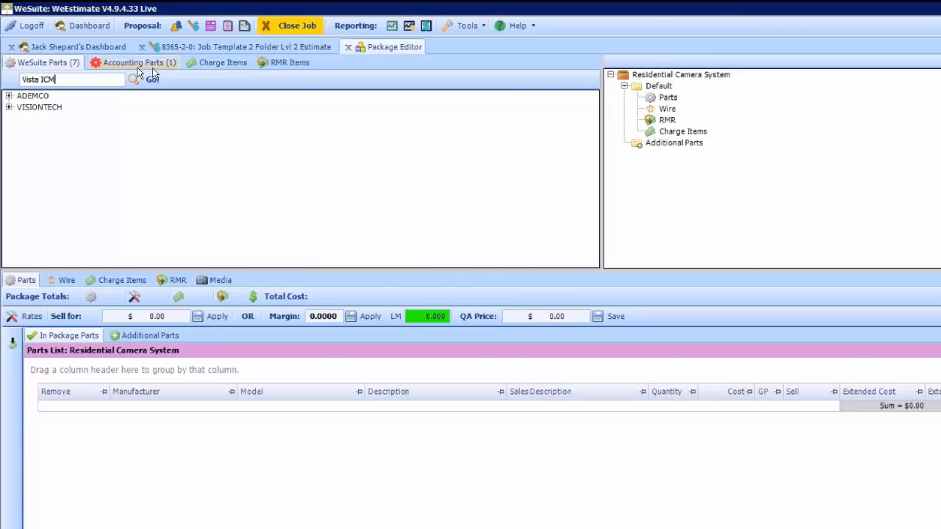
{"action": "left_click", "coordinate": [9, 107]}
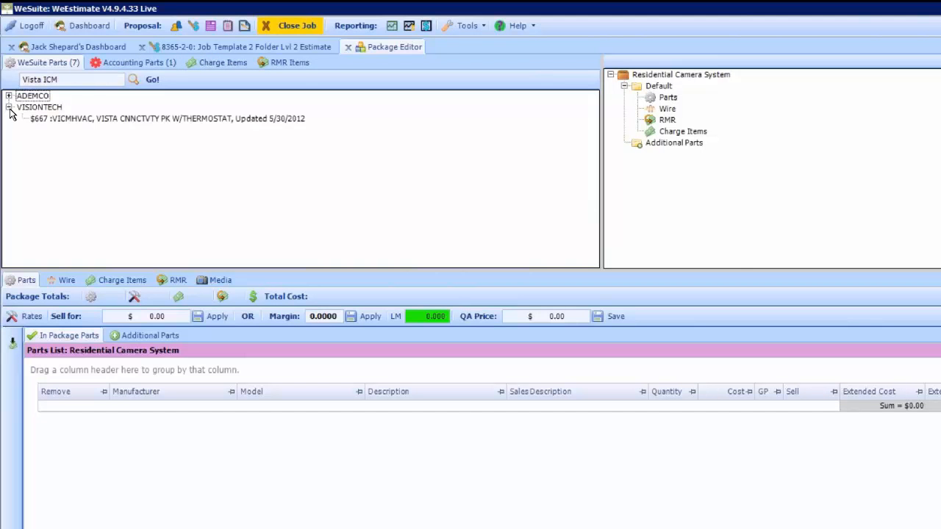
{"action": "left_click", "coordinate": [9, 96]}
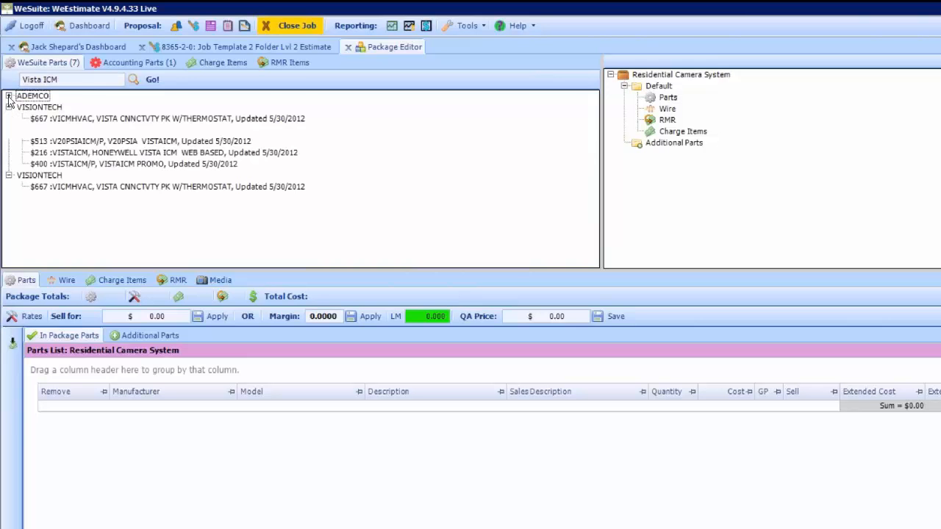
{"action": "left_click", "coordinate": [156, 164]}
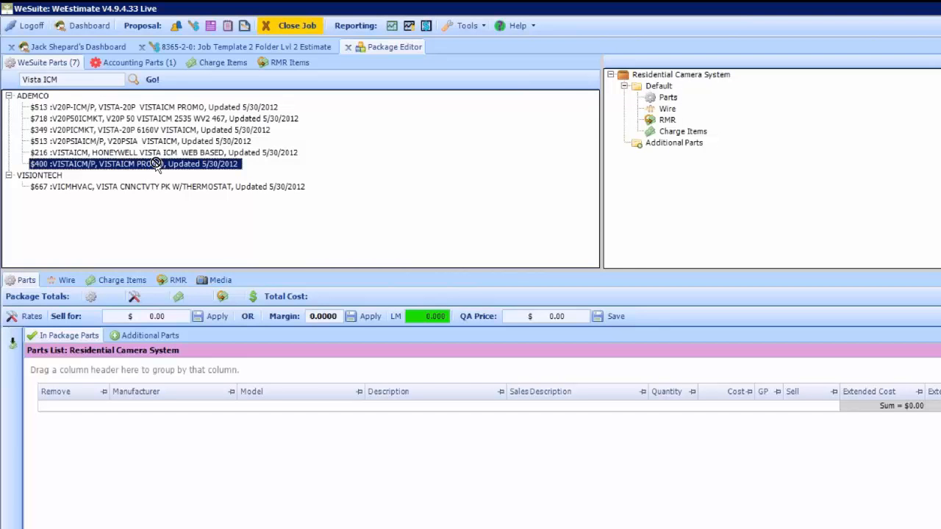
{"action": "left_click_drag", "start_coordinate": [156, 164], "coordinate": [661, 91]}
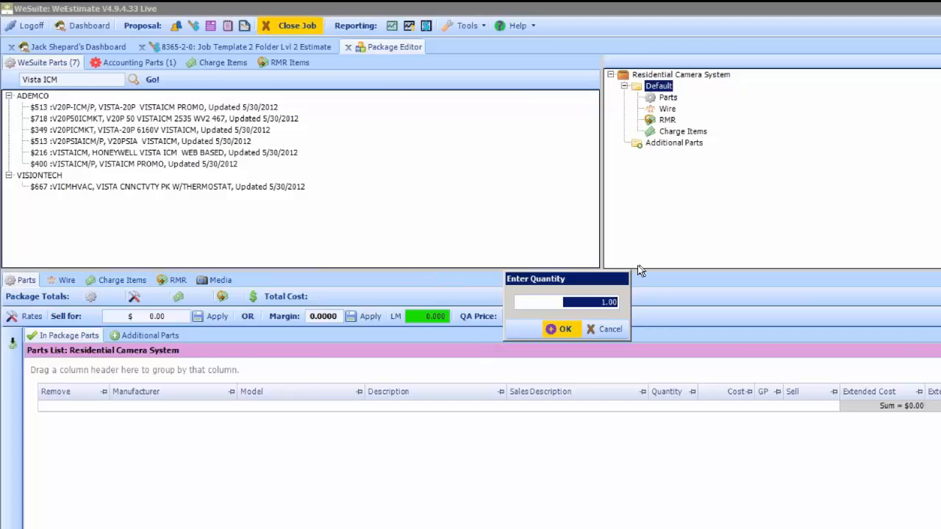
{"action": "left_click", "coordinate": [560, 336]}
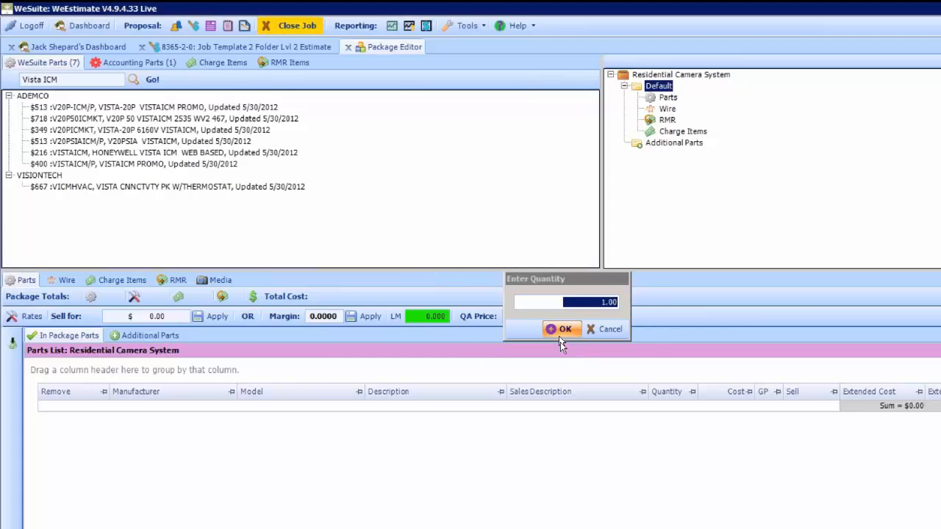
Step: Search for LCD 6160 and add the Honeywell LCD6160 keypad to the package's Default folder with a quantity of 1
{"action": "left_click_drag", "start_coordinate": [82, 81], "coordinate": [11, 87]}
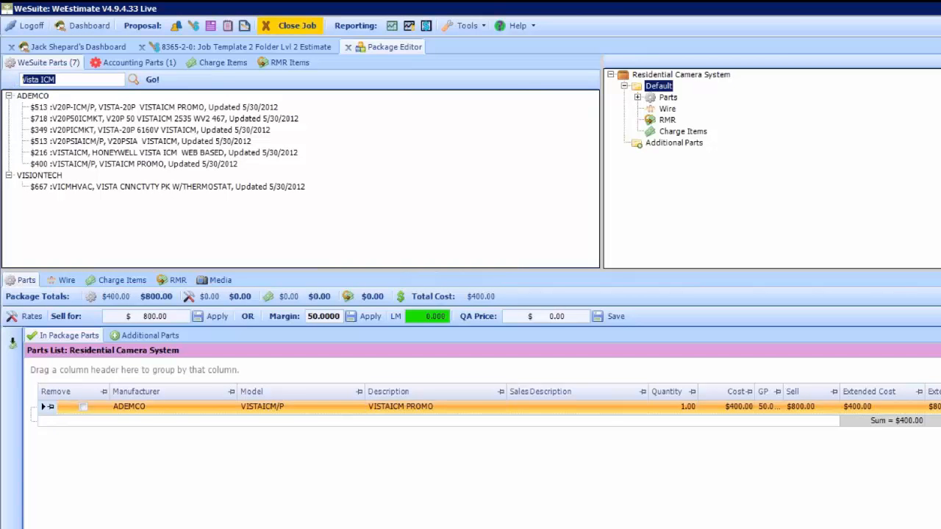
{"action": "type", "text": "LC"}
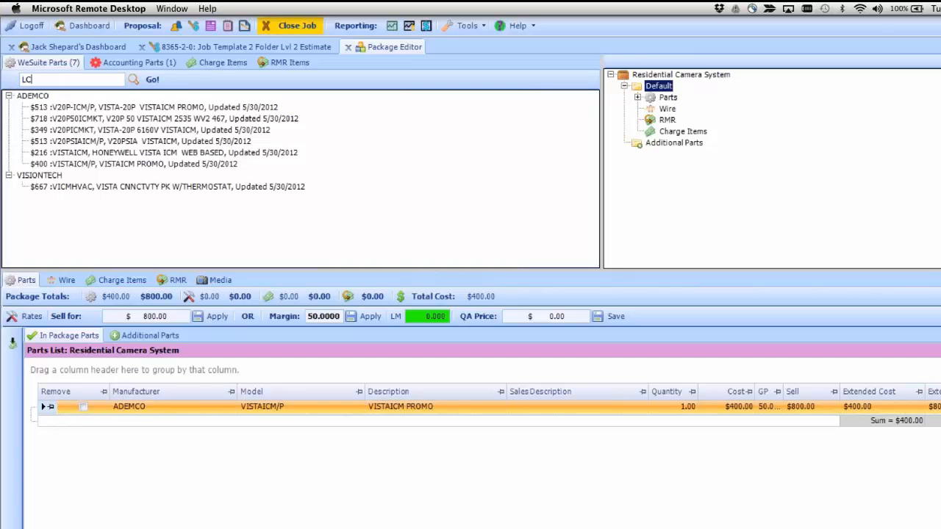
{"action": "type", "text": "D 6160"}
{"action": "key", "text": "Return"}
{"action": "left_click_drag", "start_coordinate": [177, 110], "coordinate": [659, 86]}
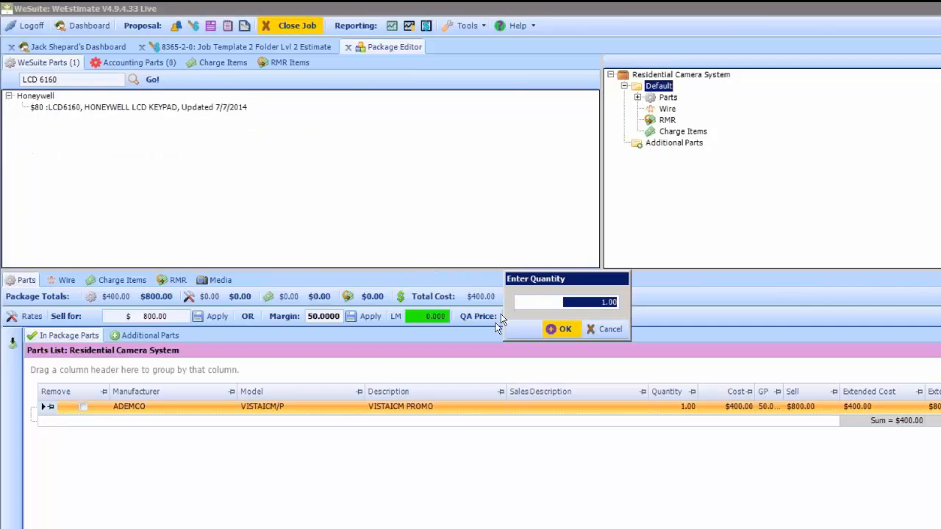
{"action": "key", "text": "Return"}
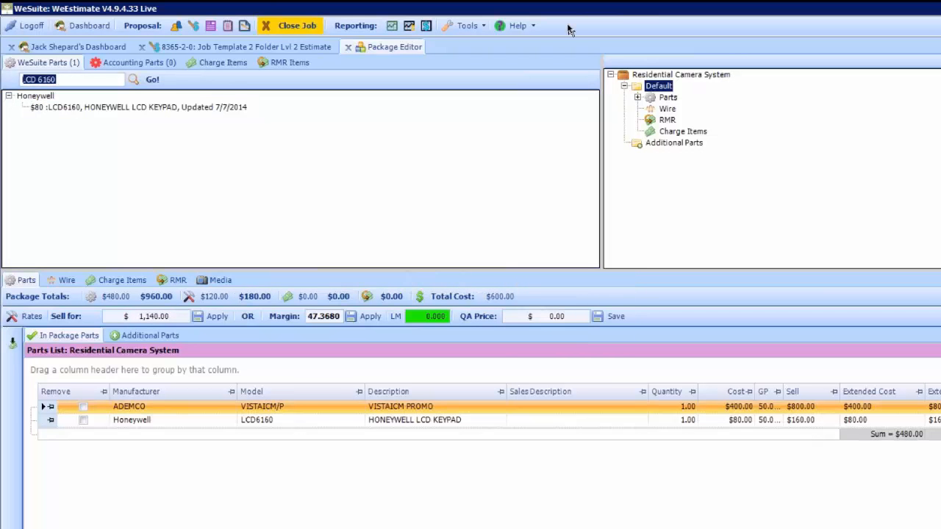
Step: Search for Vista 20p and add the ADEMCO V20P-65EKT part to the package's Default folder with a quantity of 1
{"action": "type", "text": "Vista 20p"}
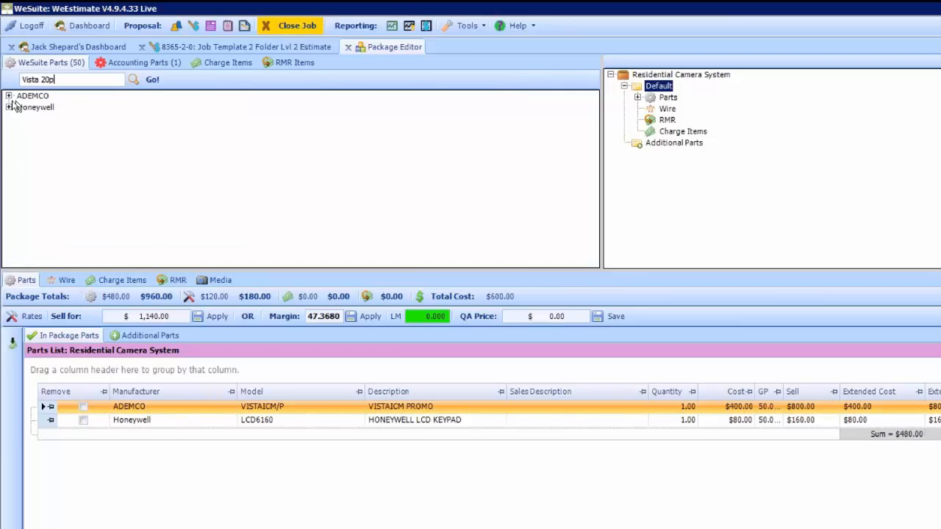
{"action": "left_click", "coordinate": [9, 96]}
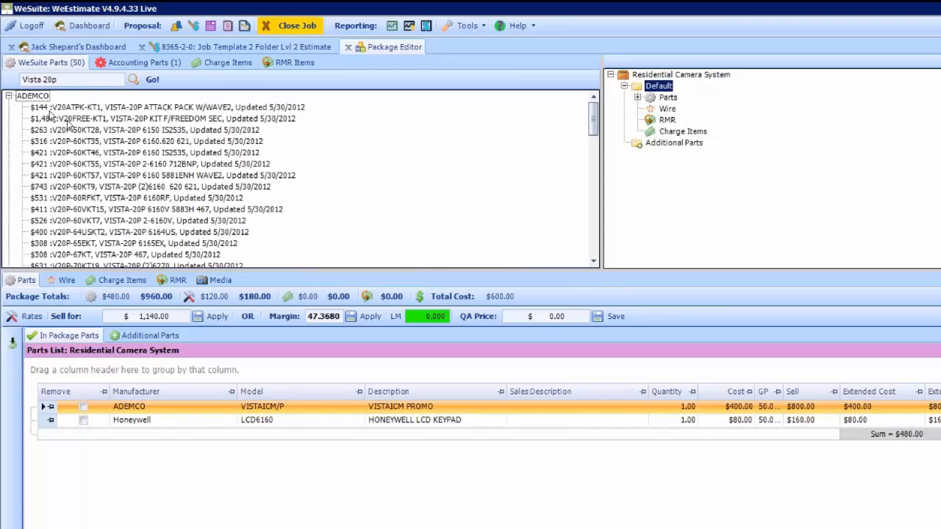
{"action": "left_click", "coordinate": [98, 131]}
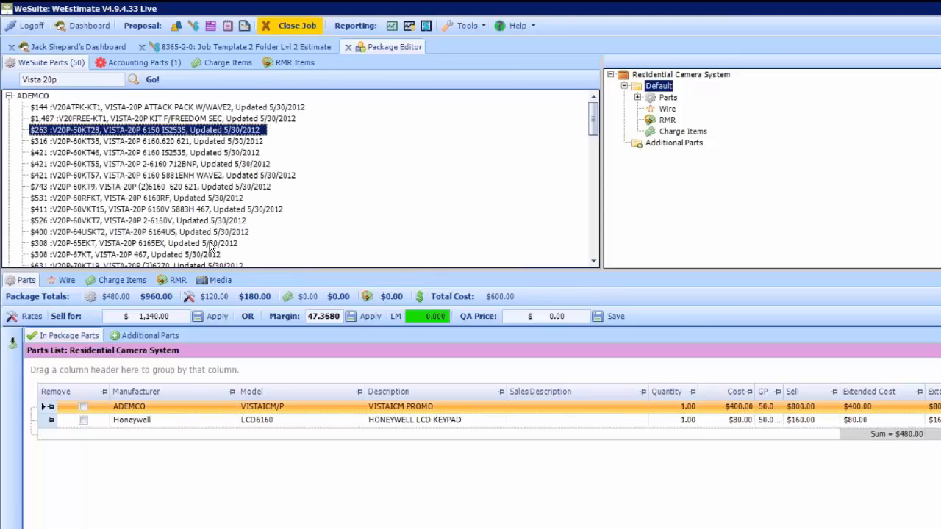
{"action": "left_click_drag", "start_coordinate": [213, 247], "coordinate": [651, 87]}
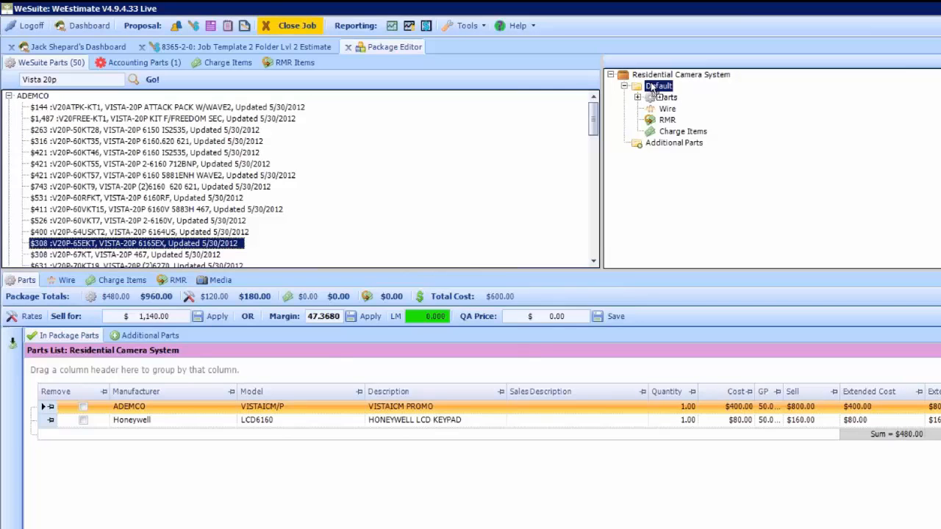
{"action": "key", "text": "Return"}
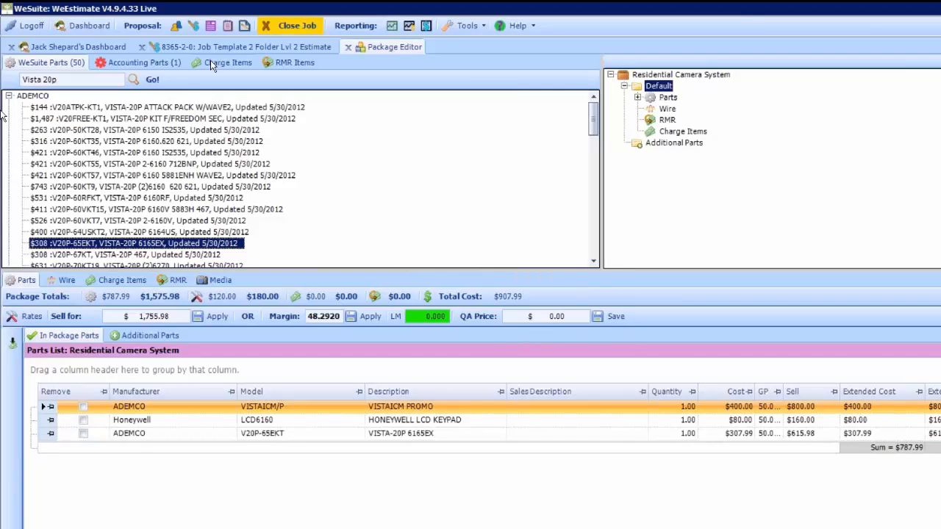
Step: Search for Wave2 and add the Honeywell WAVE2 2-tone siren driver to the package's Default folder with a quantity of 1
{"action": "left_click", "coordinate": [75, 83]}
{"action": "left_click_drag", "start_coordinate": [90, 83], "coordinate": [1, 92]}
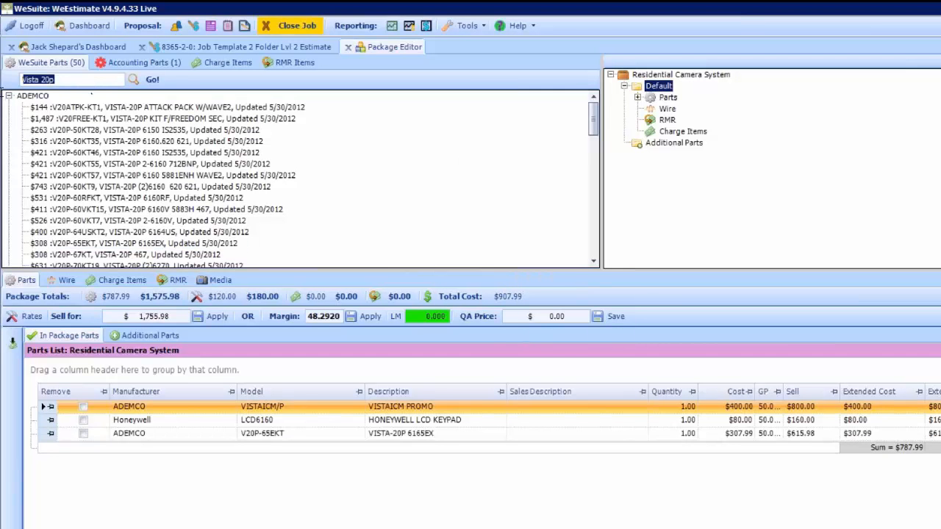
{"action": "type", "text": "Wave"}
{"action": "key", "text": "Return"}
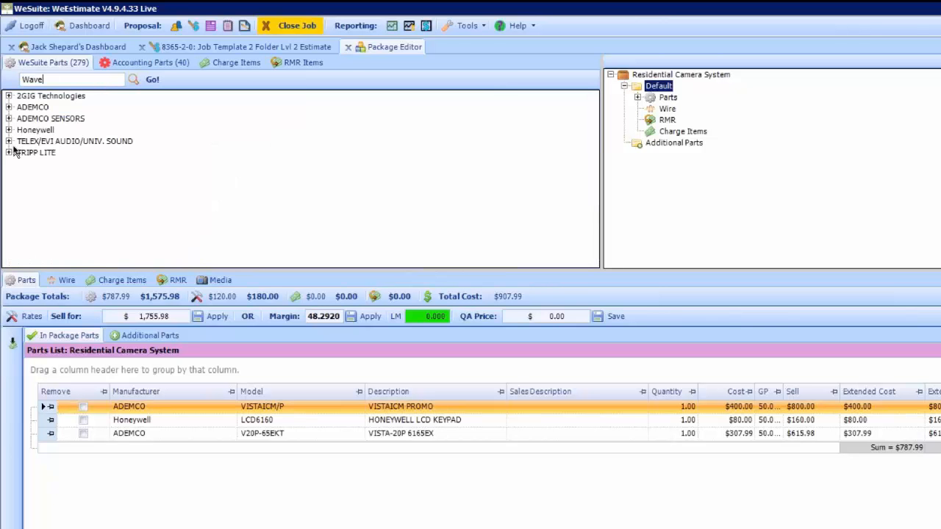
{"action": "type", "text": "2"}
{"action": "left_click", "coordinate": [142, 81]}
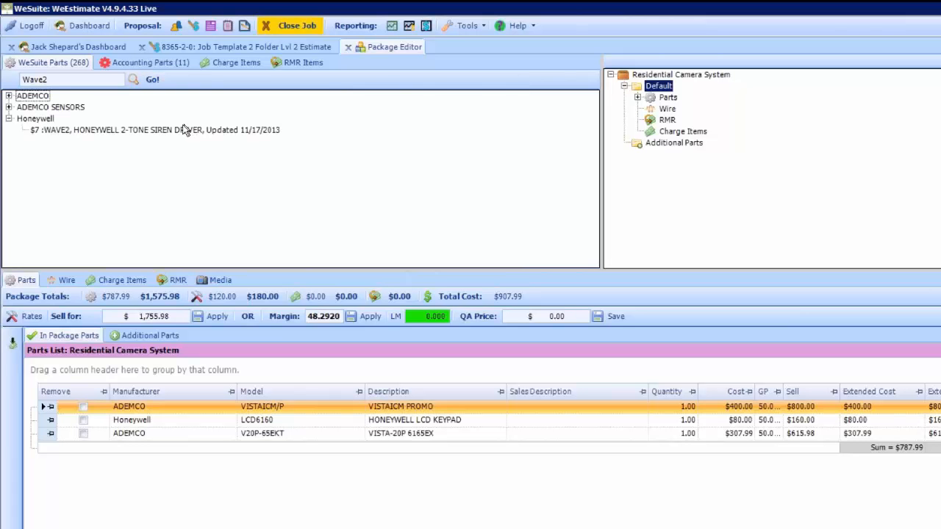
{"action": "left_click", "coordinate": [181, 131]}
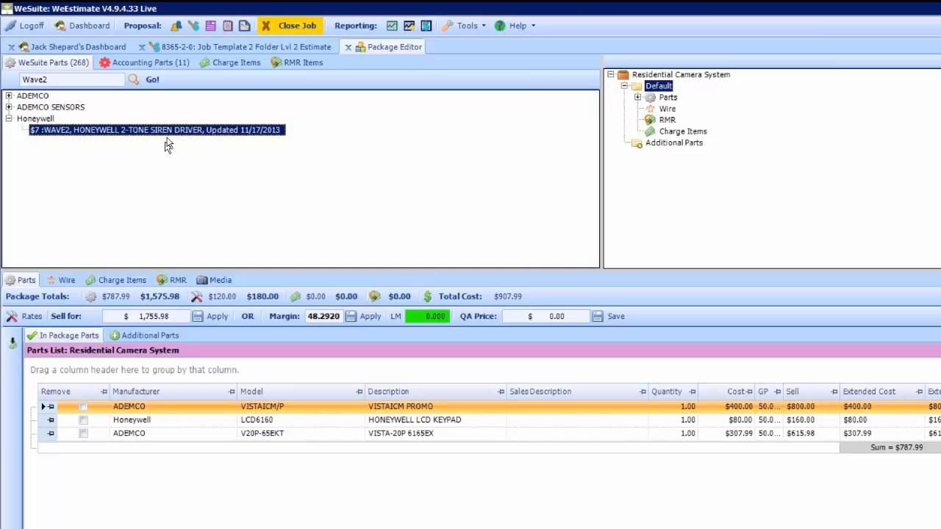
{"action": "left_click_drag", "start_coordinate": [168, 132], "coordinate": [664, 89]}
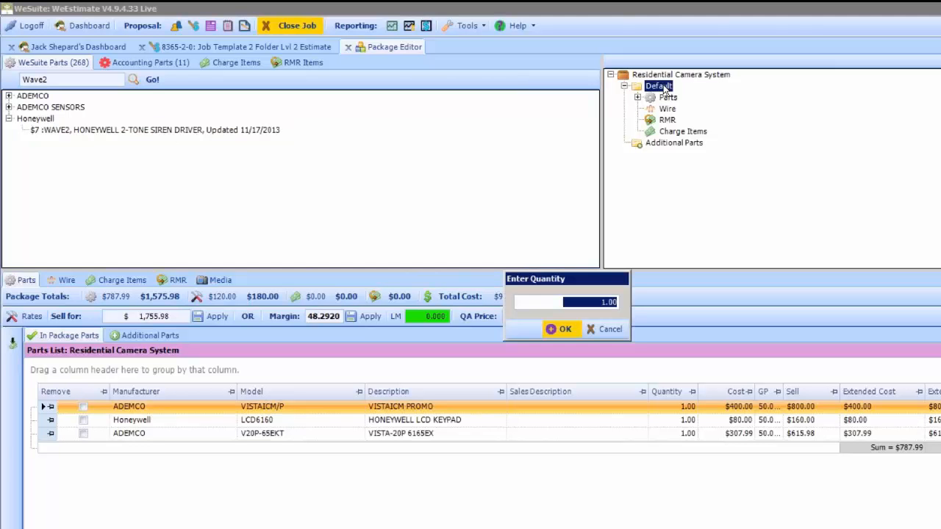
{"action": "left_click", "coordinate": [567, 329]}
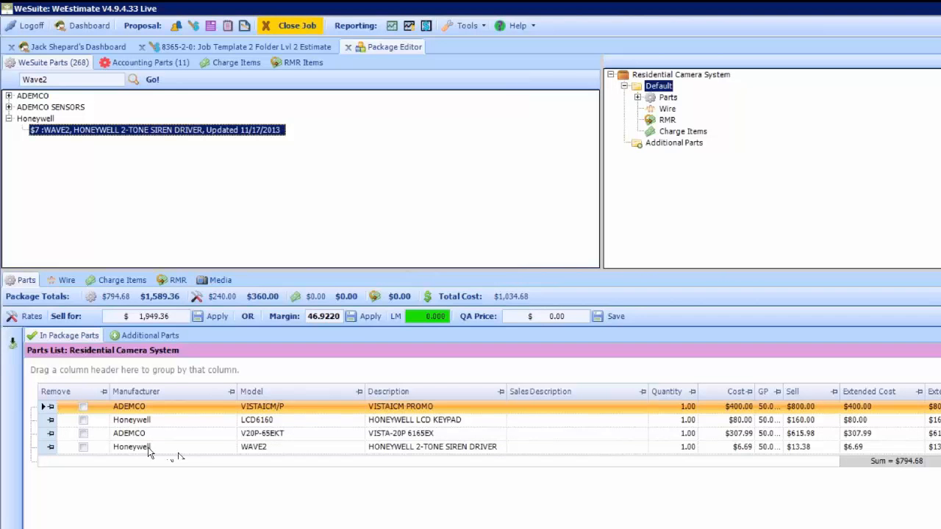
Step: Remove the ADEMCO V20P-65EKT part from the Residential Camera System package
{"action": "left_click", "coordinate": [83, 434]}
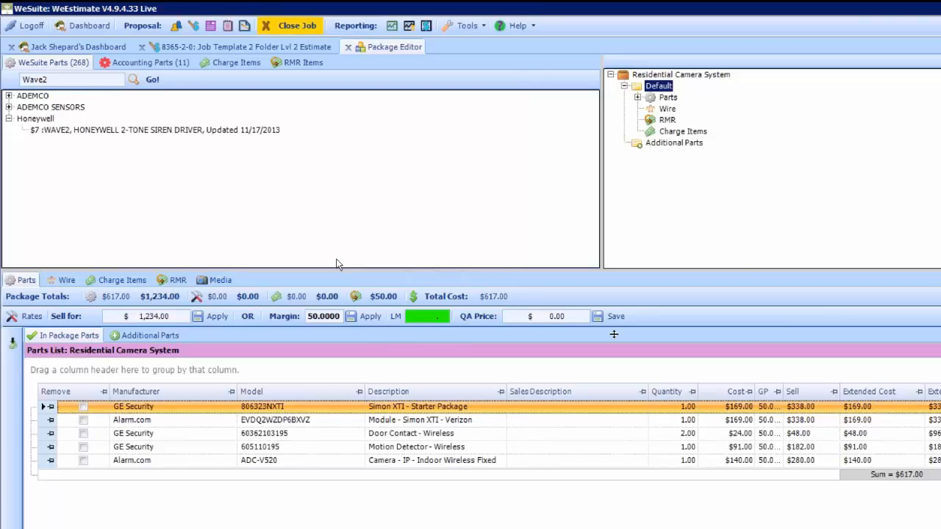
Step: Review the $199 Simon XTi package's RMR and charge items, and display the parts of the Residential Camera System package
{"action": "left_click", "coordinate": [170, 279]}
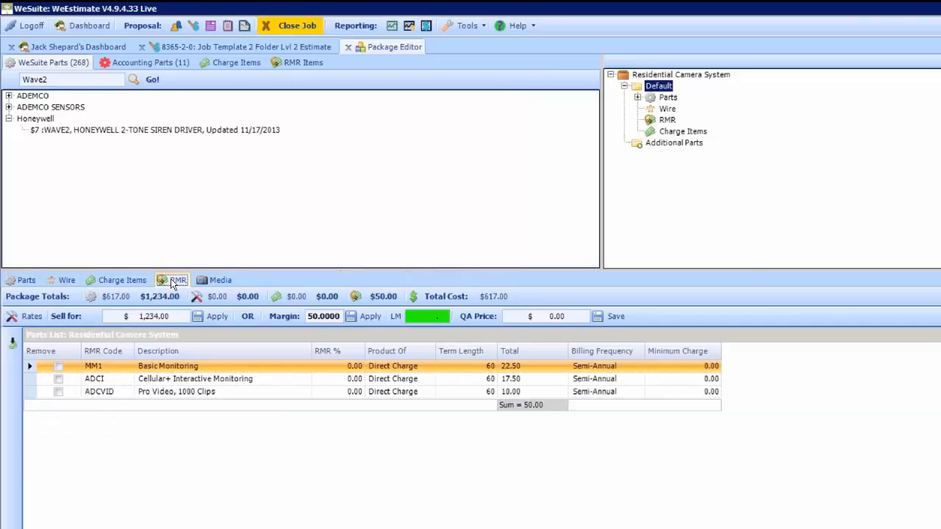
{"action": "left_click", "coordinate": [134, 280]}
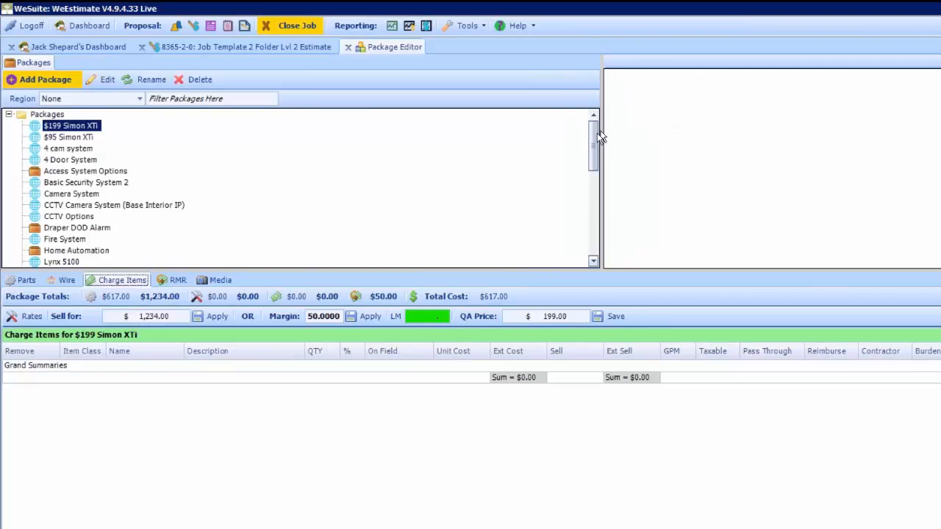
{"action": "left_click_drag", "start_coordinate": [594, 137], "coordinate": [585, 162]}
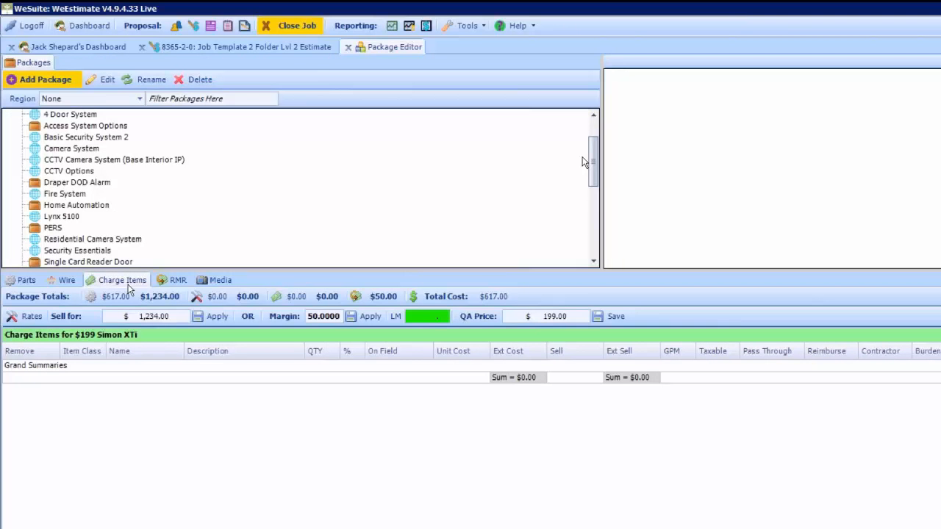
{"action": "left_click", "coordinate": [129, 241]}
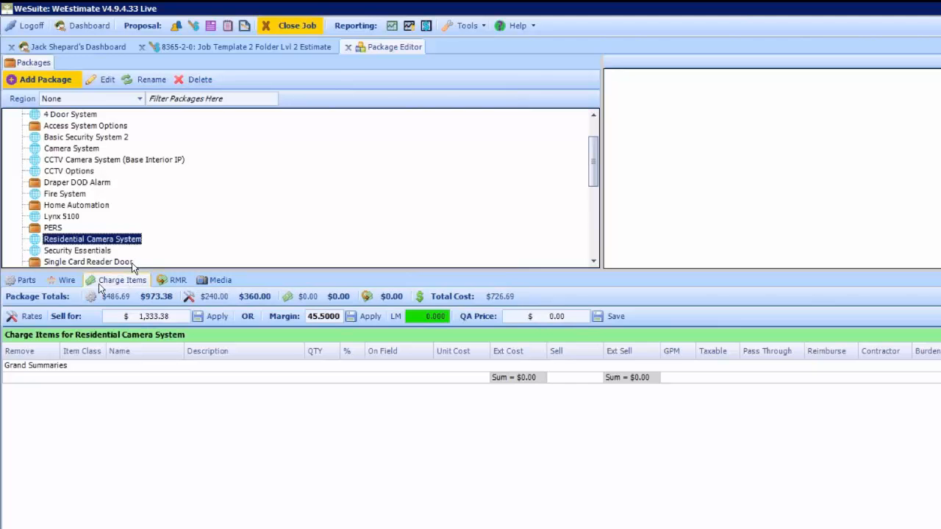
{"action": "left_click", "coordinate": [23, 280]}
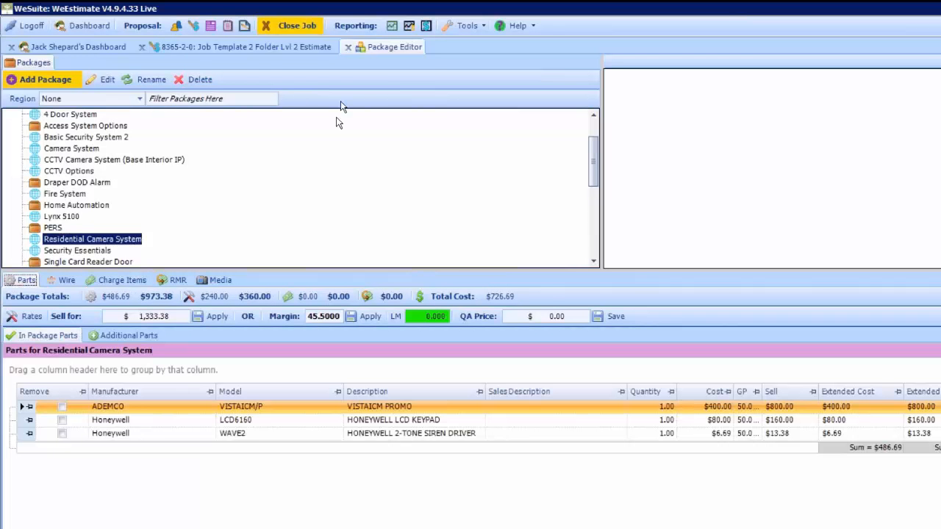
Step: Return to the Job Template 2 Folder Lvl 2 estimate and display its available packages
{"action": "left_click", "coordinate": [303, 47]}
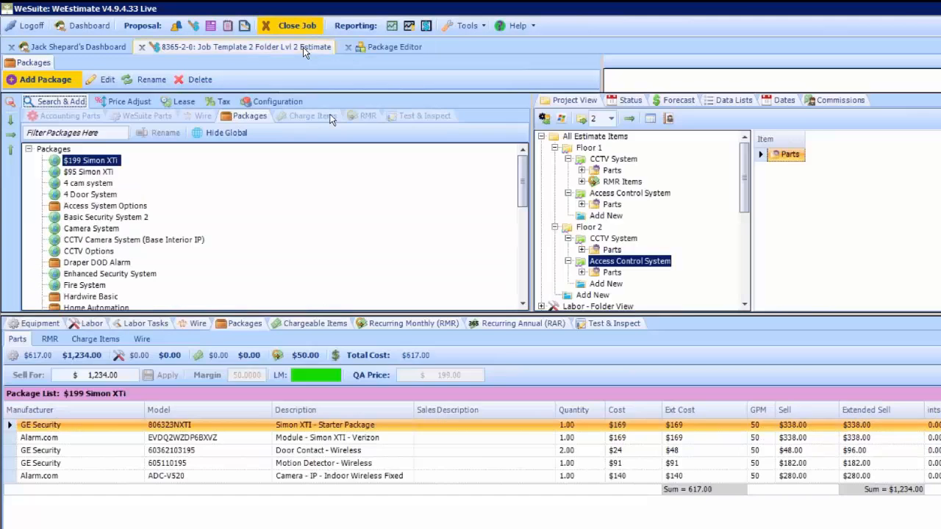
{"action": "left_click", "coordinate": [203, 116]}
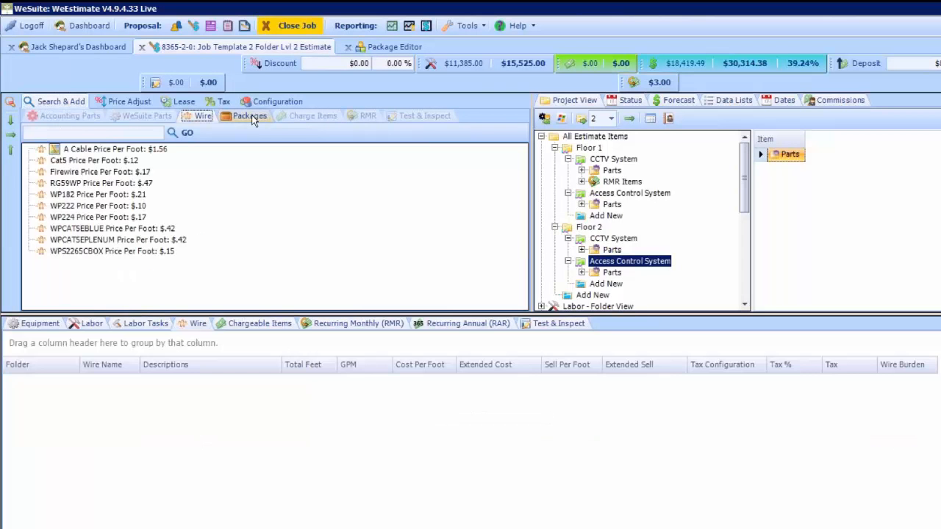
{"action": "left_click", "coordinate": [250, 116]}
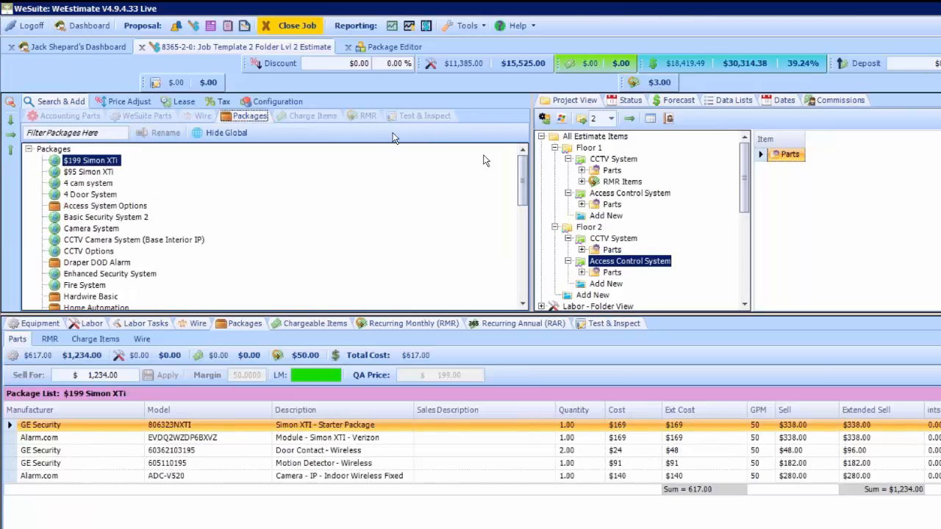
Step: Add one Residential Camera System package to Floor 1's CCTV System folder, configured as Outright Sale, and view its contents in the project tree
{"action": "scroll", "coordinate": [335, 252], "scroll_direction": "down", "scroll_amount": 5}
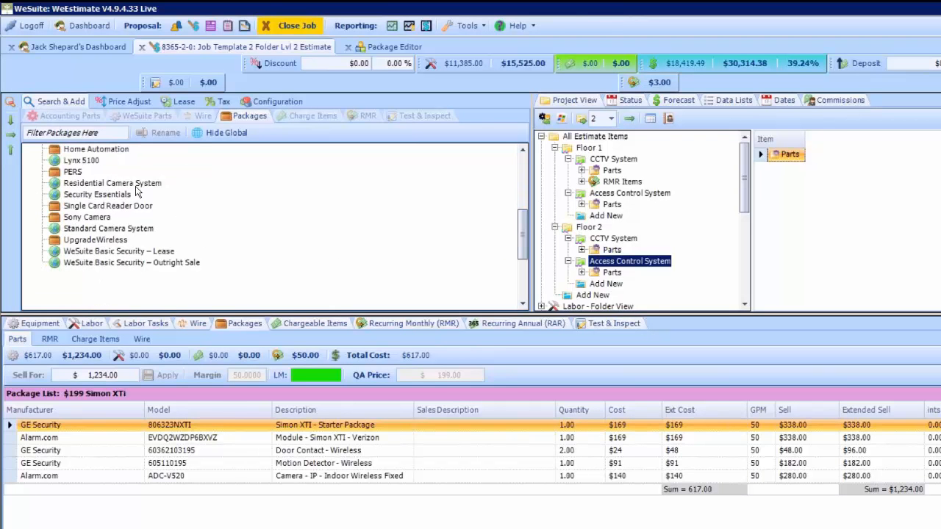
{"action": "left_click_drag", "start_coordinate": [137, 188], "coordinate": [608, 163]}
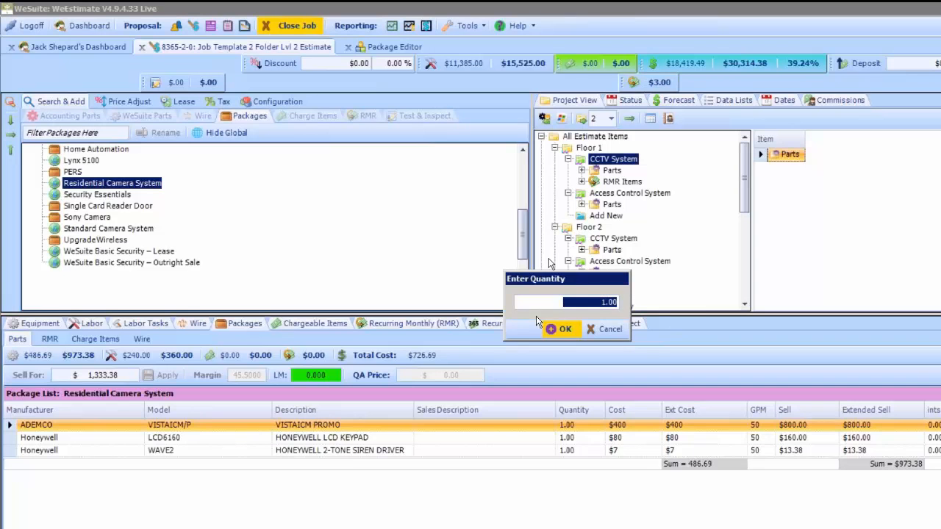
{"action": "key", "text": "Return"}
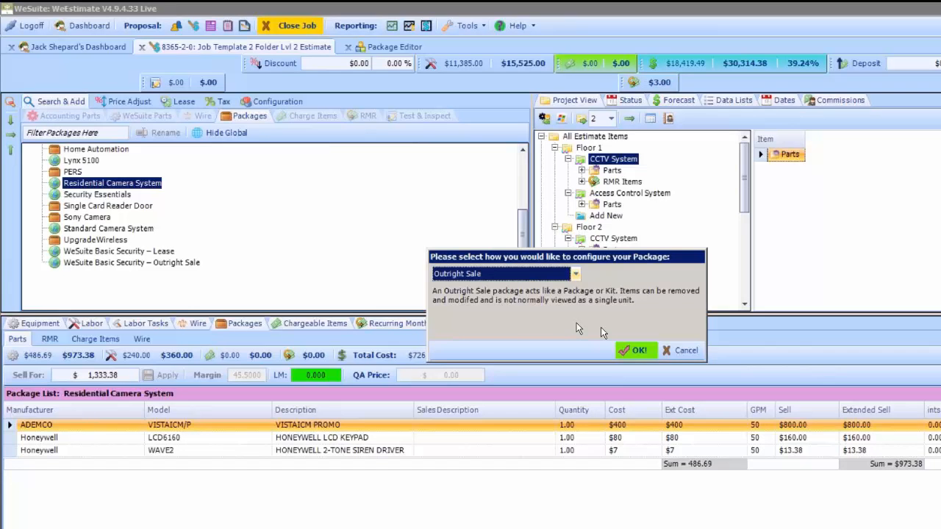
{"action": "left_click", "coordinate": [577, 276]}
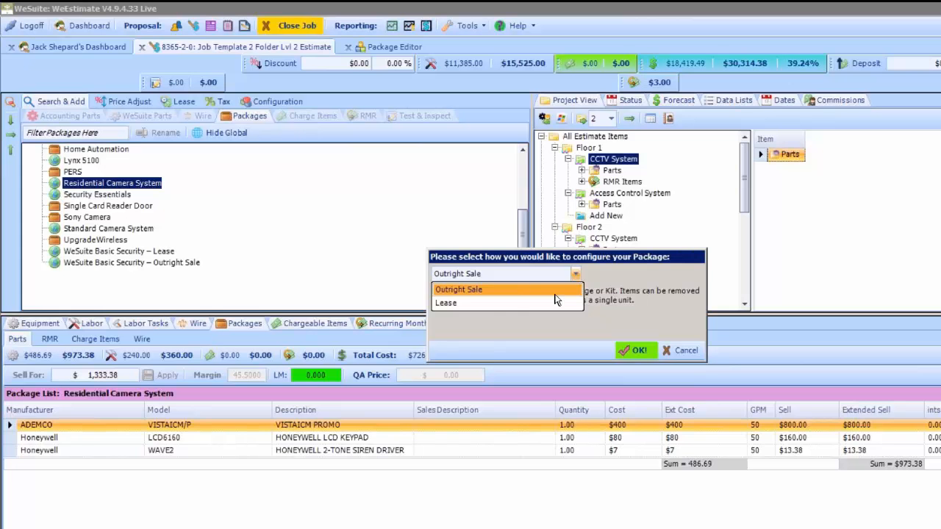
{"action": "left_click", "coordinate": [559, 291]}
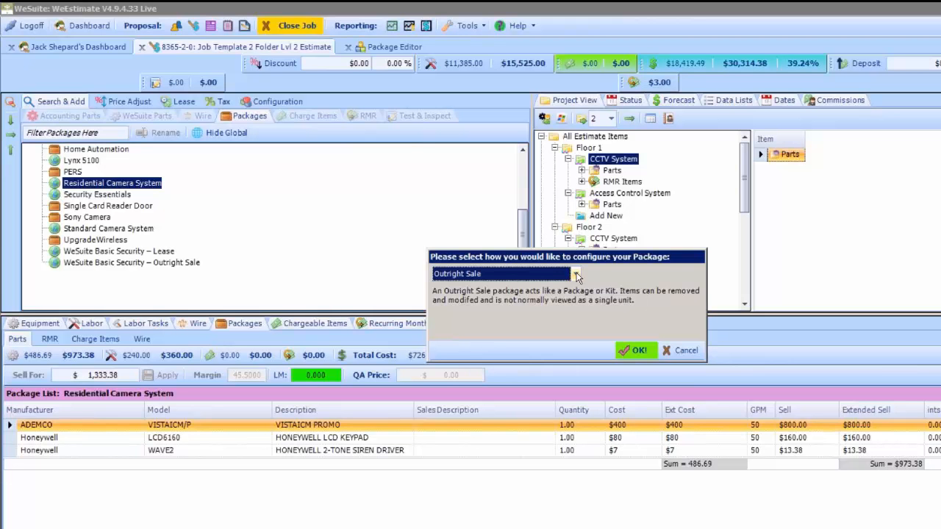
{"action": "left_click", "coordinate": [577, 274]}
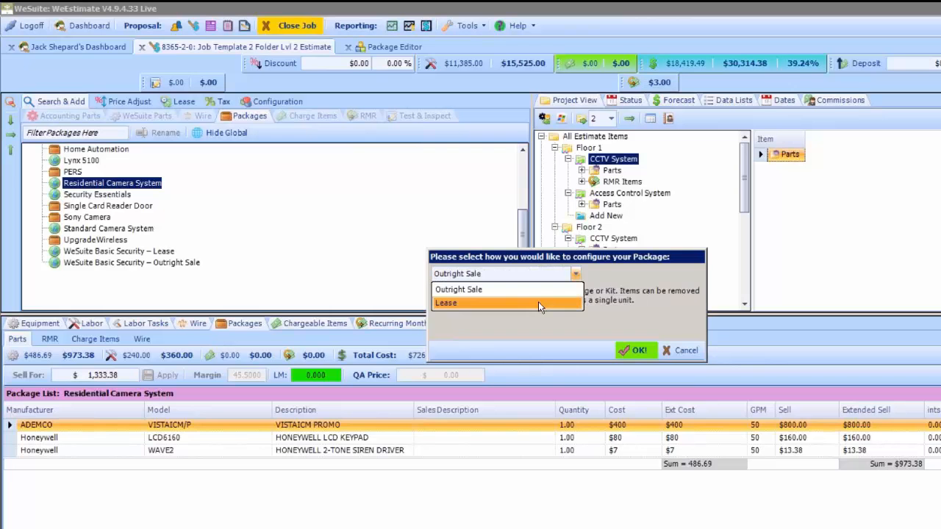
{"action": "left_click", "coordinate": [538, 304]}
{"action": "left_click", "coordinate": [576, 274]}
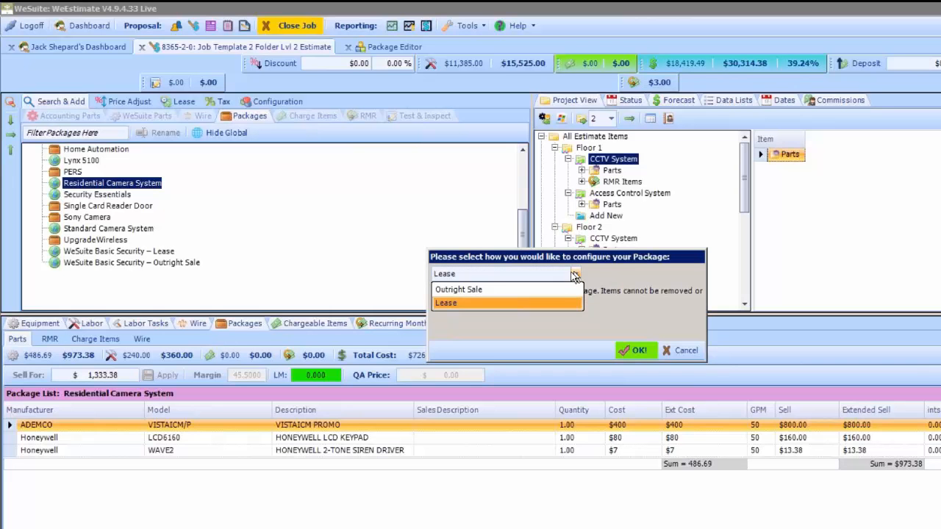
{"action": "left_click", "coordinate": [519, 292]}
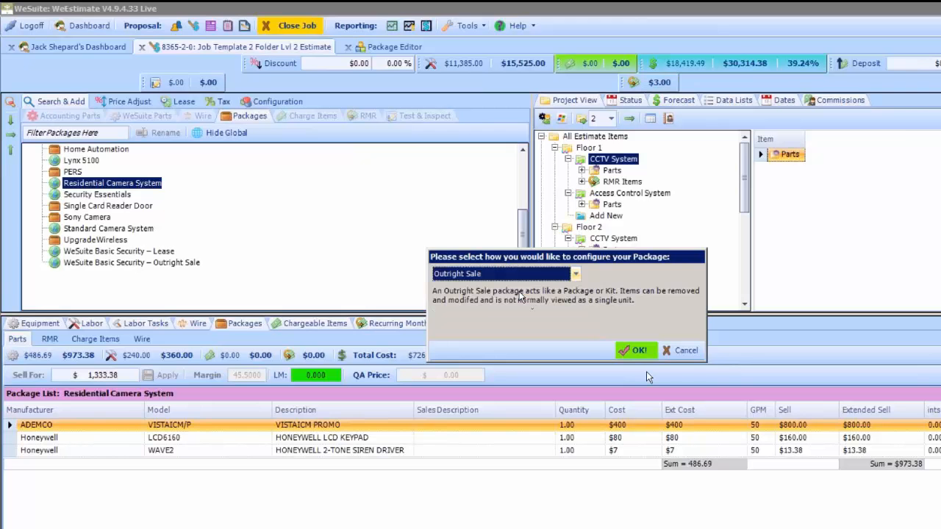
{"action": "left_click", "coordinate": [634, 351]}
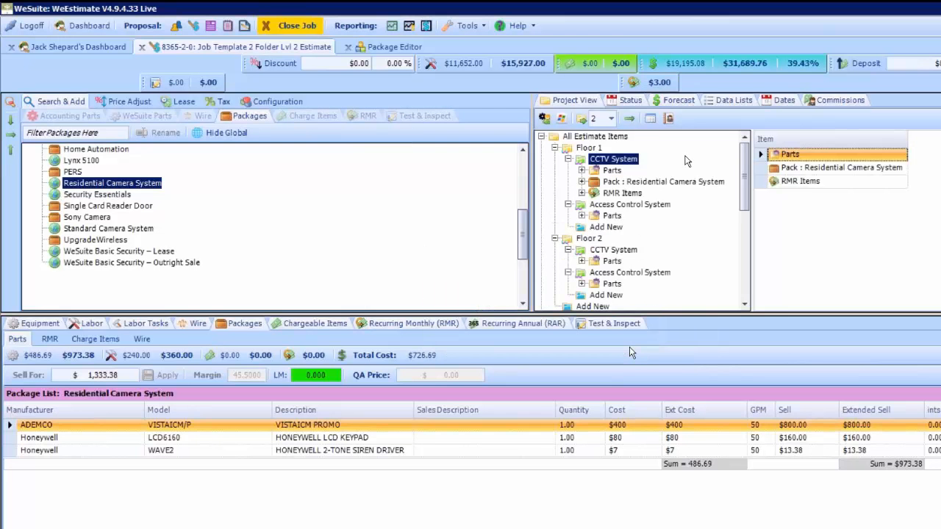
{"action": "double_click", "coordinate": [642, 185]}
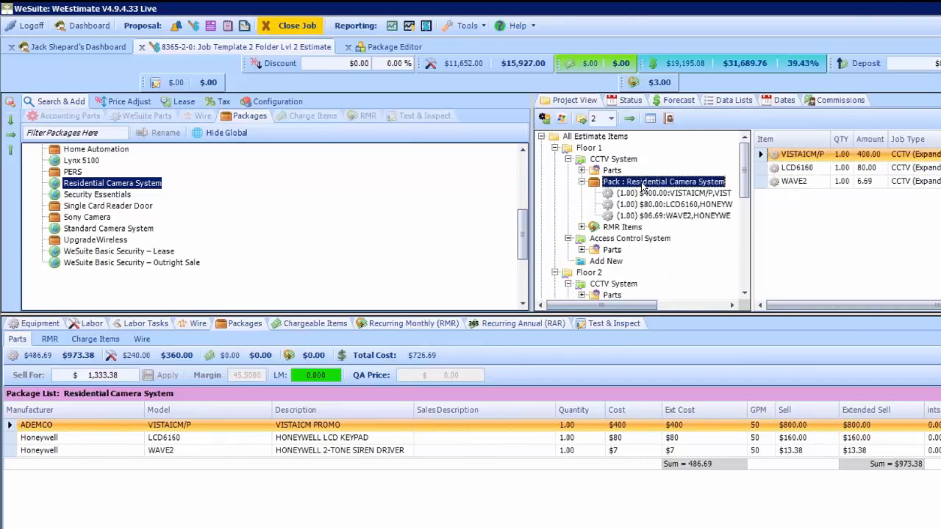
{"action": "left_click", "coordinate": [605, 161]}
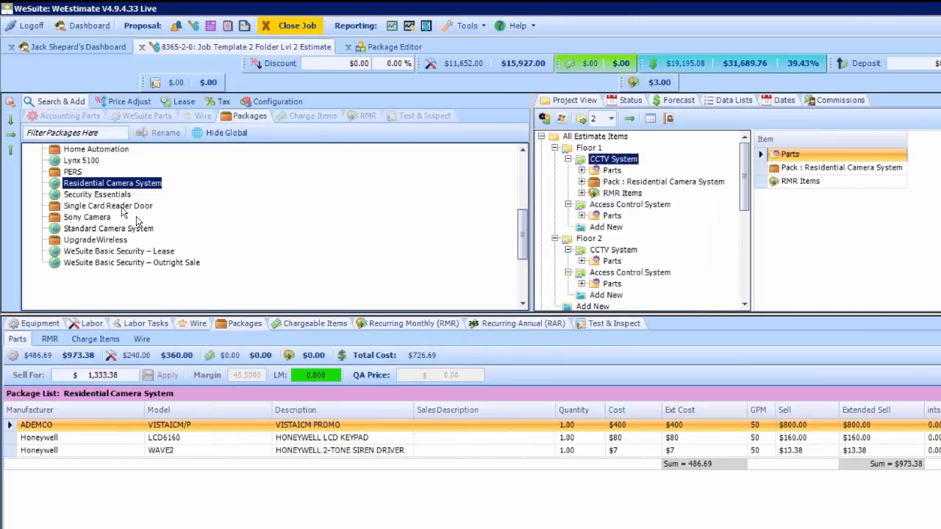
Step: Add one Residential Camera System package to Floor 2's CCTV System folder, configured as Outright Sale
{"action": "left_click_drag", "start_coordinate": [121, 185], "coordinate": [592, 250]}
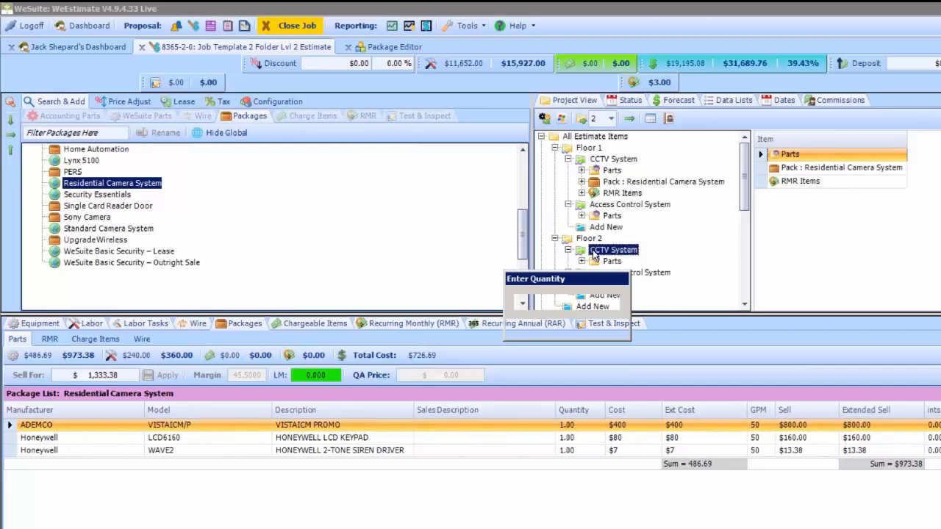
{"action": "left_click", "coordinate": [560, 330]}
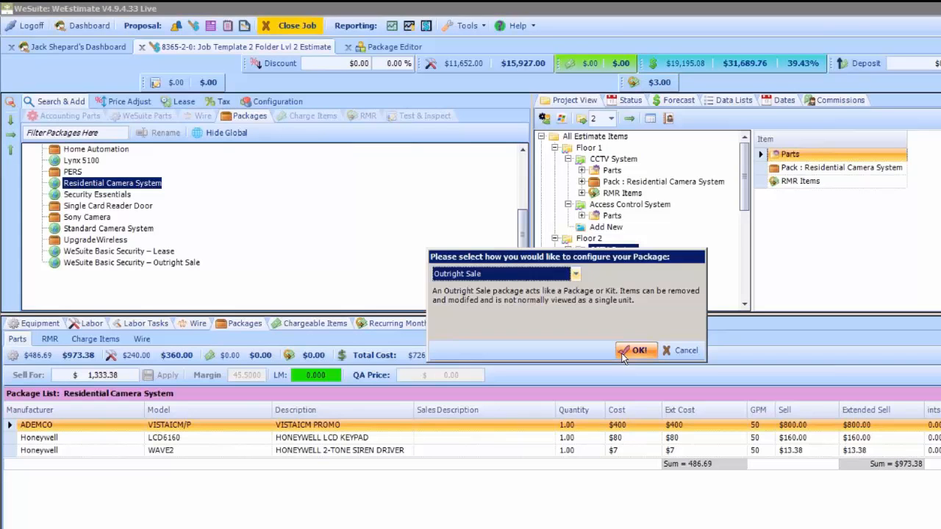
{"action": "left_click", "coordinate": [623, 353]}
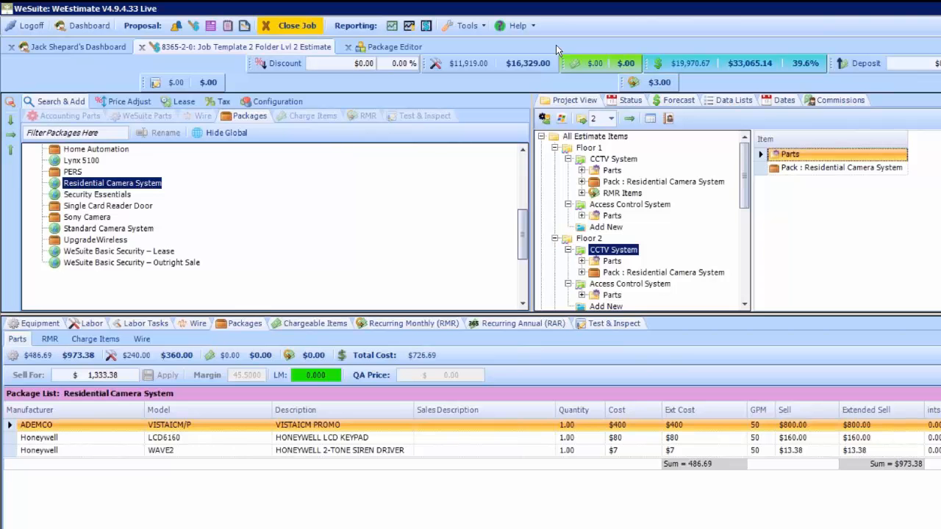
Step: Display the labor hours schedule for Floor 2's CCTV System folder
{"action": "left_click", "coordinate": [95, 324]}
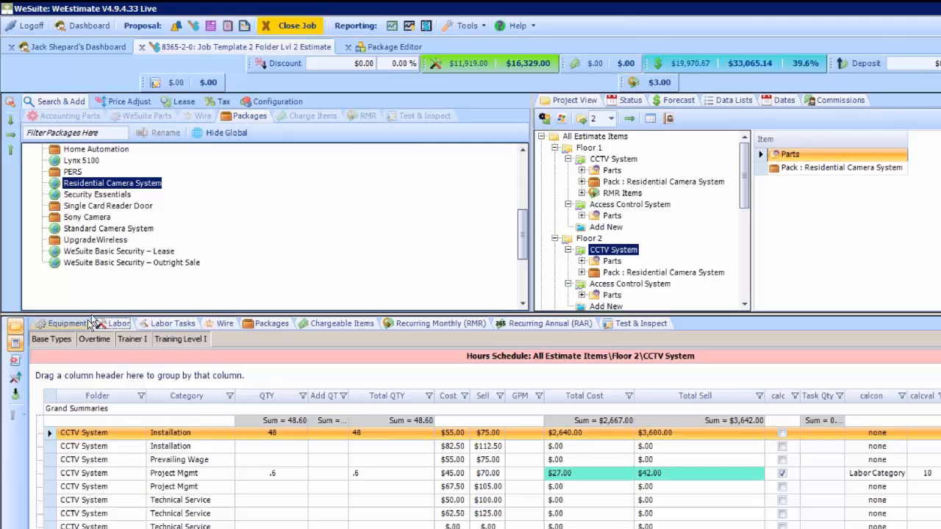
Step: Display the equipment list of Floor 2's CCTV System folder and expand the details of the AX-ALTV248UL power supply
{"action": "left_click", "coordinate": [82, 324]}
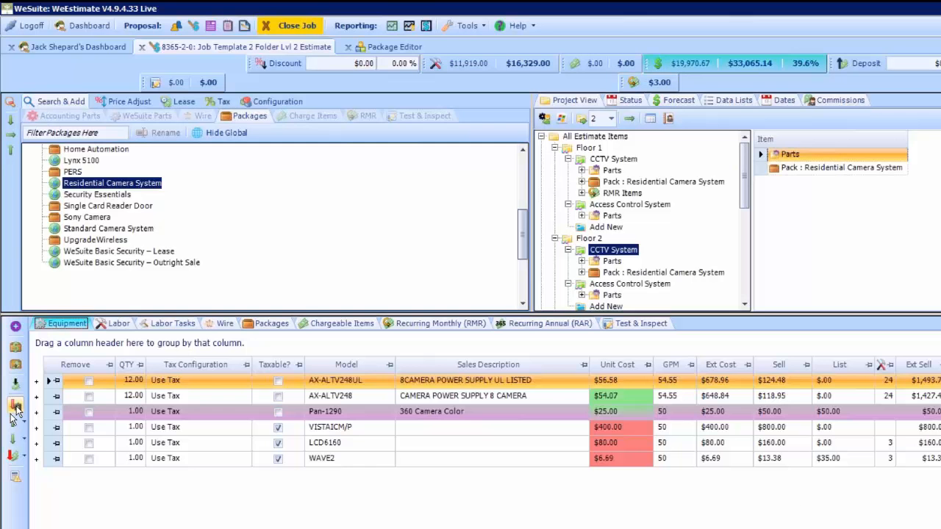
{"action": "left_click", "coordinate": [36, 381]}
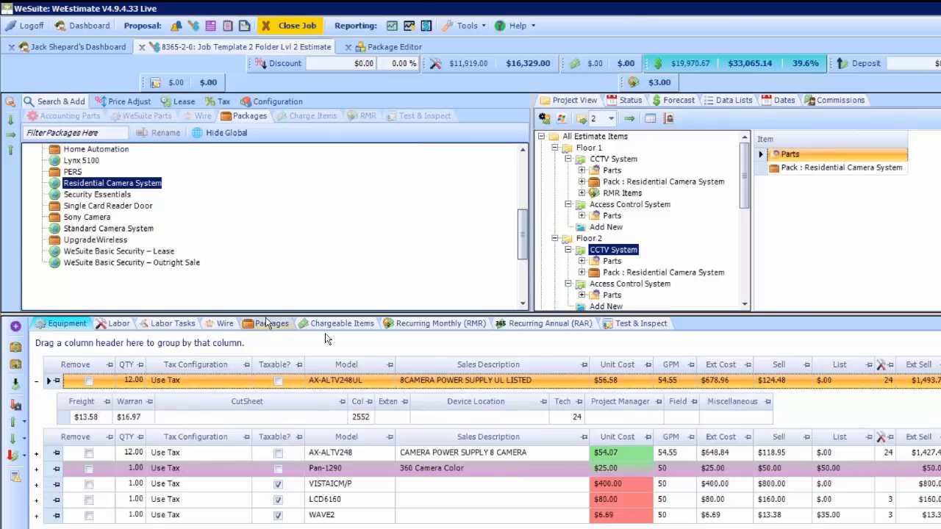
Step: Add 5 extra hours to the first Installation row in the labor schedule of Floor 2's CCTV System folder
{"action": "left_click", "coordinate": [116, 323]}
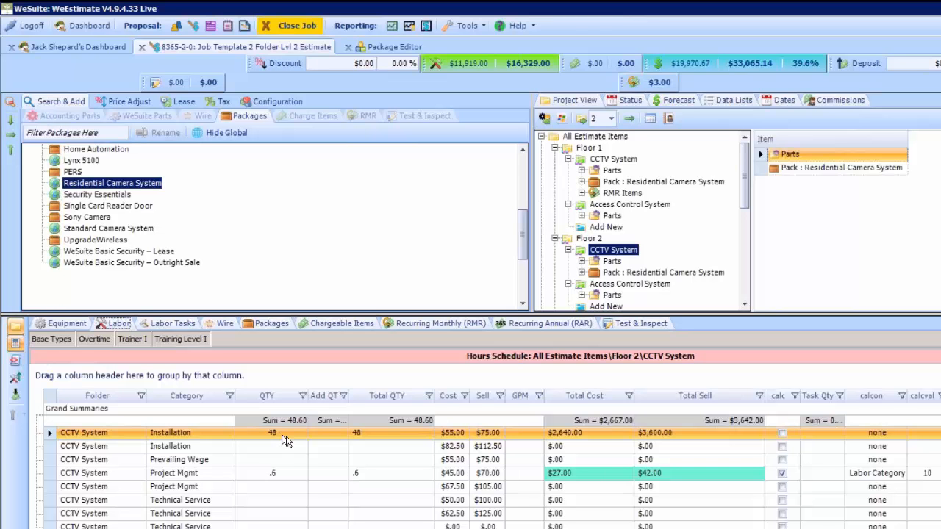
{"action": "left_click", "coordinate": [332, 433]}
{"action": "type", "text": "5"}
{"action": "left_click", "coordinate": [336, 448]}
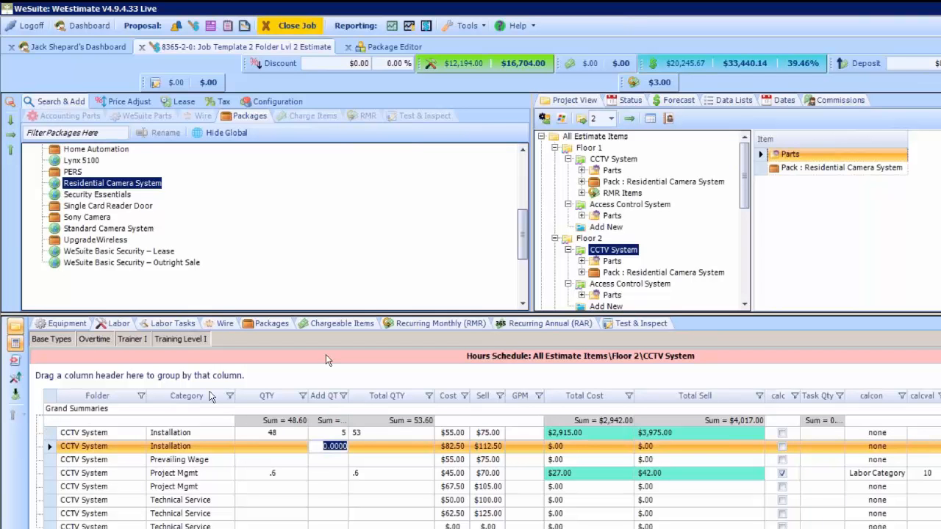
Step: Review the labor hours schedules of Floor 1, its CCTV and Access Control System folders, and Floor 2's two system folders
{"action": "left_click", "coordinate": [591, 149]}
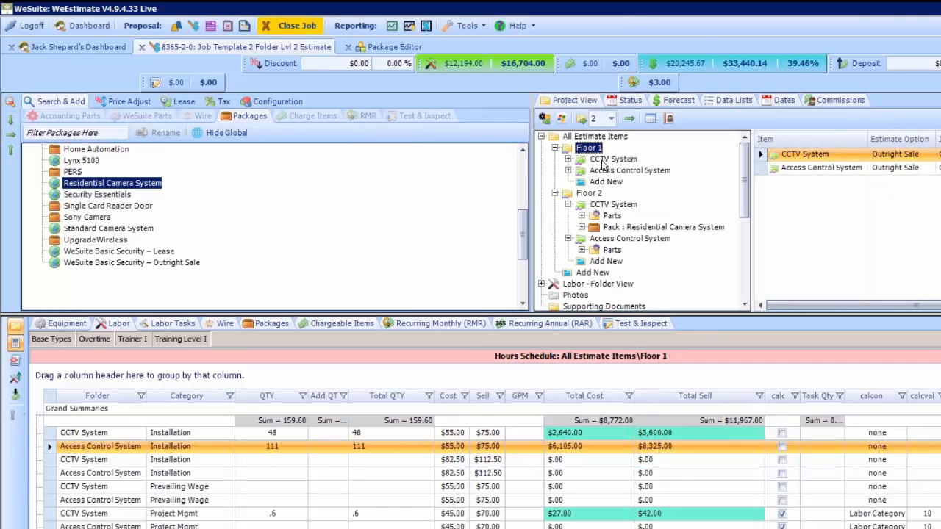
{"action": "left_click", "coordinate": [605, 159]}
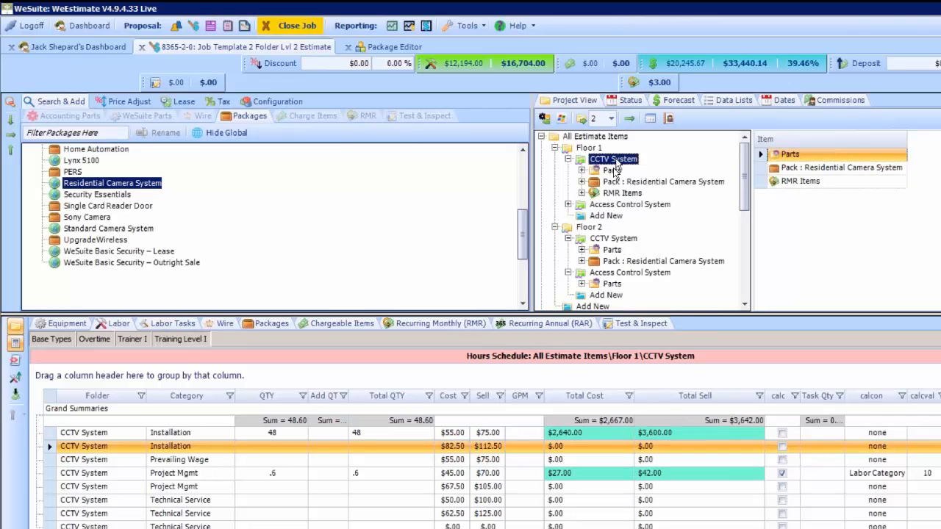
{"action": "left_click", "coordinate": [621, 205]}
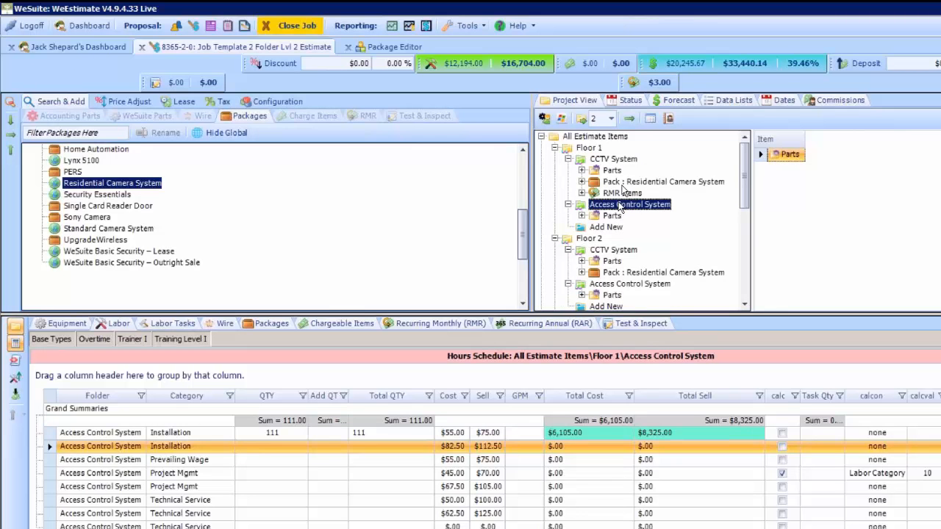
{"action": "left_click", "coordinate": [616, 250]}
{"action": "left_click", "coordinate": [612, 285]}
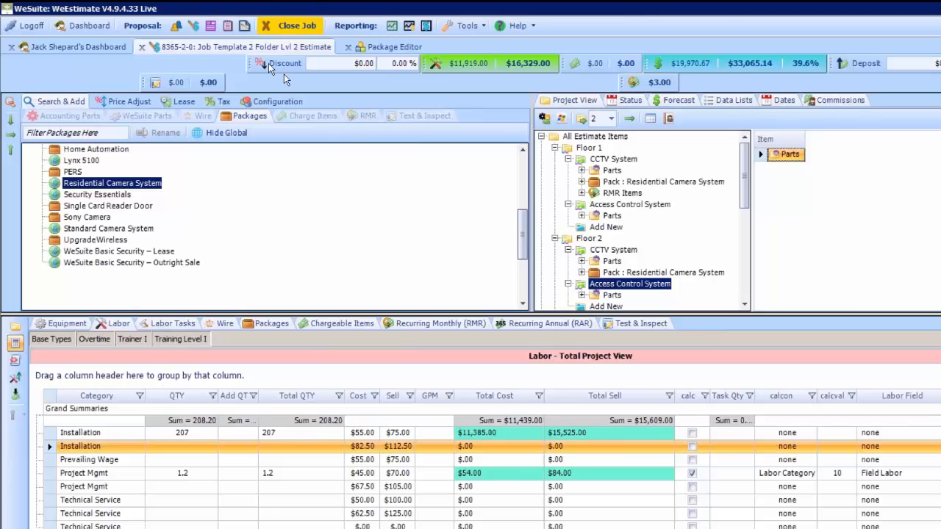
Step: Create a quote package named Job Template 2 Folder Lvl 2 in the job's proposal documents, with the project title New Integrated System
{"action": "left_click", "coordinate": [211, 27]}
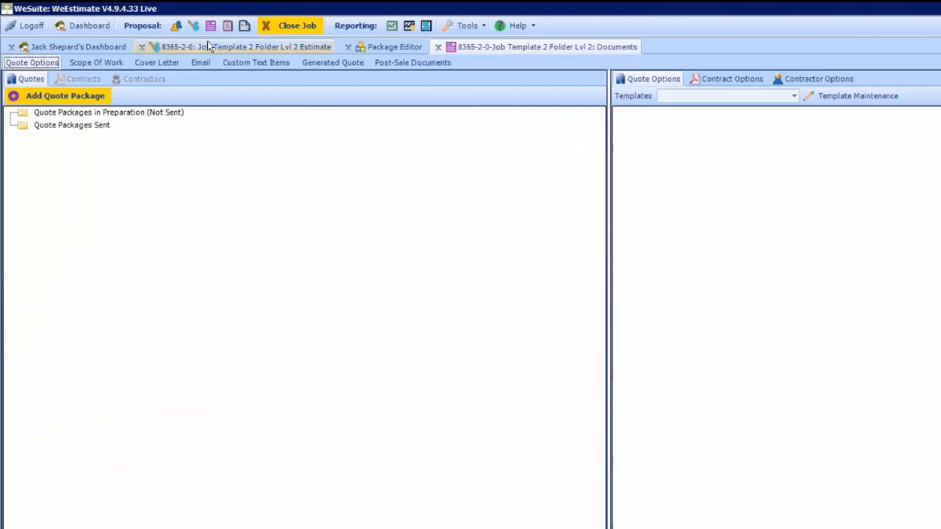
{"action": "left_click", "coordinate": [48, 98]}
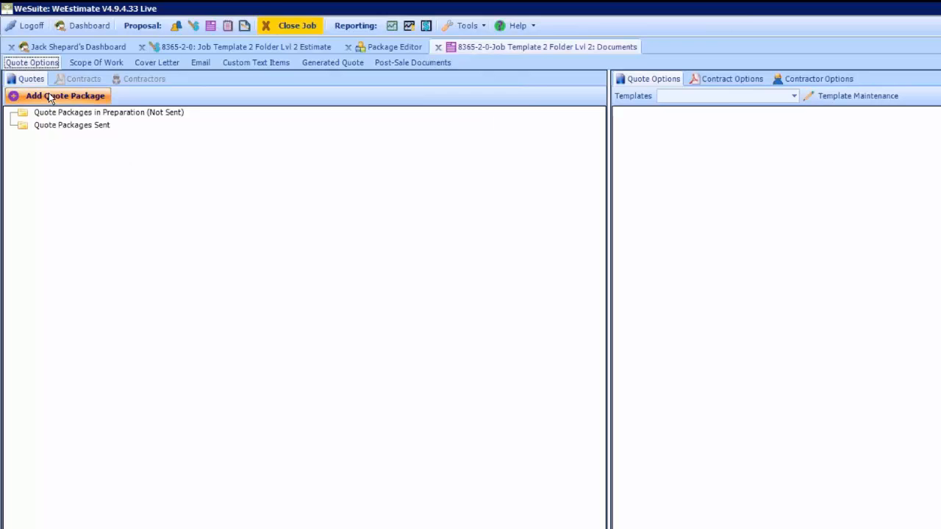
{"action": "left_click", "coordinate": [49, 95]}
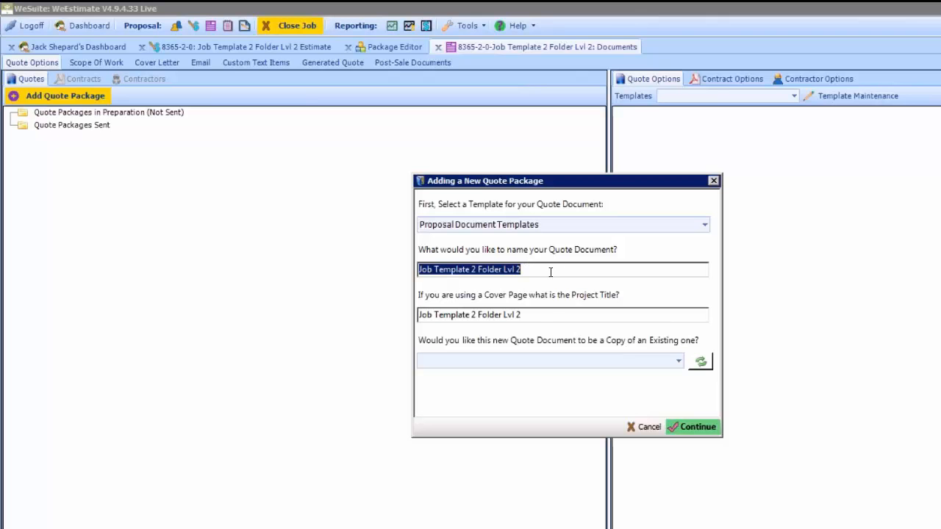
{"action": "left_click", "coordinate": [539, 317]}
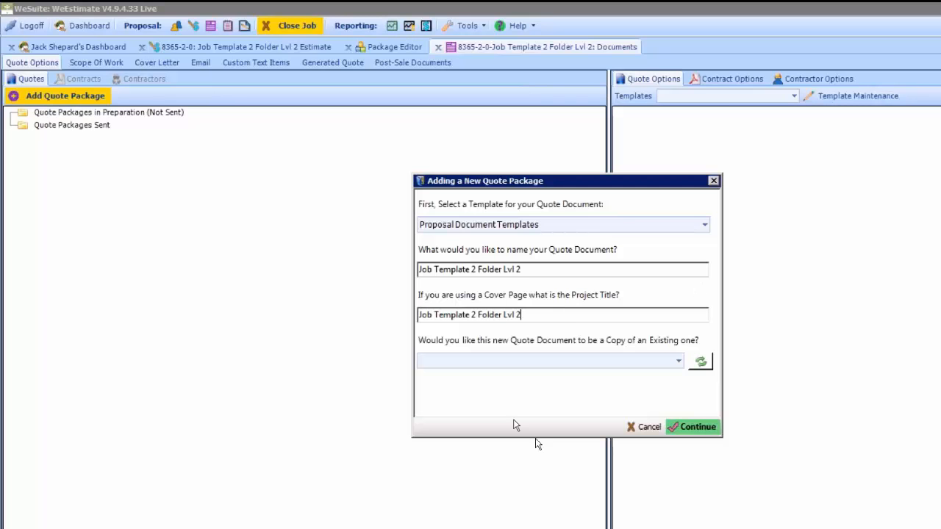
{"action": "key", "text": "BackSpace"}
{"action": "key", "text": "BackSpace"}
{"action": "key", "text": "BackSpace"}
{"action": "key", "text": "BackSpace"}
{"action": "key", "text": "BackSpace"}
{"action": "key", "text": "BackSpace"}
{"action": "key", "text": "BackSpace"}
{"action": "key", "text": "BackSpace"}
{"action": "key", "text": "BackSpace"}
{"action": "key", "text": "BackSpace"}
{"action": "key", "text": "BackSpace"}
{"action": "key", "text": "BackSpace"}
{"action": "key", "text": "BackSpace"}
{"action": "key", "text": "BackSpace"}
{"action": "key", "text": "BackSpace"}
{"action": "key", "text": "BackSpace"}
{"action": "key", "text": "BackSpace"}
{"action": "key", "text": "BackSpace"}
{"action": "key", "text": "BackSpace"}
{"action": "key", "text": "BackSpace"}
{"action": "key", "text": "BackSpace"}
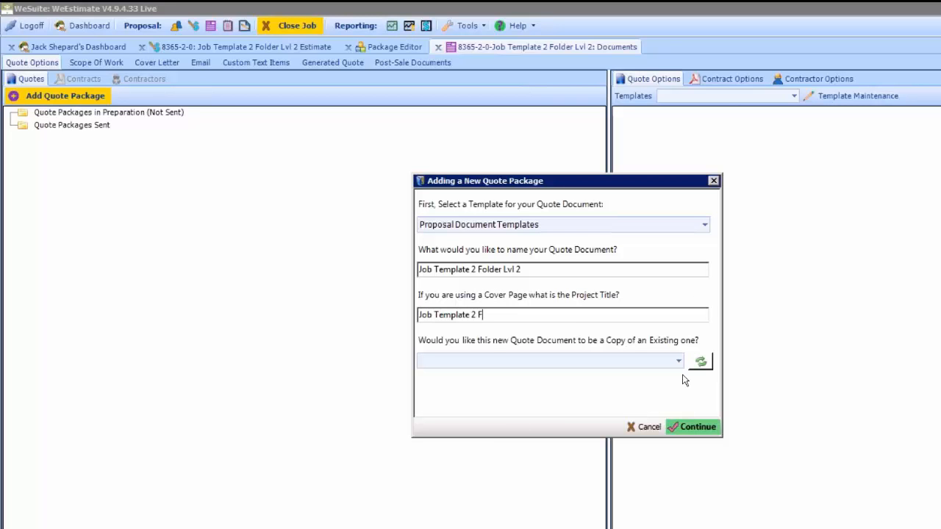
{"action": "key", "text": "BackSpace"}
{"action": "key", "text": "BackSpace"}
{"action": "type", "text": "New "}
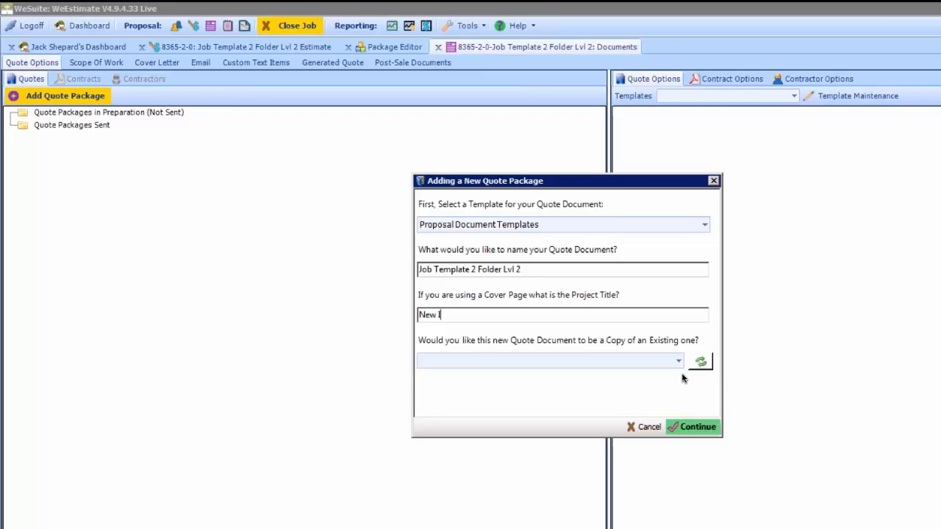
{"action": "type", "text": "Integrated System"}
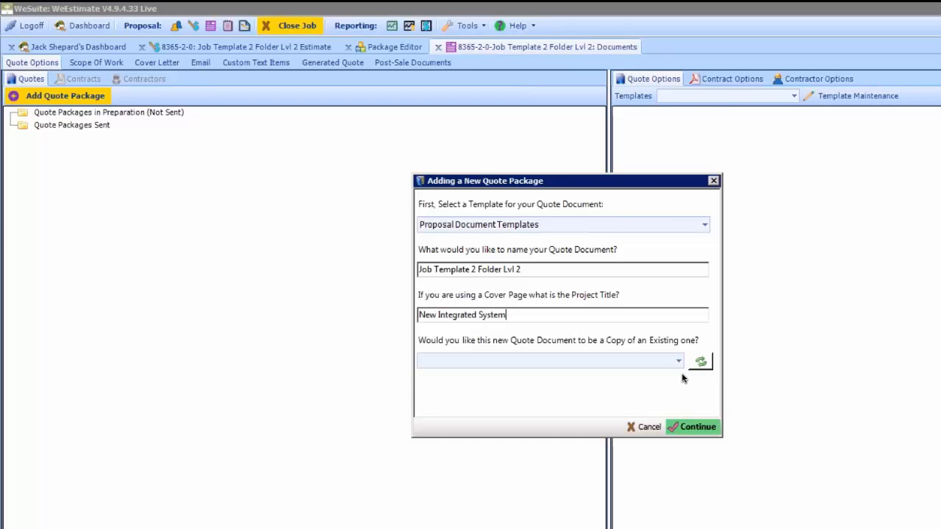
{"action": "left_click", "coordinate": [706, 429]}
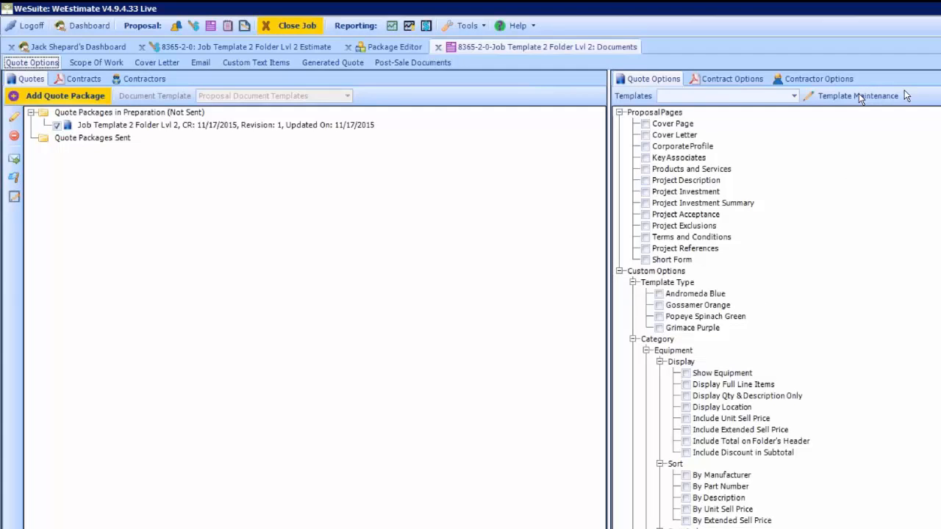
Step: Apply the My Favorite Proposal template to the quote package's options
{"action": "left_click", "coordinate": [794, 96]}
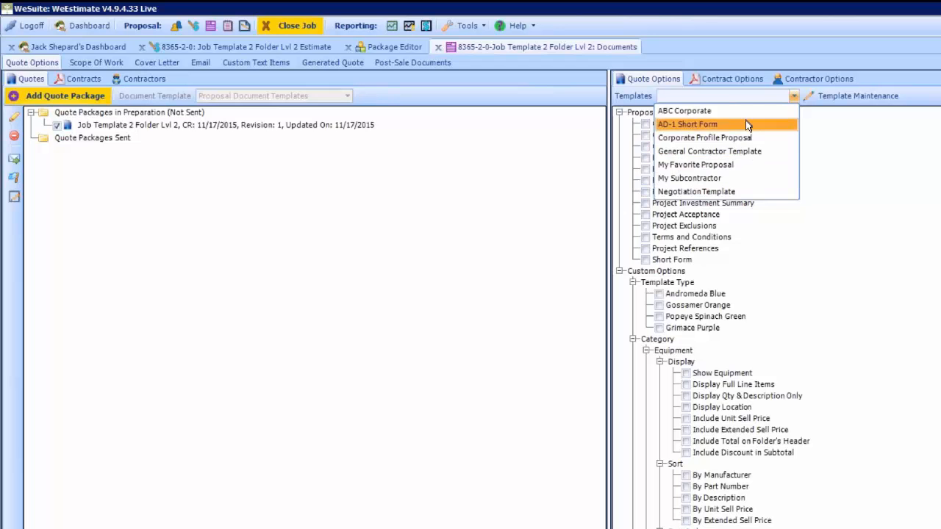
{"action": "left_click", "coordinate": [747, 150]}
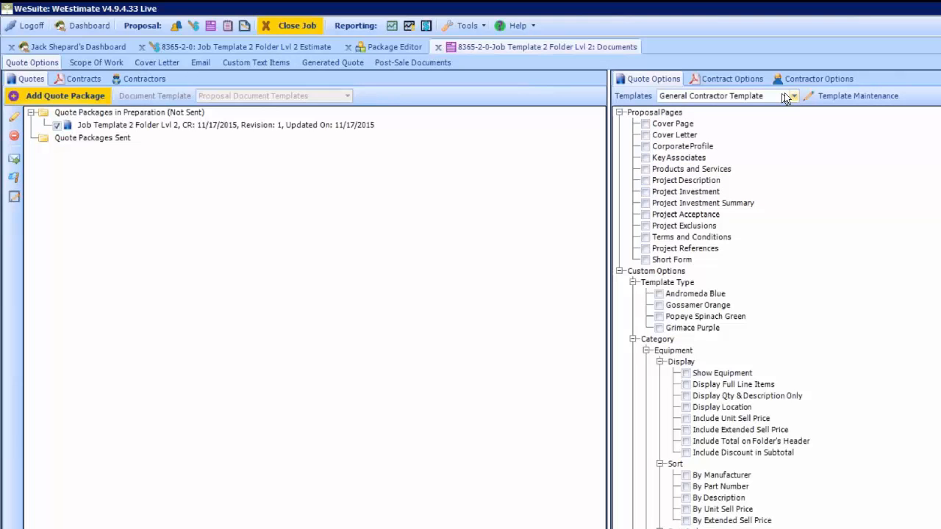
{"action": "left_click", "coordinate": [786, 97]}
{"action": "left_click", "coordinate": [730, 166]}
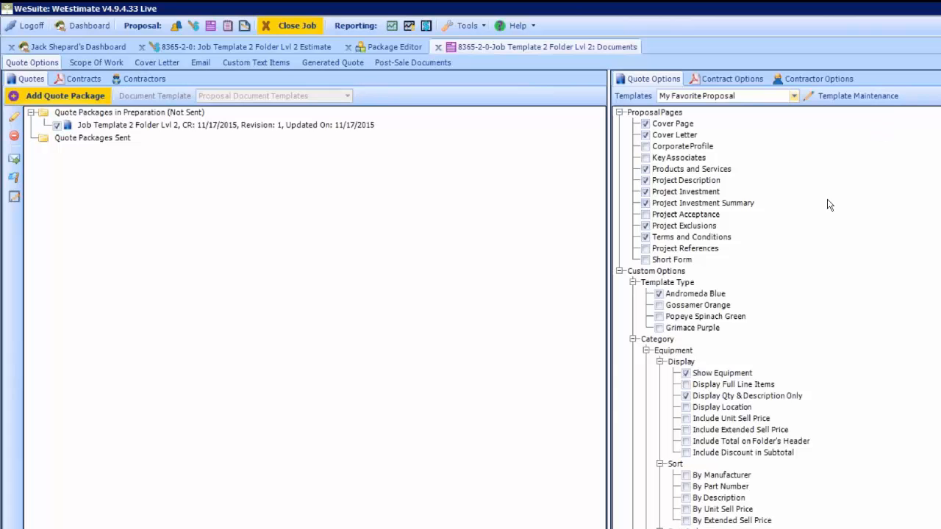
Step: Examine the quote options template maintenance, including the prompt for a new template and the A-1 Template's document pages and items
{"action": "left_click", "coordinate": [880, 100]}
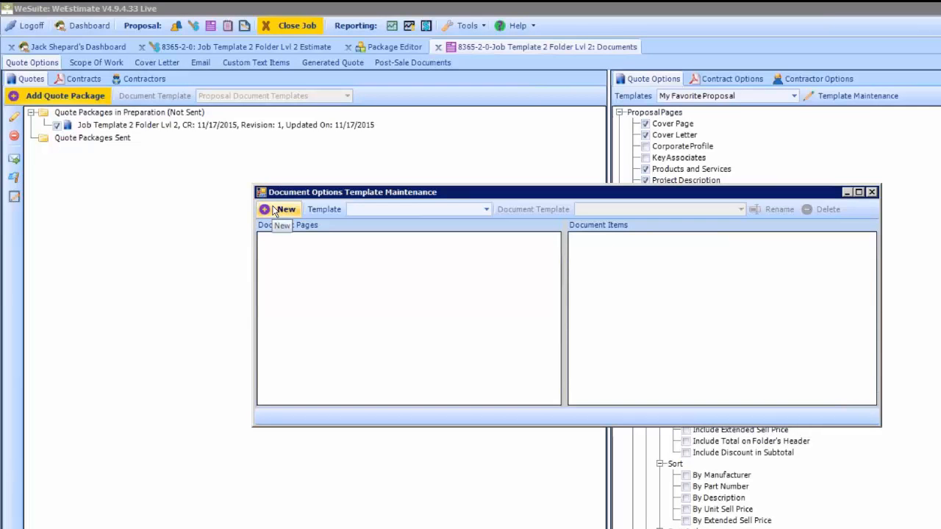
{"action": "left_click", "coordinate": [275, 210]}
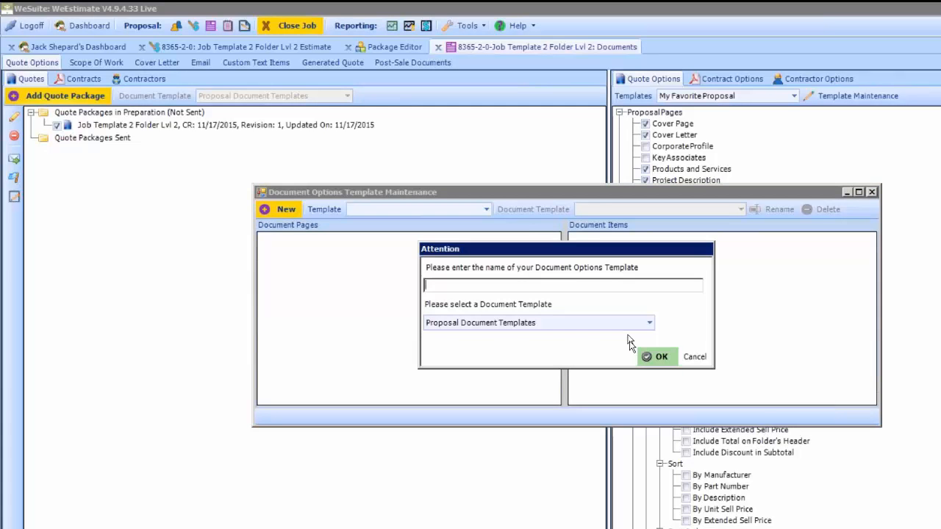
{"action": "left_click", "coordinate": [695, 357]}
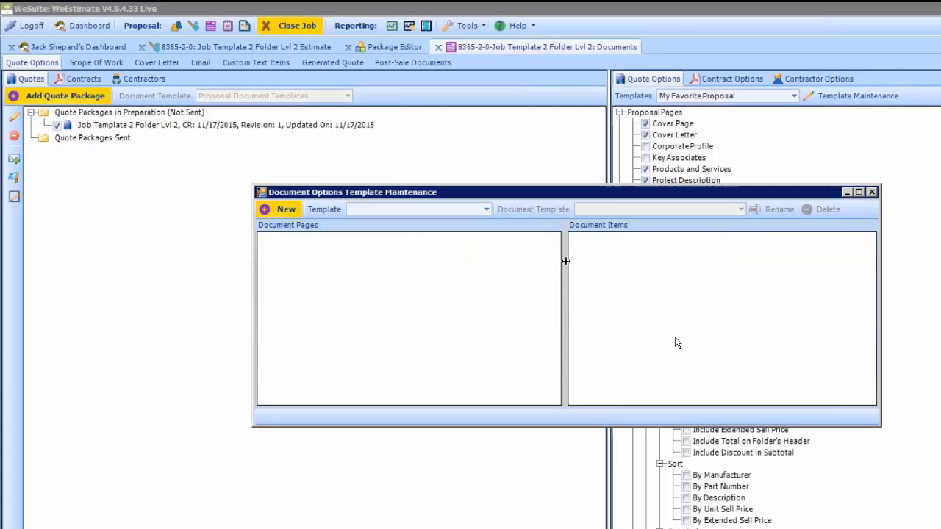
{"action": "left_click", "coordinate": [487, 210]}
{"action": "left_click", "coordinate": [441, 238]}
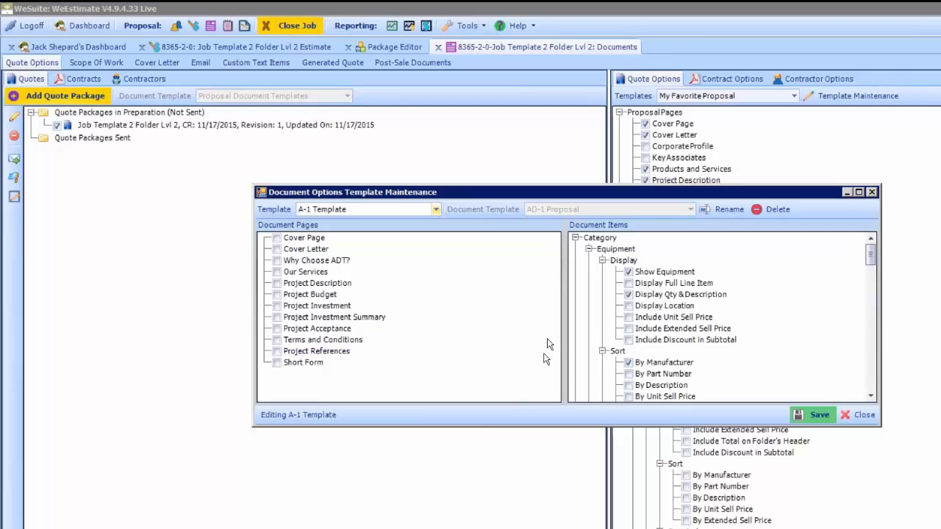
{"action": "left_click", "coordinate": [855, 422]}
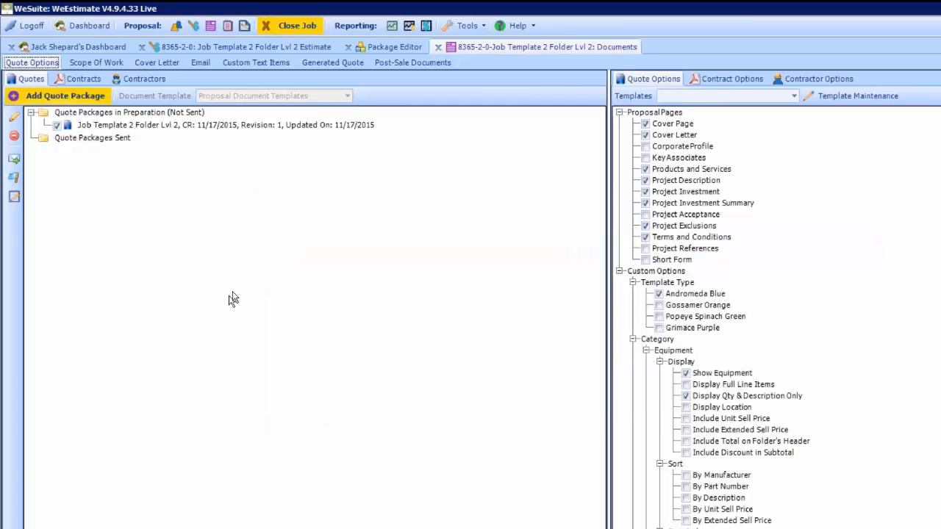
Step: Create a scope of work template named New Commercial Scope of Work for the quote
{"action": "left_click", "coordinate": [100, 63]}
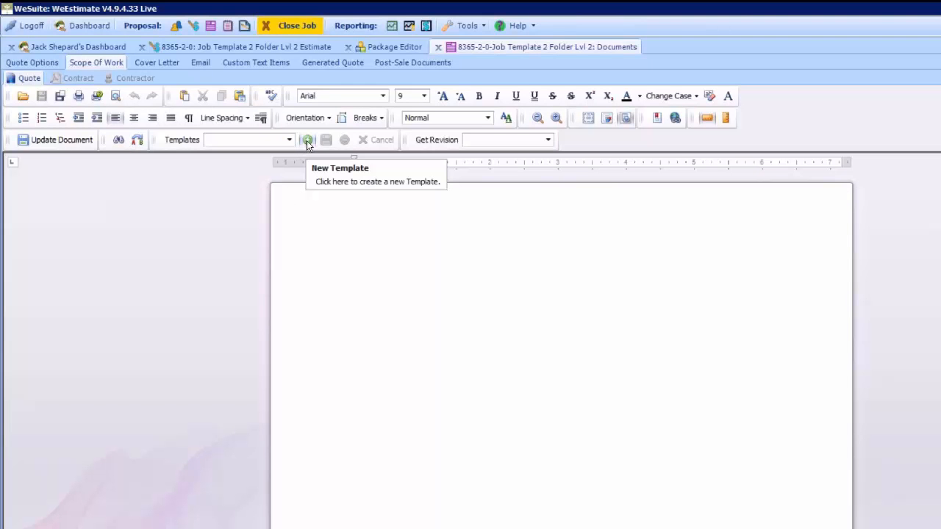
{"action": "left_click", "coordinate": [309, 140]}
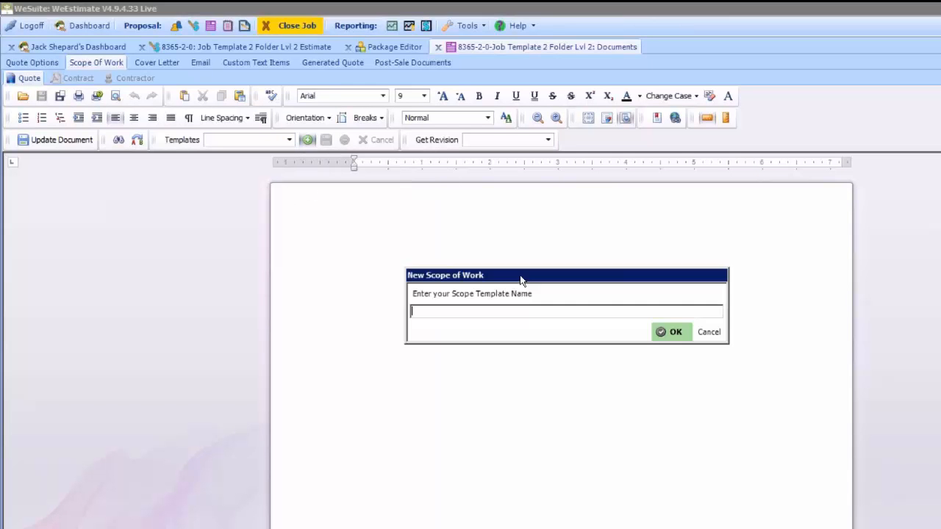
{"action": "type", "text": "New Commercial Scope of W"}
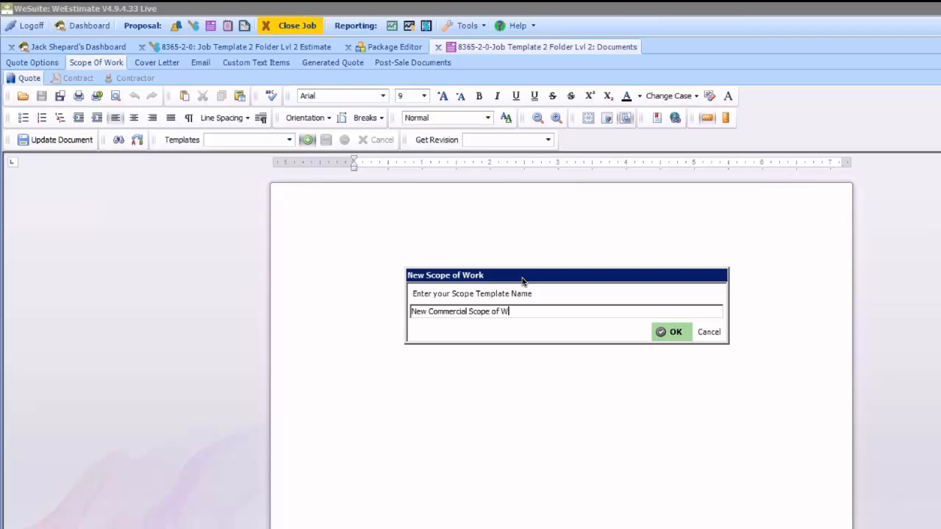
{"action": "type", "text": "ork"}
{"action": "left_click", "coordinate": [671, 340]}
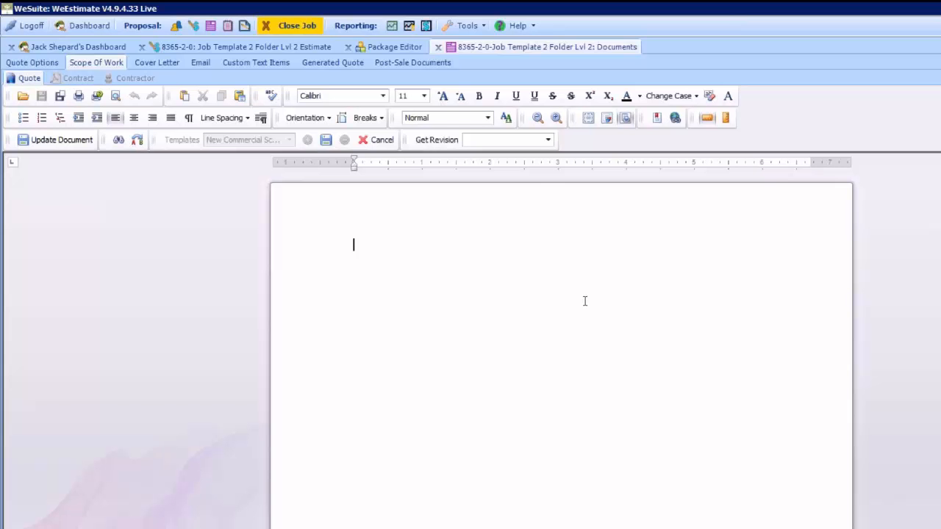
Step: Write "Installation of 4 cameras in 2nd floor" as the scope text and save the template
{"action": "type", "text": "Installation of 4"}
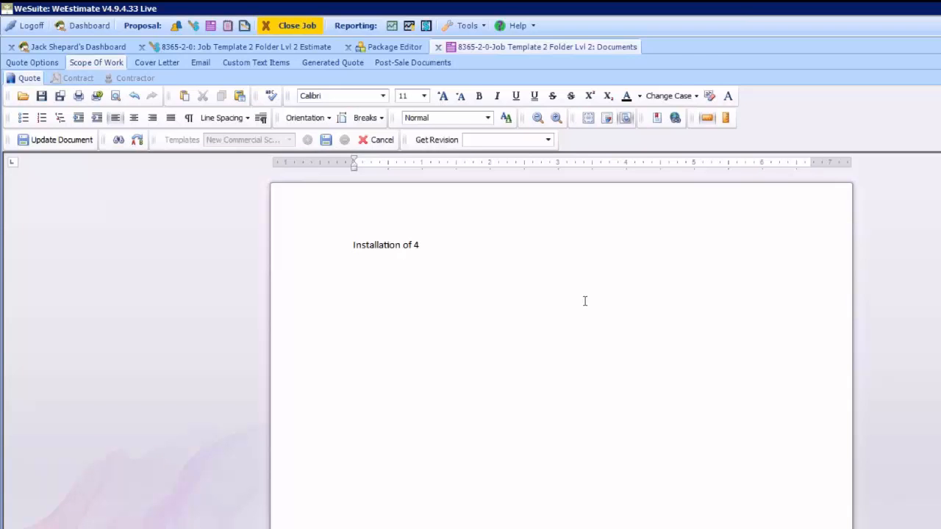
{"action": "type", "text": " cameras in  2nd floor"}
{"action": "left_click", "coordinate": [326, 140]}
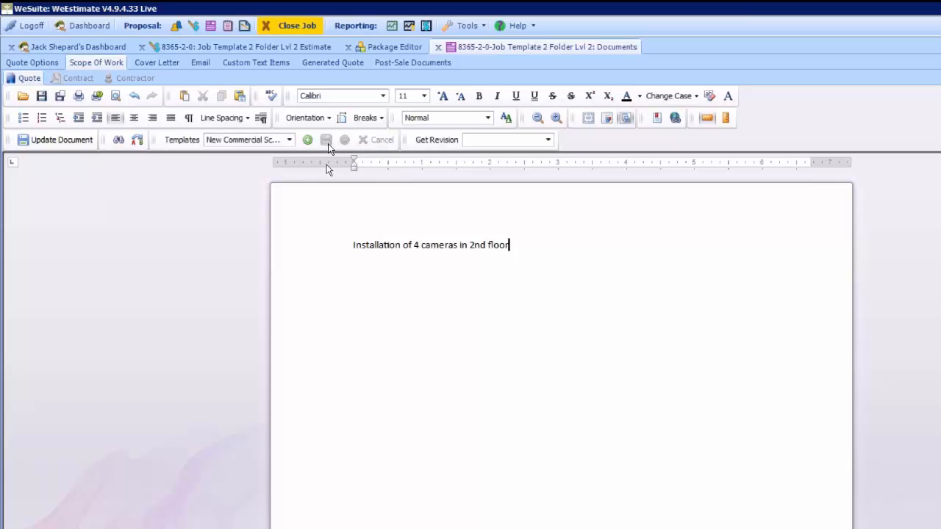
Step: Look through the list of available scope of work templates, leaving the current one selected
{"action": "left_click", "coordinate": [289, 139]}
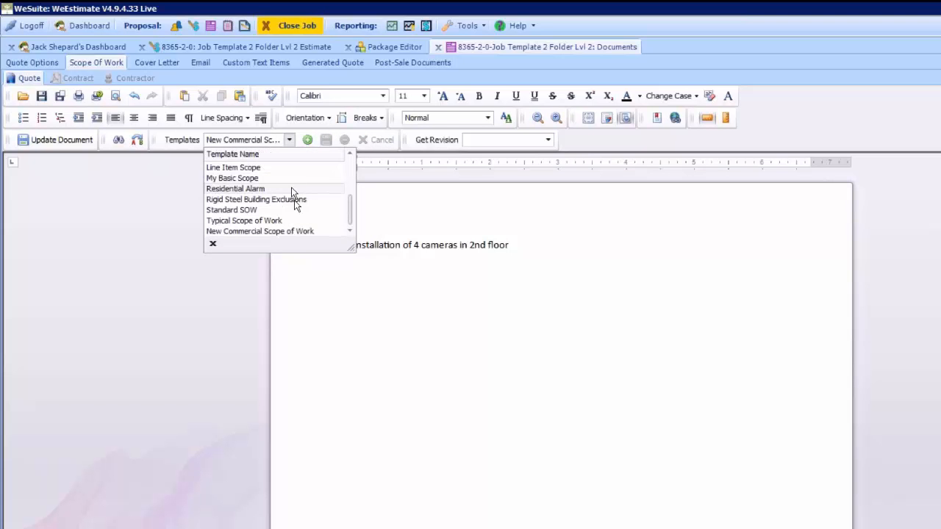
{"action": "scroll", "coordinate": [286, 220], "scroll_direction": "up", "scroll_amount": 1}
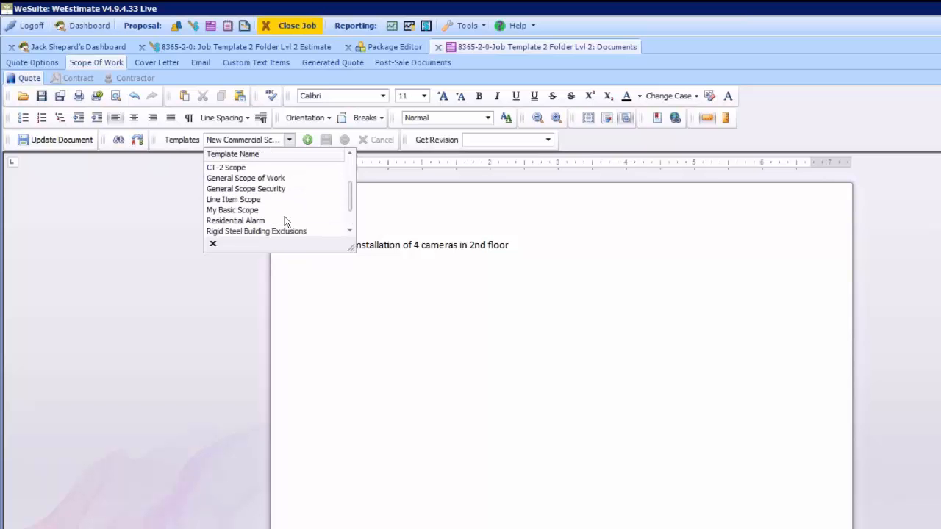
{"action": "scroll", "coordinate": [286, 221], "scroll_direction": "up", "scroll_amount": 1}
{"action": "scroll", "coordinate": [286, 221], "scroll_direction": "down", "scroll_amount": 2}
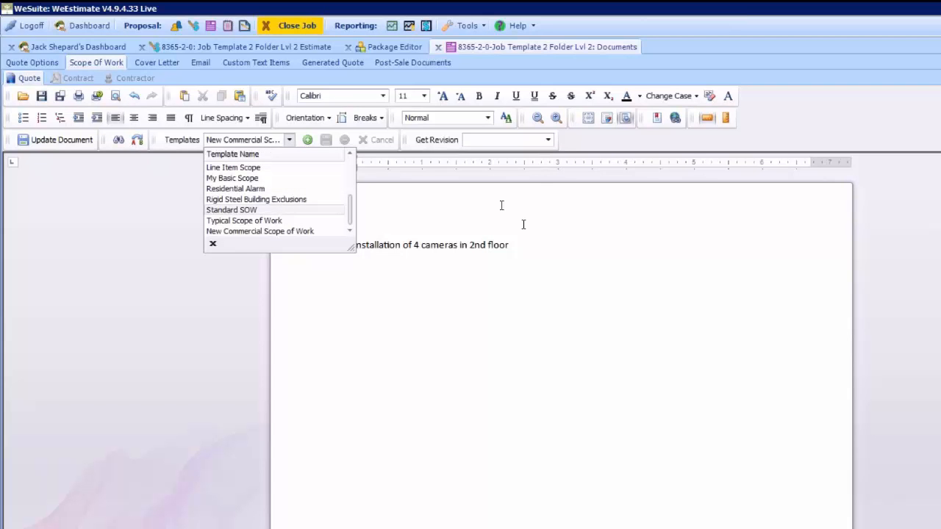
{"action": "left_click", "coordinate": [506, 260]}
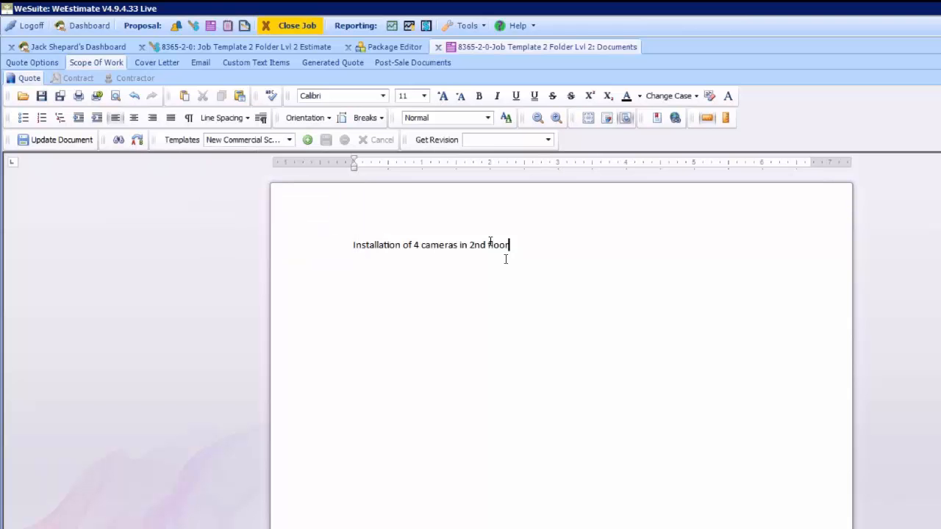
Step: Review the quote's cover letter page and the generated quote from its cover page through the Our Services page
{"action": "left_click", "coordinate": [166, 65]}
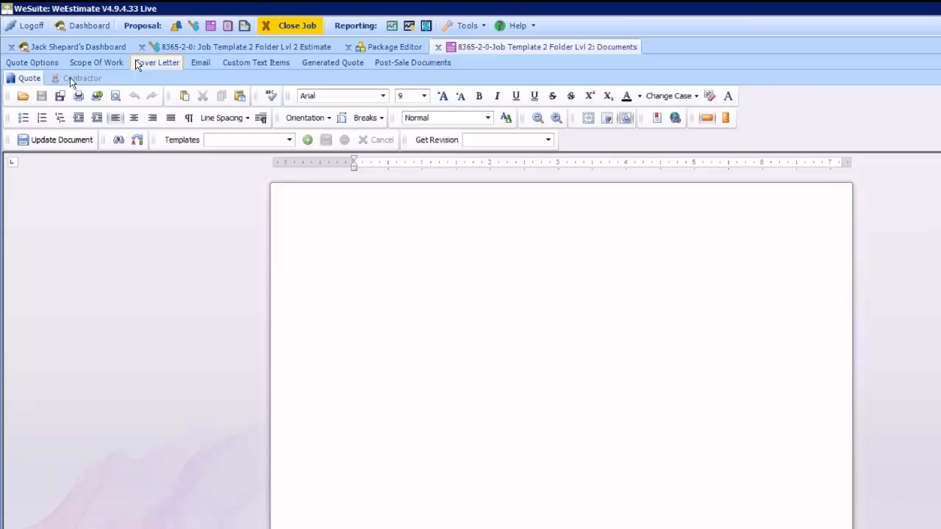
{"action": "left_click", "coordinate": [32, 62]}
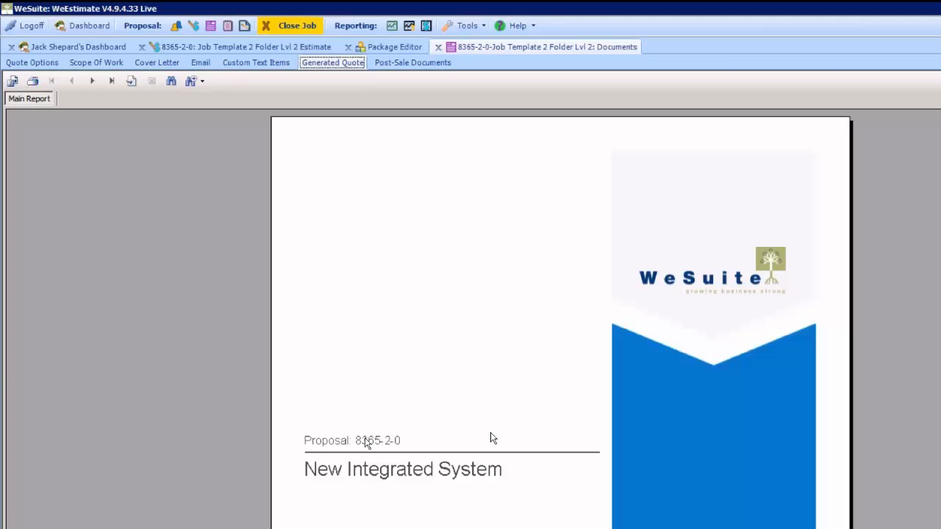
{"action": "left_click", "coordinate": [481, 473]}
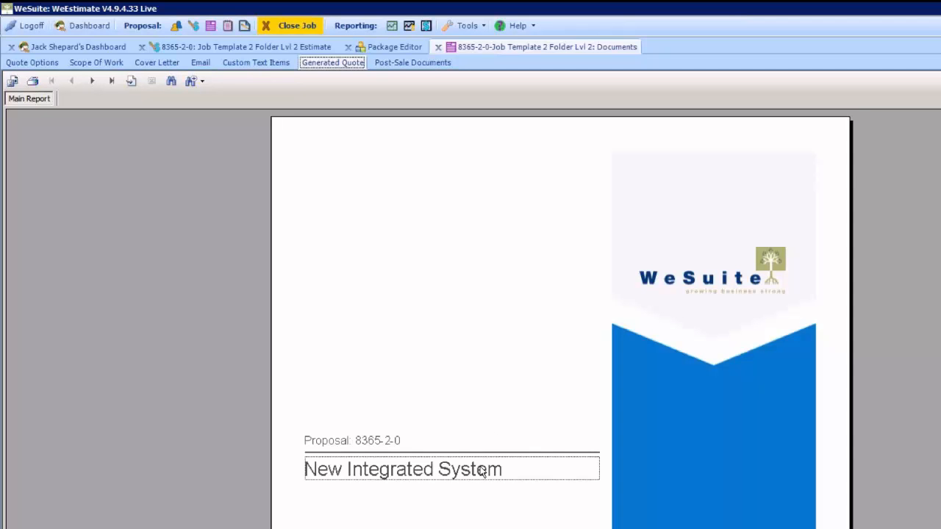
{"action": "scroll", "coordinate": [481, 472], "scroll_direction": "down", "scroll_amount": 5}
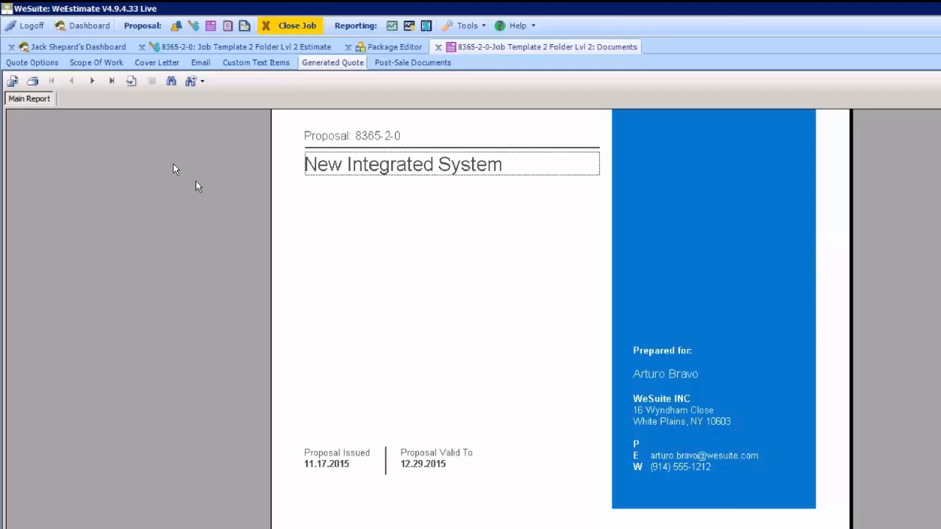
{"action": "left_click", "coordinate": [94, 83]}
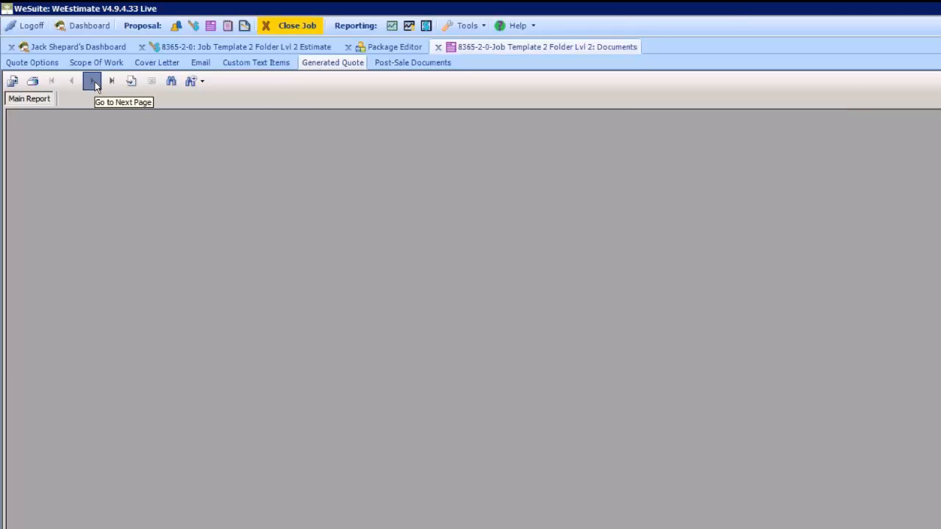
{"action": "left_click", "coordinate": [93, 83]}
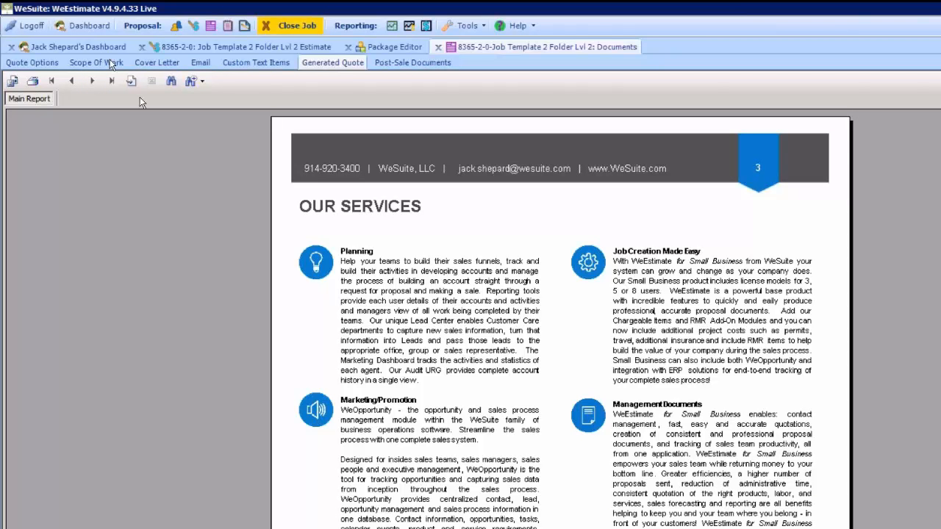
Step: Review the quote's proposal page options and the options template maintenance, and open the job's contracts
{"action": "left_click", "coordinate": [53, 67]}
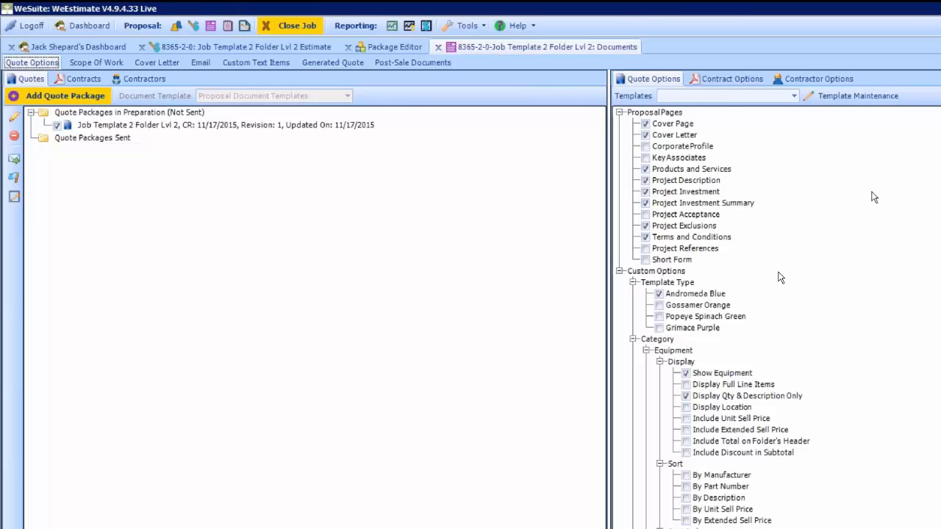
{"action": "left_click", "coordinate": [884, 97]}
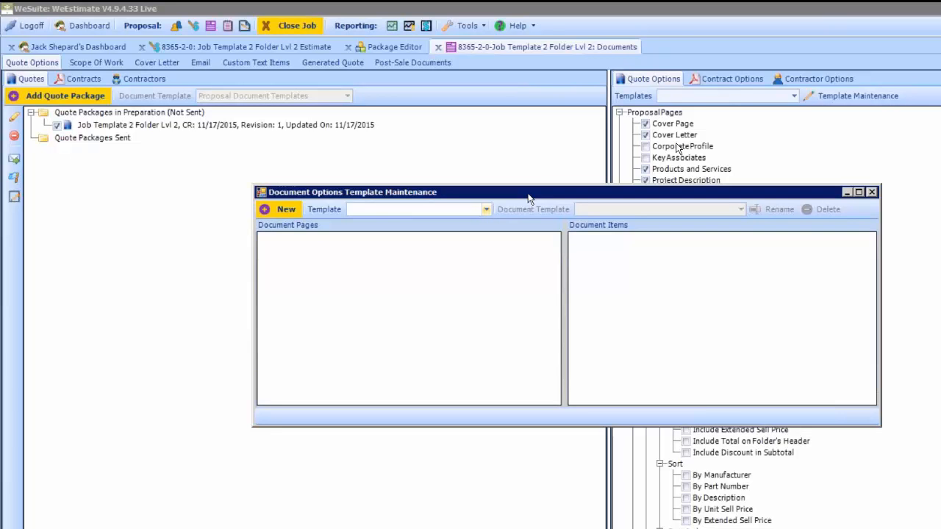
{"action": "left_click", "coordinate": [872, 194]}
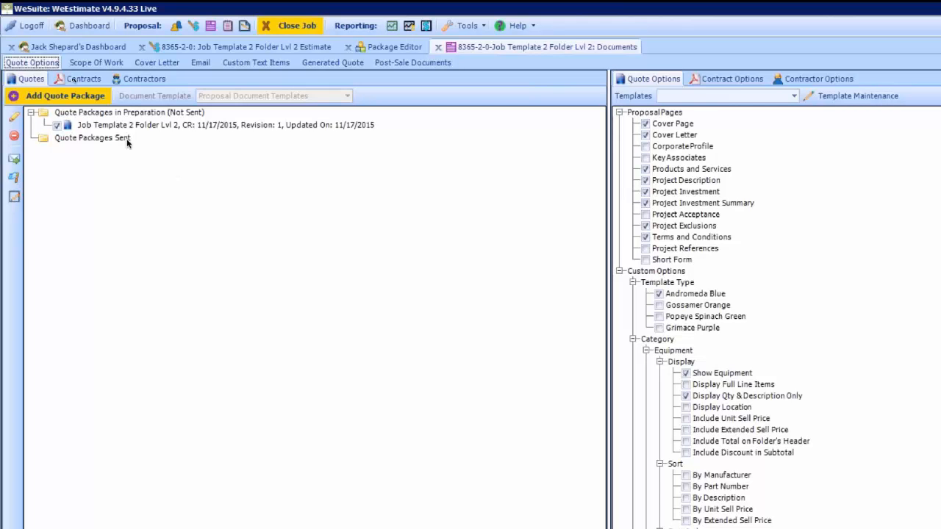
{"action": "left_click", "coordinate": [77, 83]}
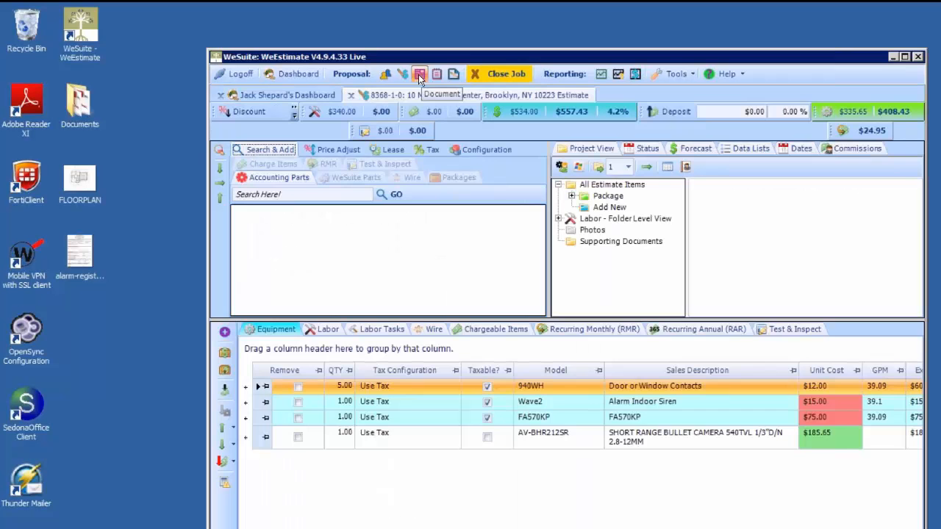
Step: In the documents of job 8368-1-0, check the Statement quote package and add the Purchase Agreement to its selected contracts
{"action": "left_click", "coordinate": [419, 74]}
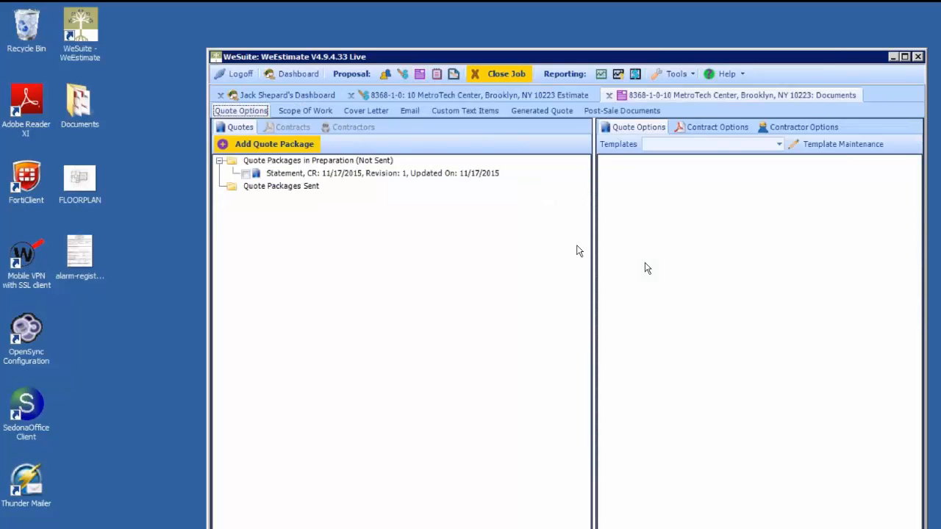
{"action": "left_click", "coordinate": [245, 174]}
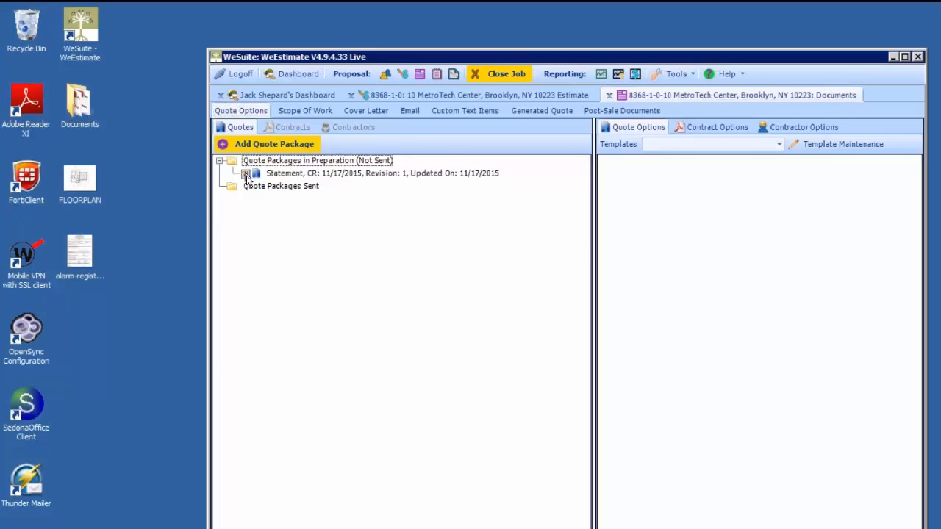
{"action": "left_click", "coordinate": [278, 129]}
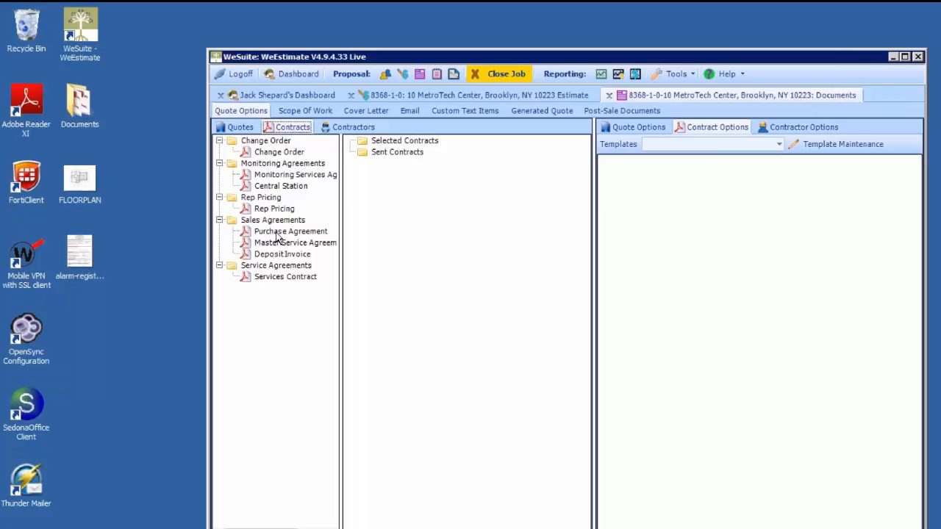
{"action": "left_click_drag", "start_coordinate": [265, 232], "coordinate": [417, 150]}
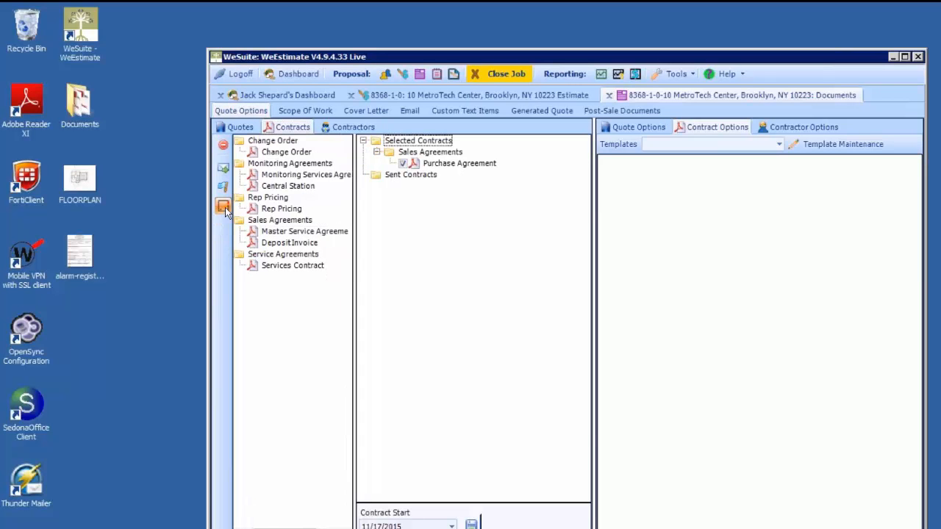
Step: Include the Purchase Agreement for electronic signature with the signer role Customer and start signing all documents
{"action": "left_click", "coordinate": [224, 207]}
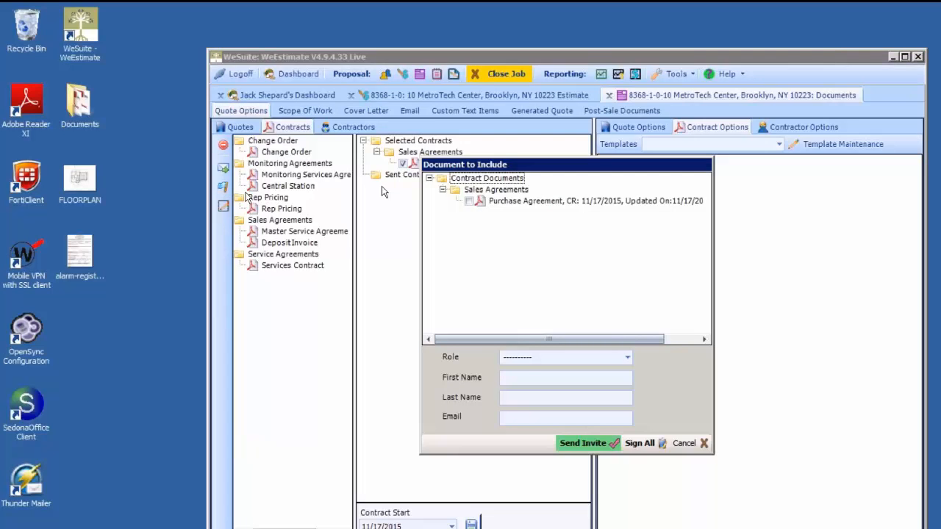
{"action": "left_click", "coordinate": [469, 200]}
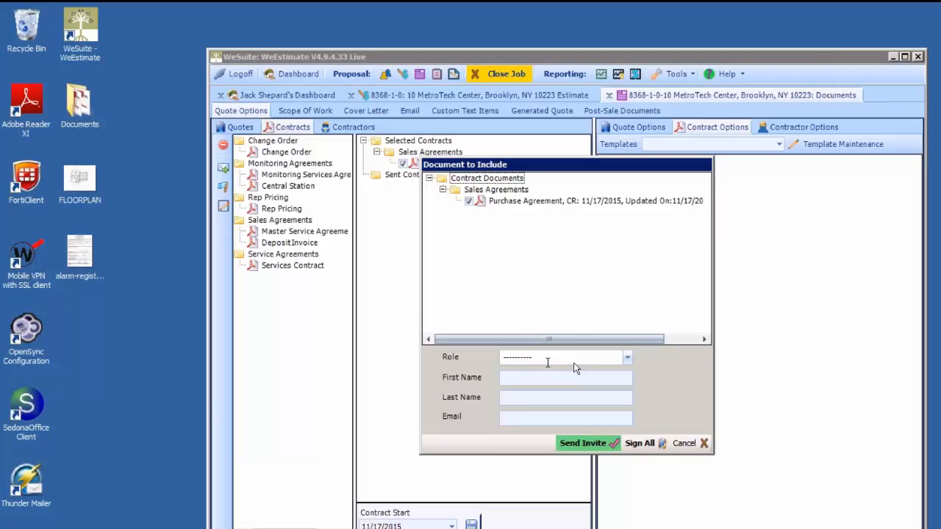
{"action": "left_click", "coordinate": [627, 359]}
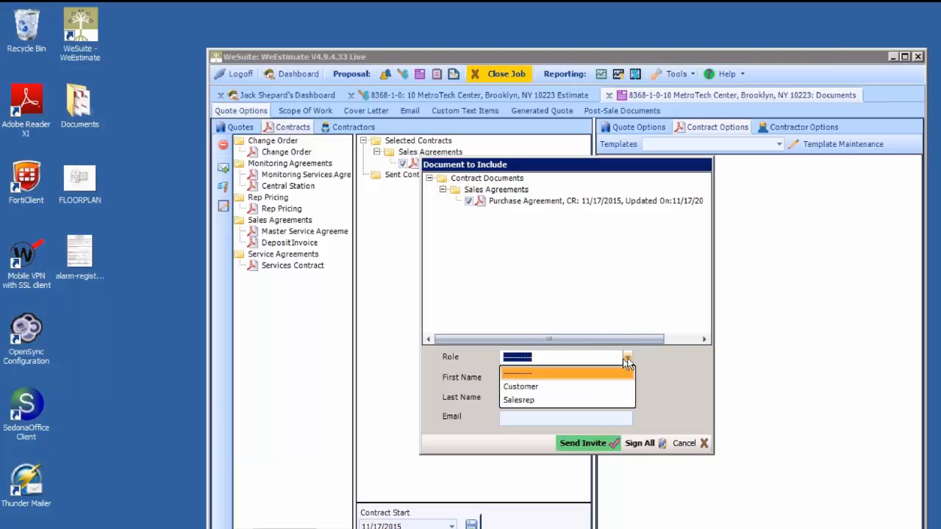
{"action": "left_click", "coordinate": [590, 386]}
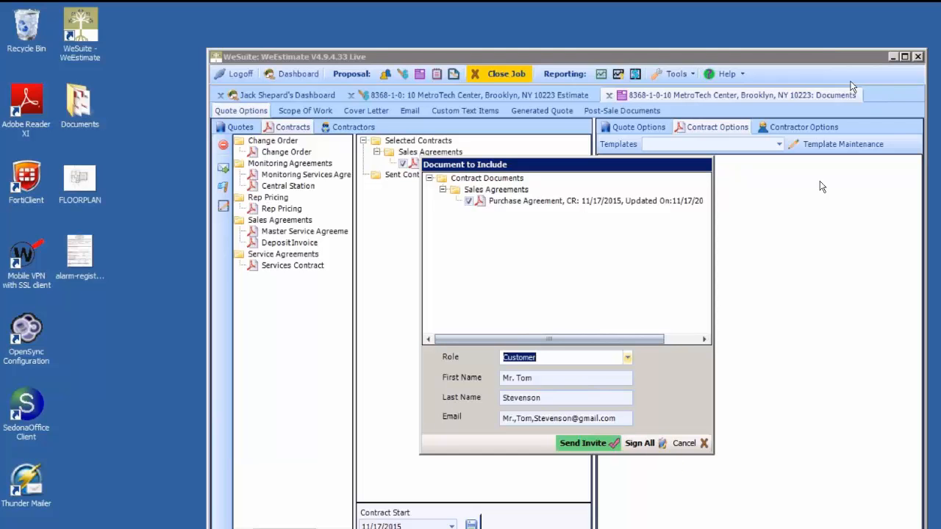
{"action": "left_click", "coordinate": [903, 60]}
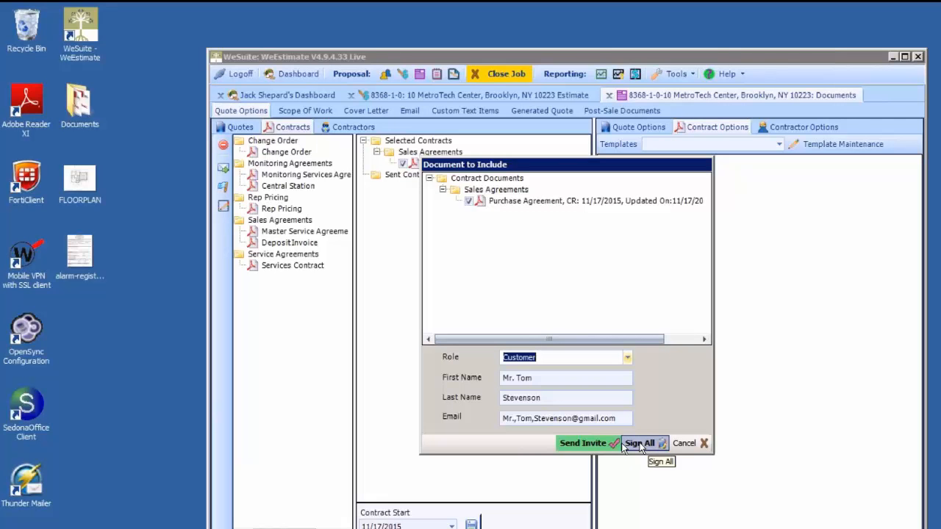
{"action": "left_click", "coordinate": [600, 444]}
{"action": "left_click", "coordinate": [643, 445]}
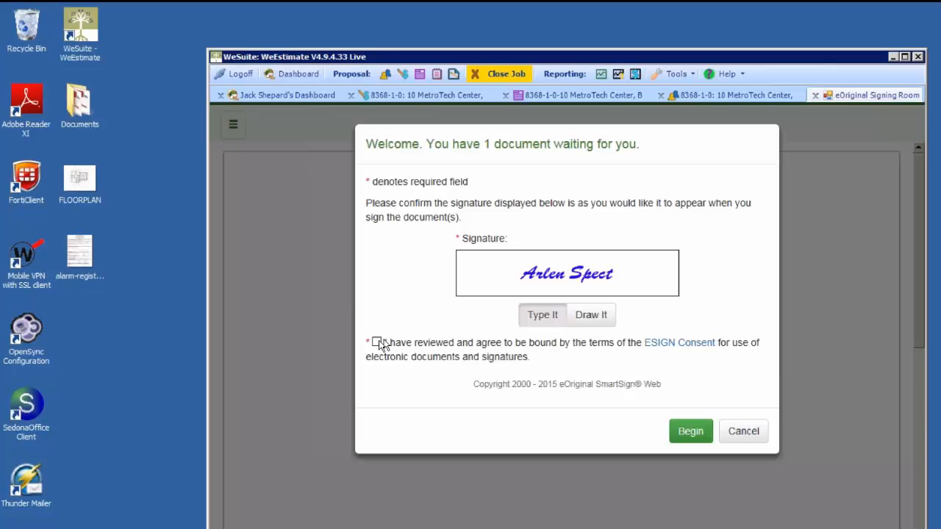
Step: Agree to the ESIGN Consent with the typed signature and go to the customer signature field of the Purchase Agreement
{"action": "left_click", "coordinate": [378, 343]}
{"action": "left_click", "coordinate": [694, 433]}
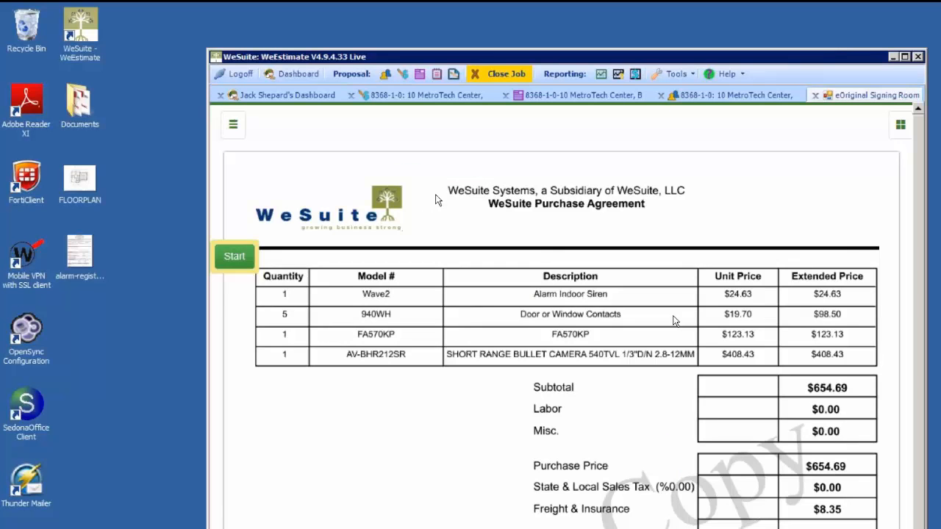
{"action": "left_click", "coordinate": [233, 257]}
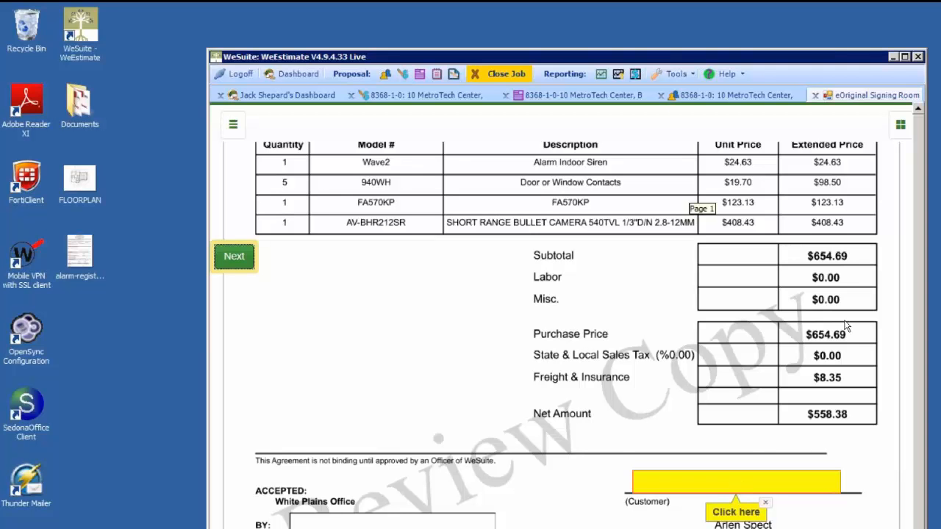
Step: Look over the signing room options, sign the Purchase Agreement as customer, and close the signing room to return to the job's documents
{"action": "left_click", "coordinate": [234, 127]}
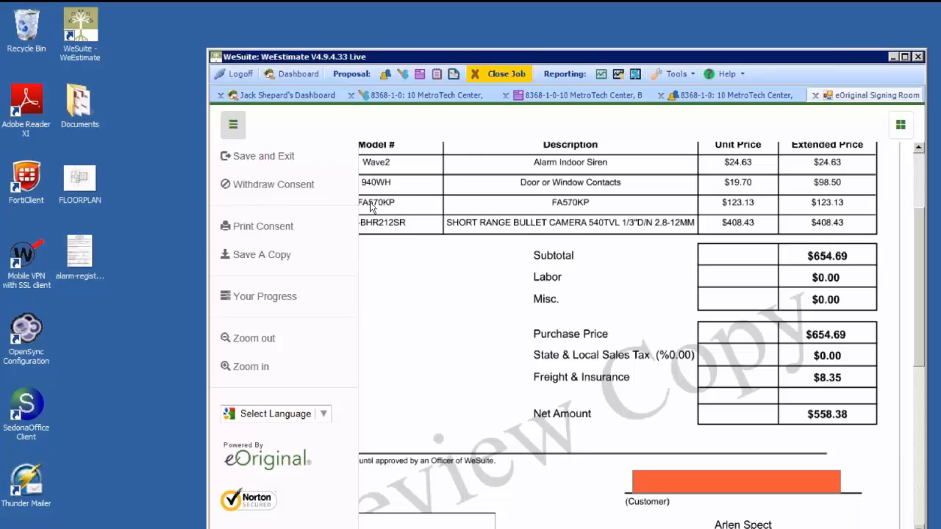
{"action": "left_click", "coordinate": [603, 382]}
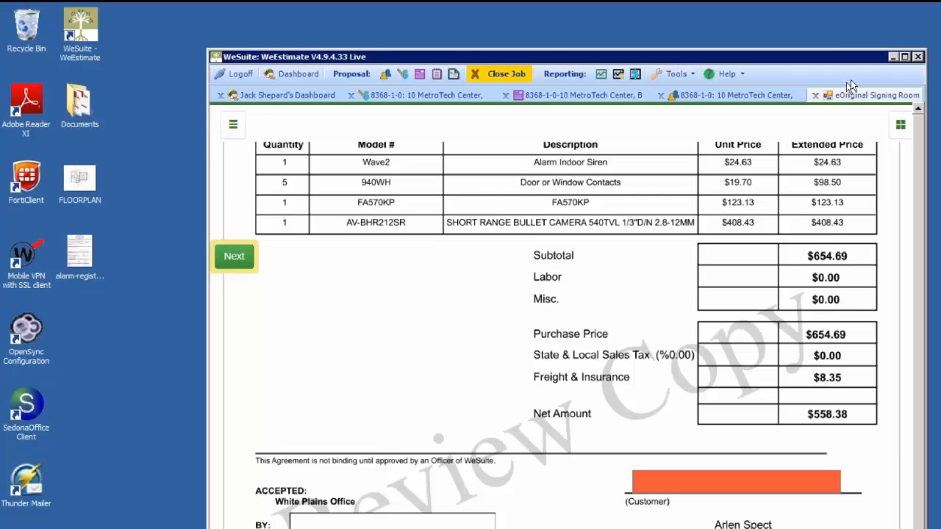
{"action": "left_click", "coordinate": [904, 57]}
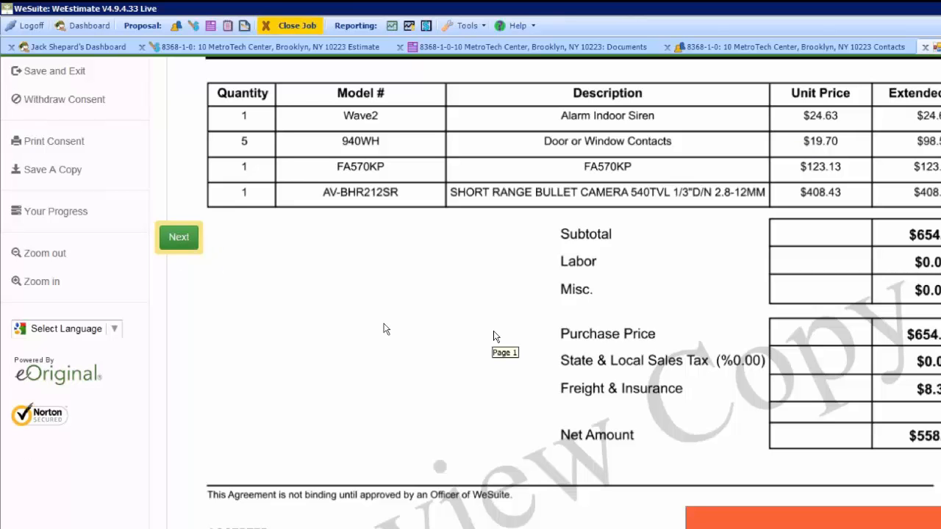
{"action": "left_click", "coordinate": [902, 518]}
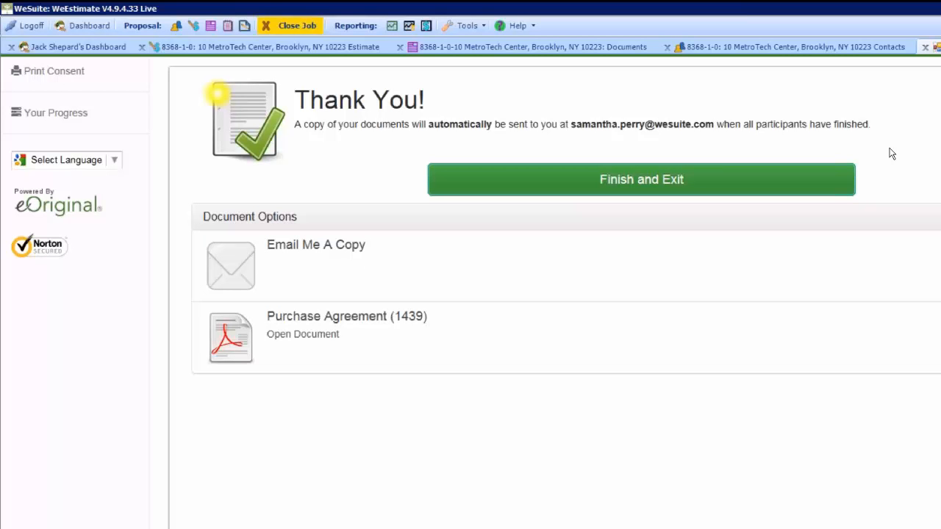
{"action": "left_click", "coordinate": [925, 47]}
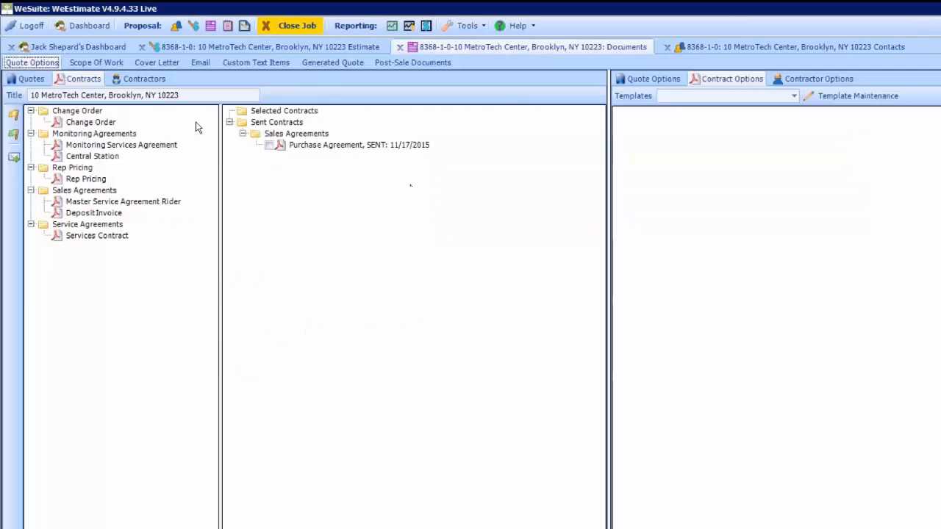
{"action": "left_click", "coordinate": [40, 80]}
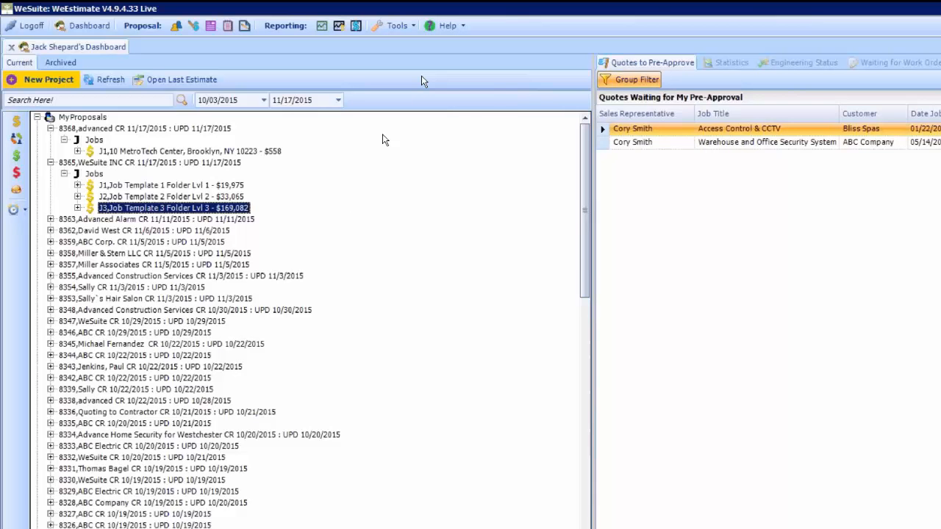
Step: Reorder the dashboard nodes in My Settings to My Customers, My Employees, My Proposals
{"action": "left_click", "coordinate": [413, 26]}
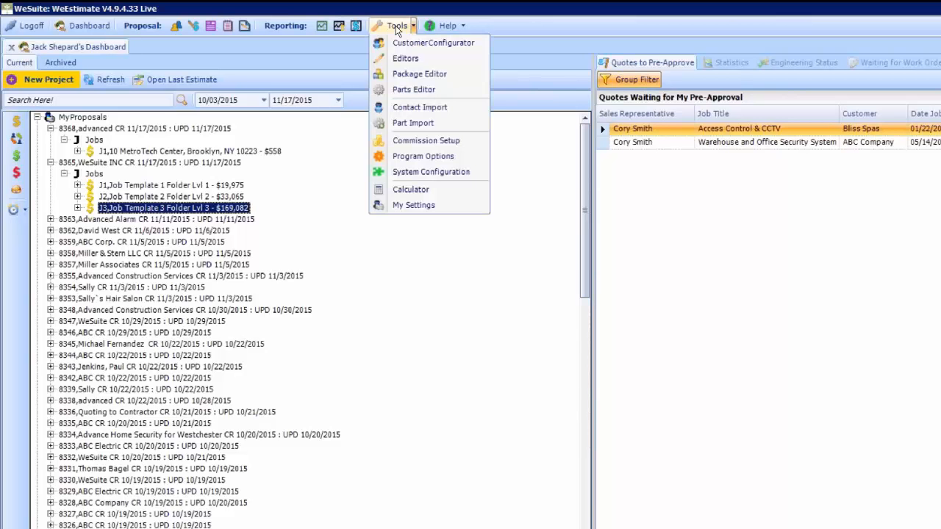
{"action": "left_click", "coordinate": [444, 209]}
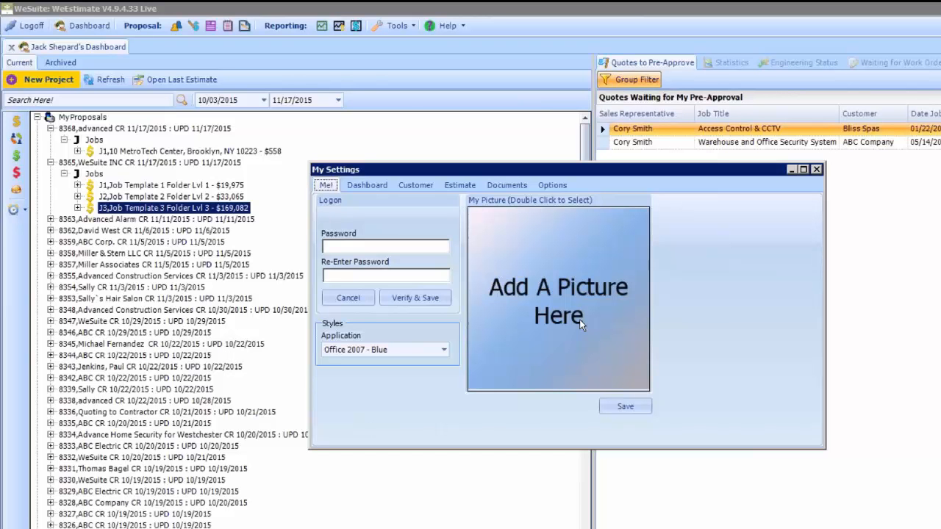
{"action": "left_click", "coordinate": [378, 186]}
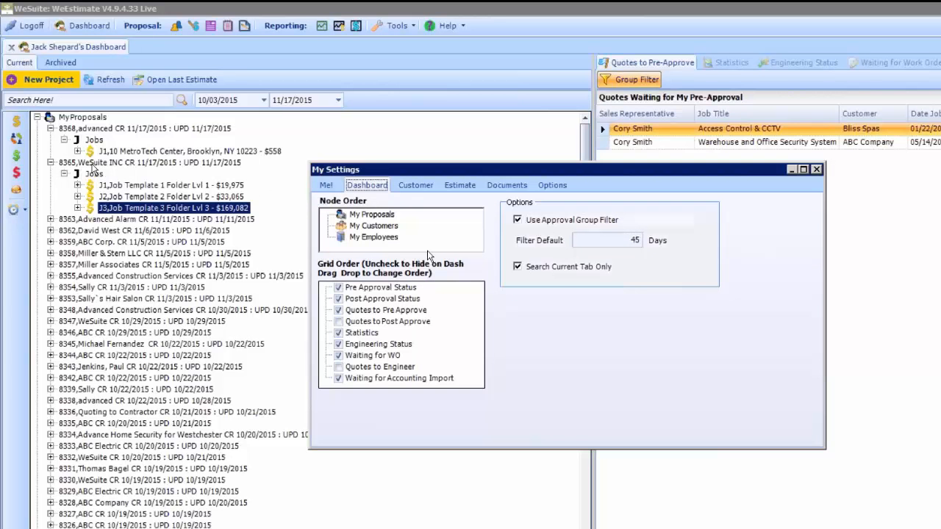
{"action": "left_click_drag", "start_coordinate": [379, 237], "coordinate": [384, 214]}
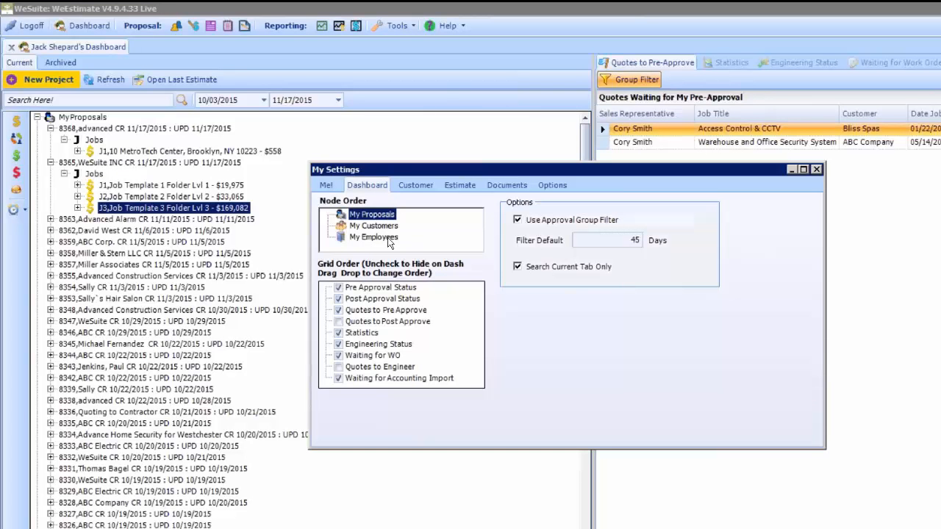
{"action": "left_click_drag", "start_coordinate": [376, 215], "coordinate": [386, 222]}
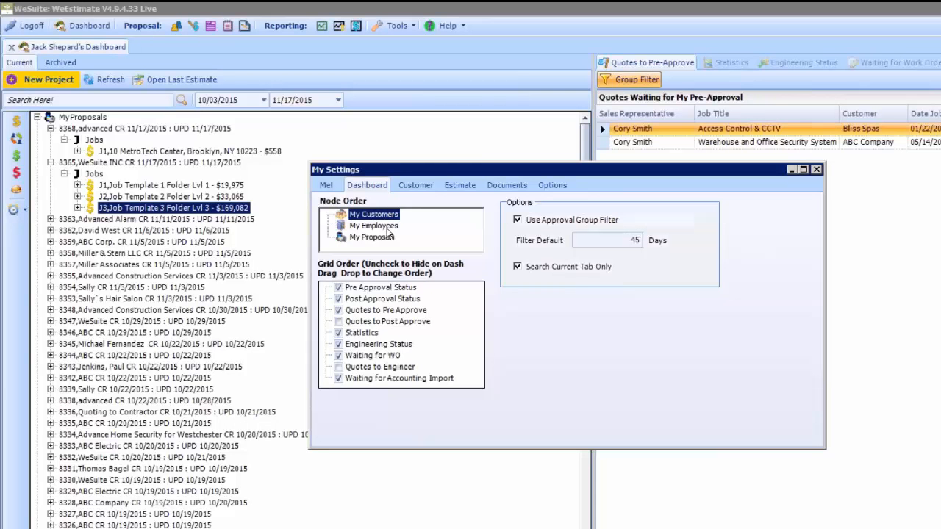
Step: Look over the Customer, Estimate and Documents settings in My Settings, including the labor percentage and default folder level options
{"action": "left_click", "coordinate": [416, 186]}
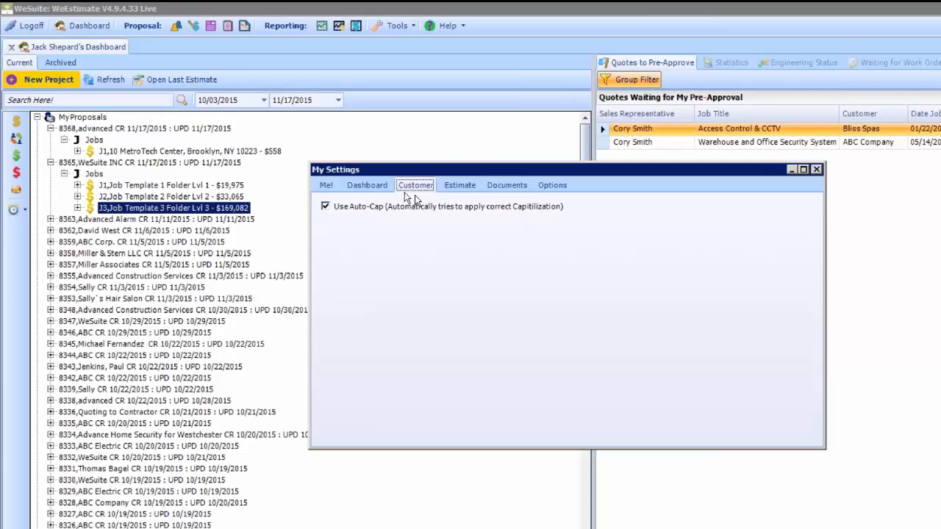
{"action": "left_click", "coordinate": [461, 186]}
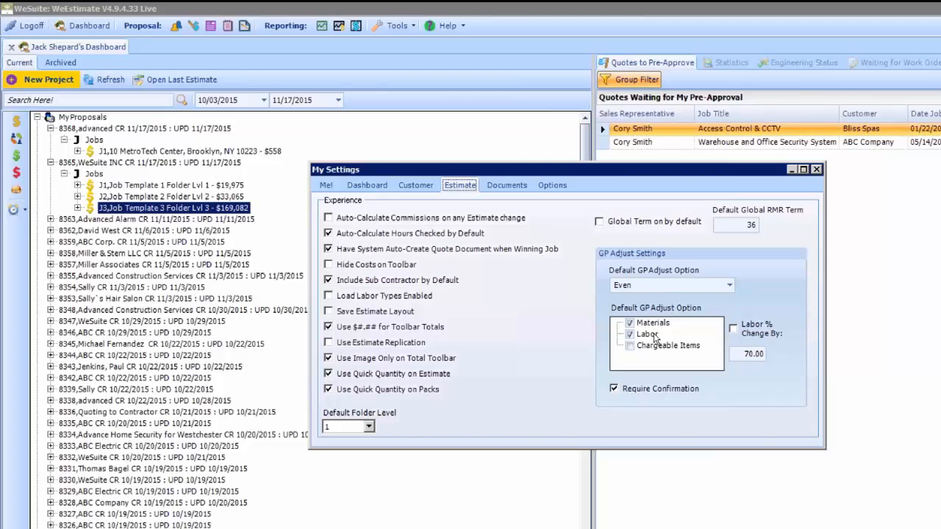
{"action": "left_click", "coordinate": [734, 328]}
{"action": "left_click", "coordinate": [368, 425]}
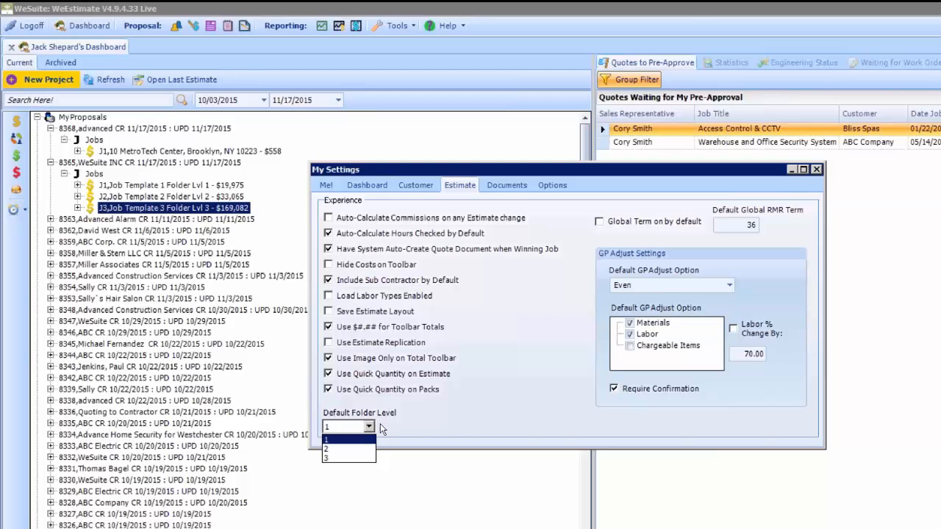
{"action": "left_click", "coordinate": [370, 426]}
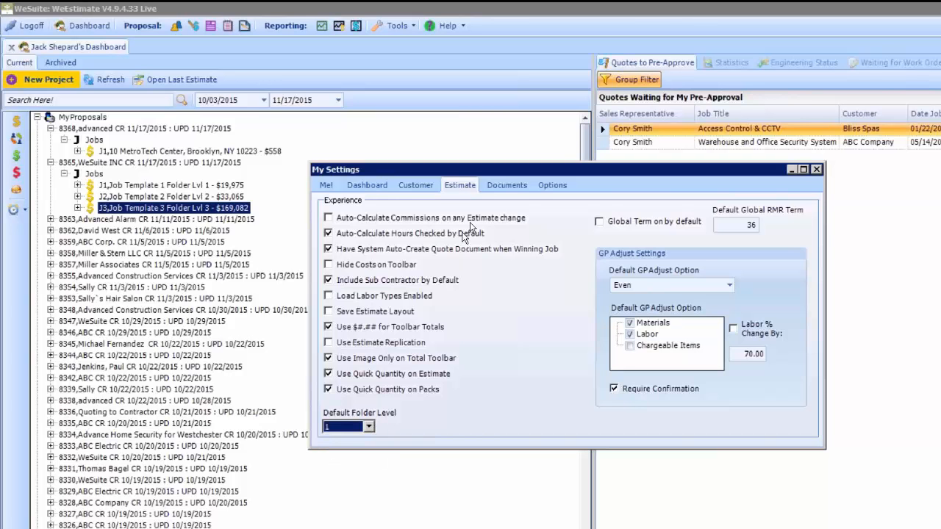
{"action": "left_click", "coordinate": [516, 186]}
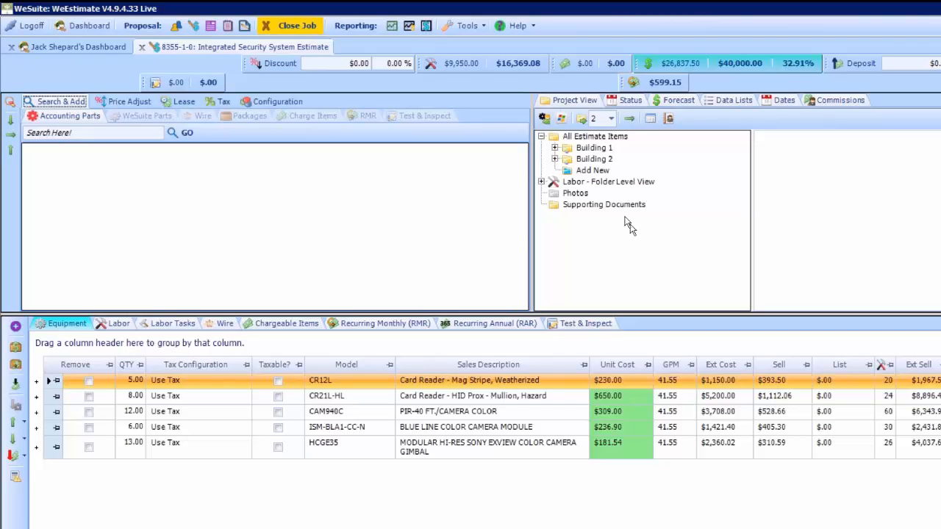
Step: Expand Building 1 in the estimate's project view and add the FLOORPLAN image to the Supporting Documents folder
{"action": "left_click", "coordinate": [554, 148]}
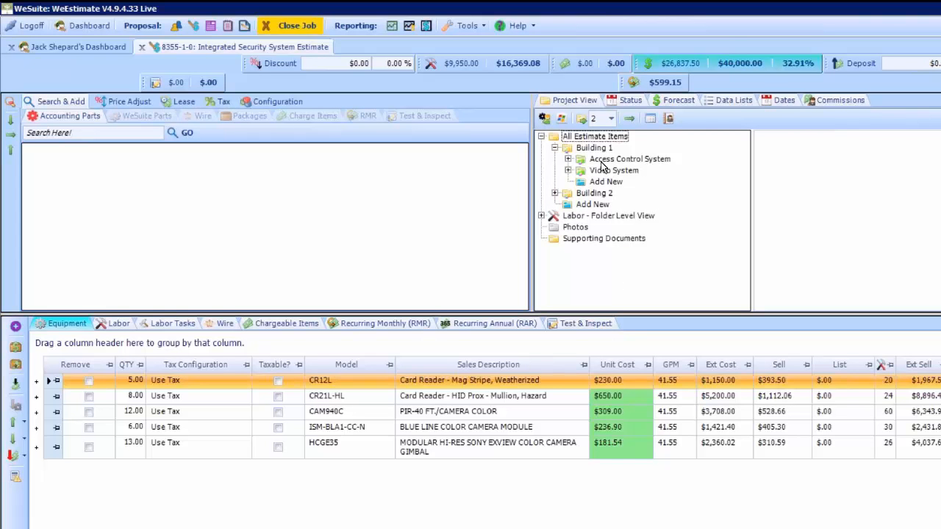
{"action": "left_click", "coordinate": [622, 239]}
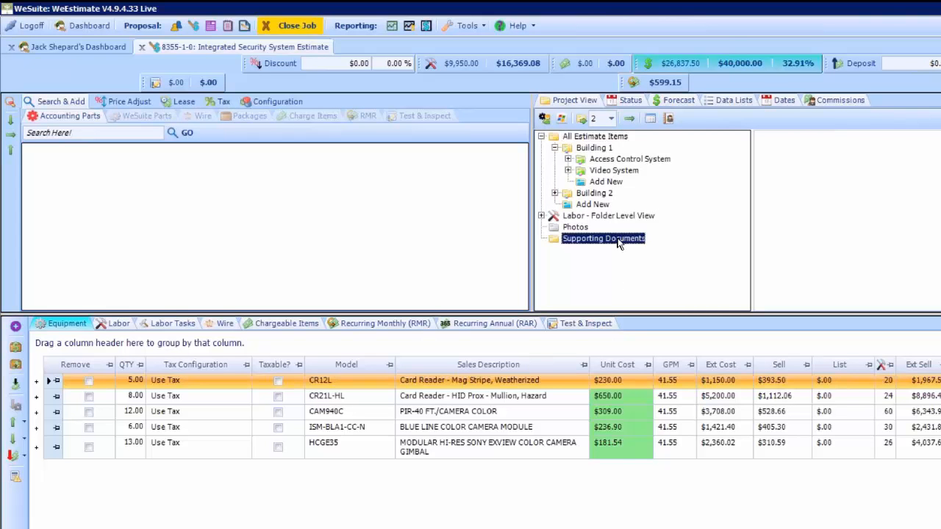
{"action": "right_click", "coordinate": [622, 239]}
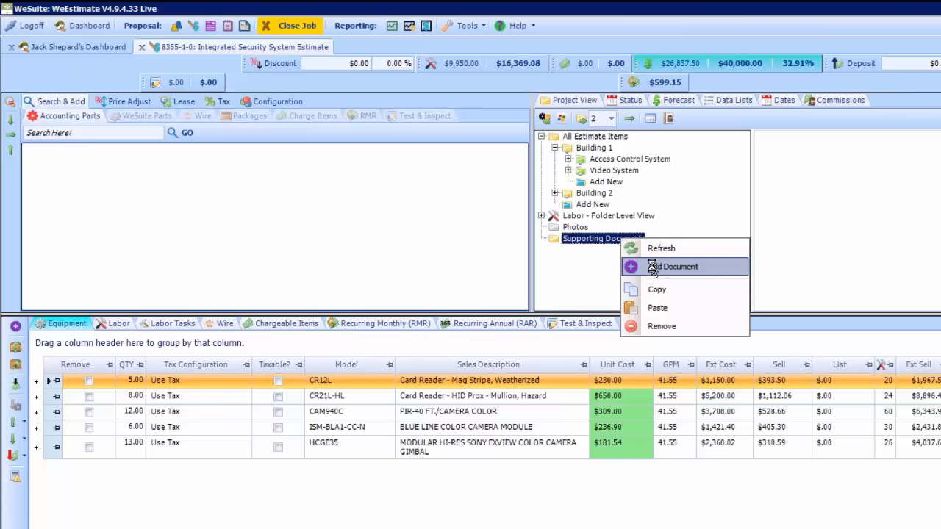
{"action": "left_click", "coordinate": [653, 271]}
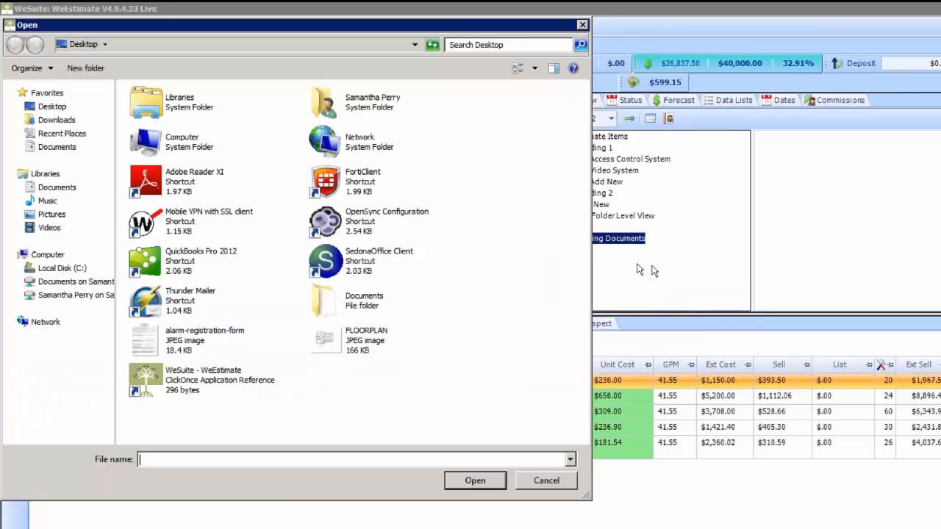
{"action": "left_click", "coordinate": [341, 342]}
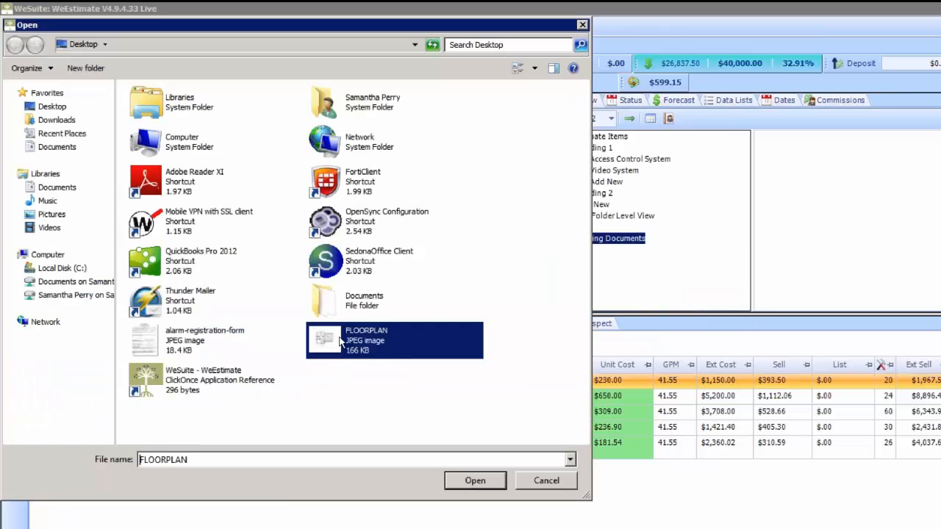
{"action": "double_click", "coordinate": [340, 342]}
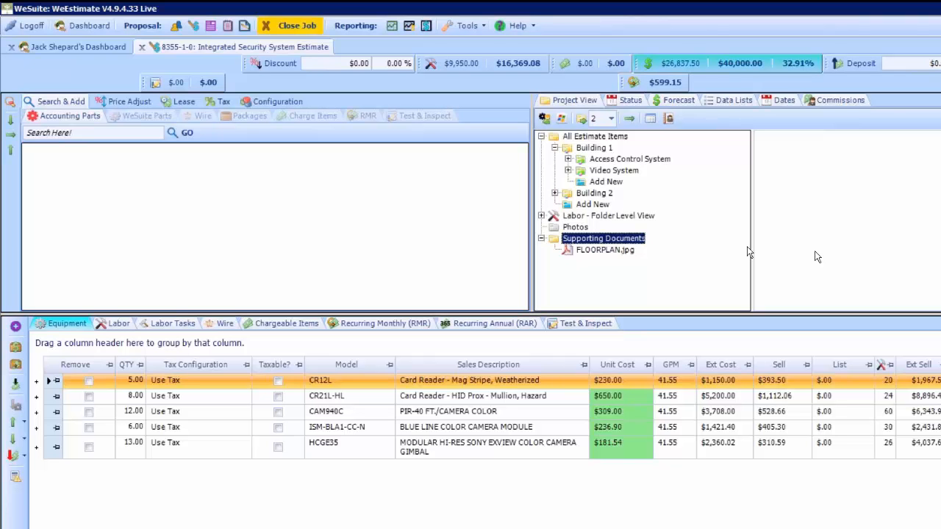
Step: Set the job's PrimeSub to ABC Electric in the estimate's data lists
{"action": "left_click", "coordinate": [733, 101]}
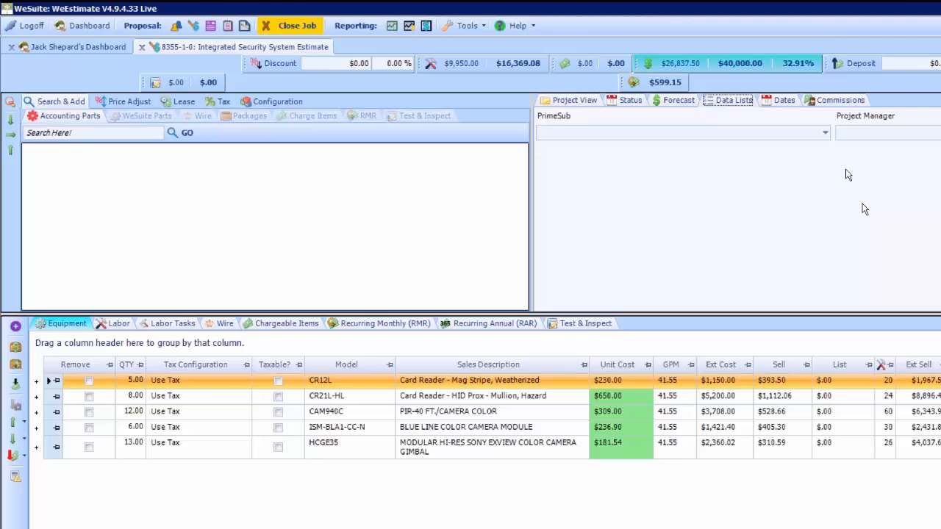
{"action": "left_click", "coordinate": [826, 133]}
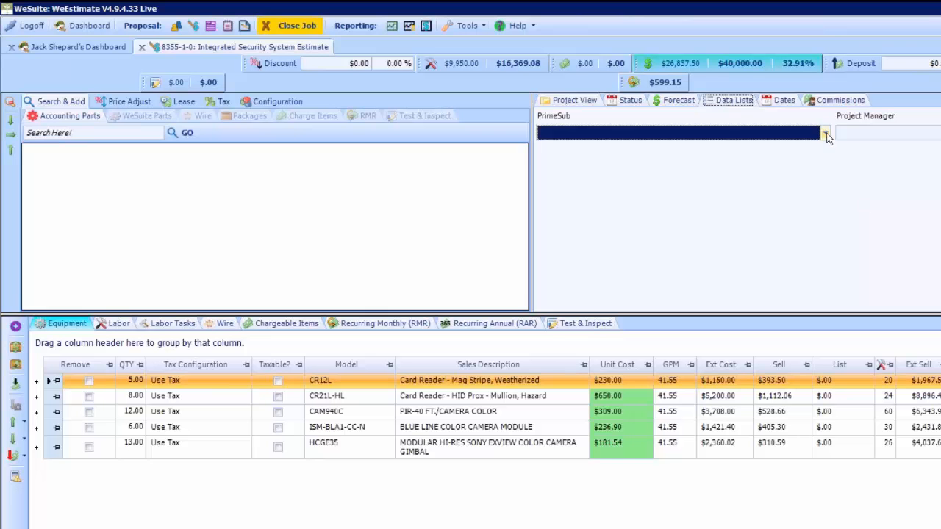
{"action": "left_click", "coordinate": [826, 133]}
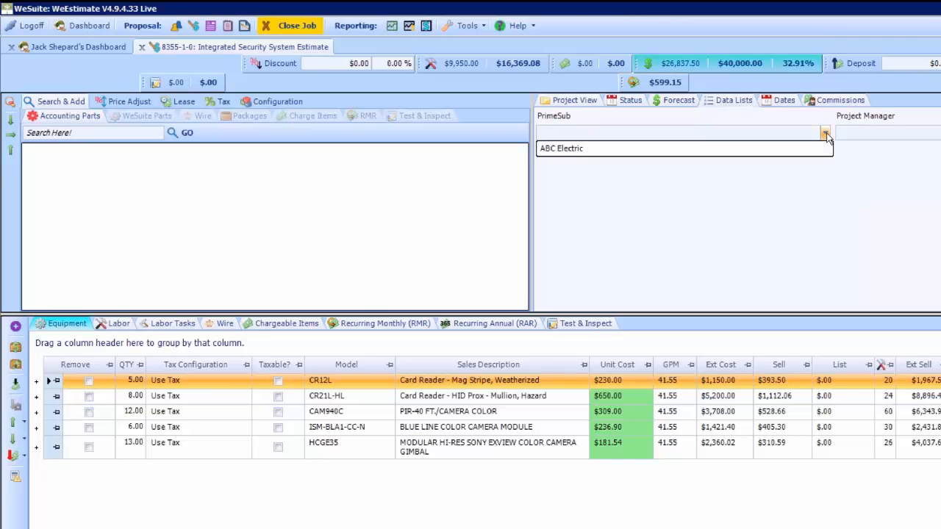
{"action": "left_click", "coordinate": [654, 149]}
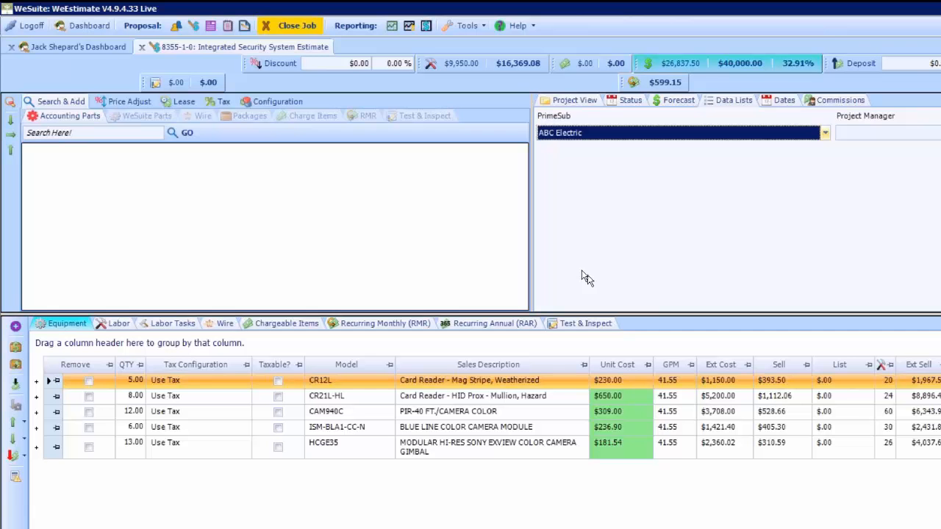
Step: Review the job's project view, status details and the choices for its current status
{"action": "left_click", "coordinate": [573, 100]}
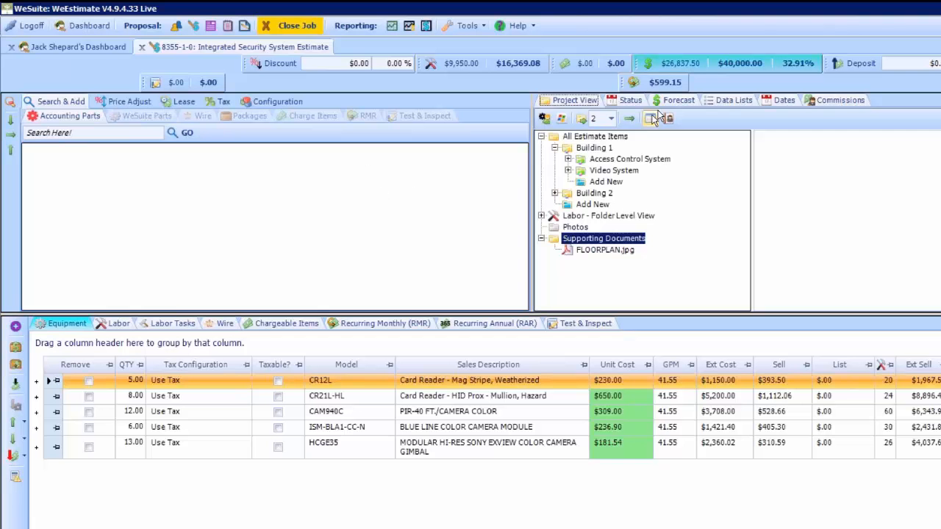
{"action": "left_click", "coordinate": [629, 102]}
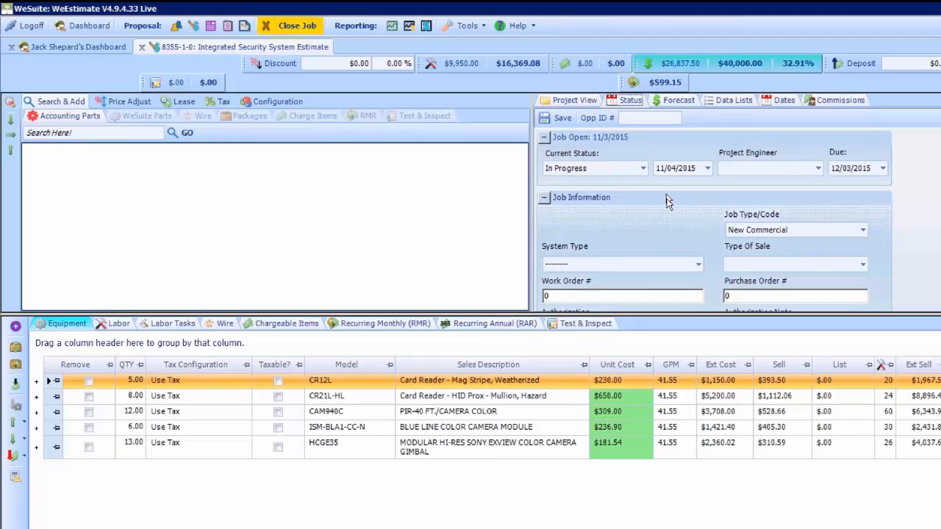
{"action": "left_click", "coordinate": [642, 168]}
{"action": "left_click", "coordinate": [586, 224]}
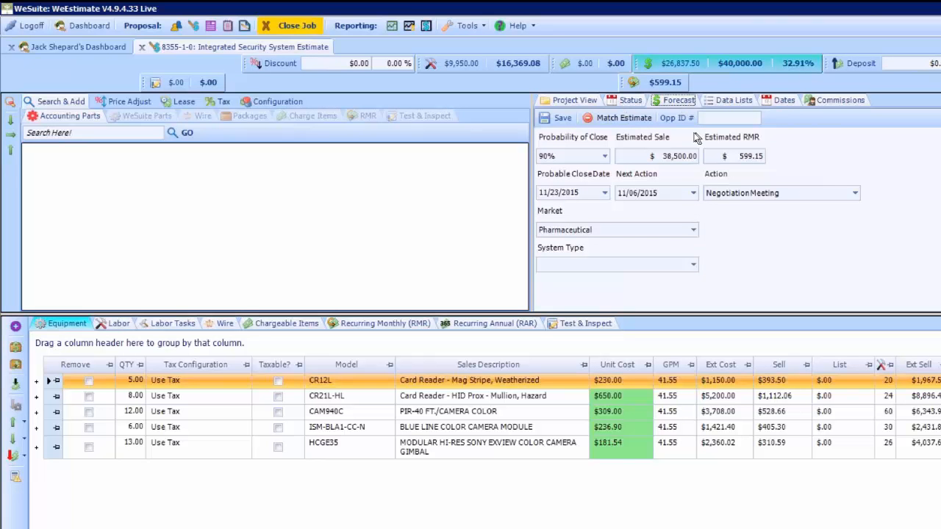
Step: Set the job forecast's probability of close to 80% and its probable close date to 11/17/2015
{"action": "left_click", "coordinate": [608, 155]}
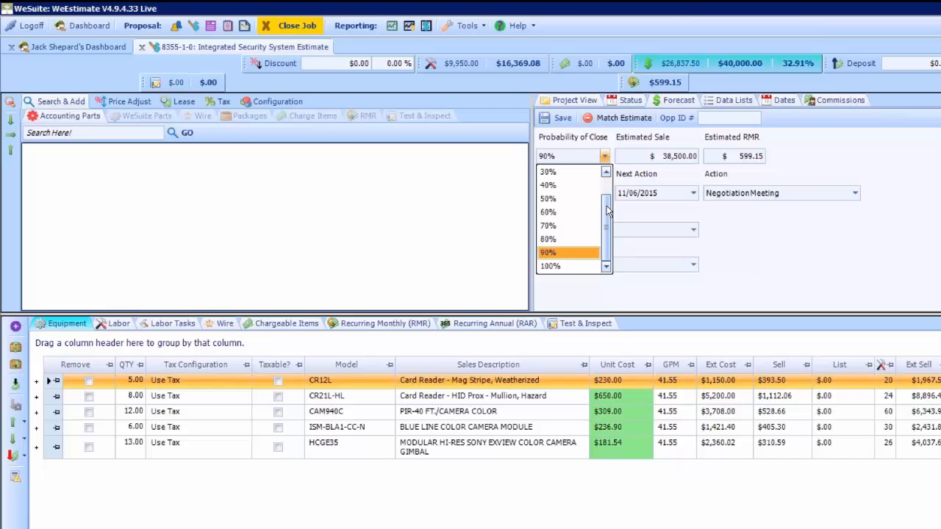
{"action": "left_click", "coordinate": [561, 239]}
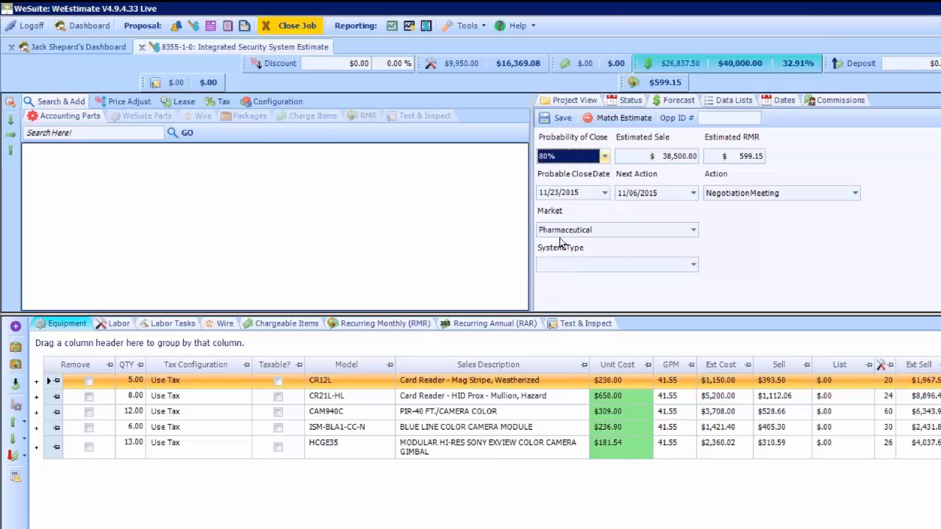
{"action": "left_click", "coordinate": [604, 193]}
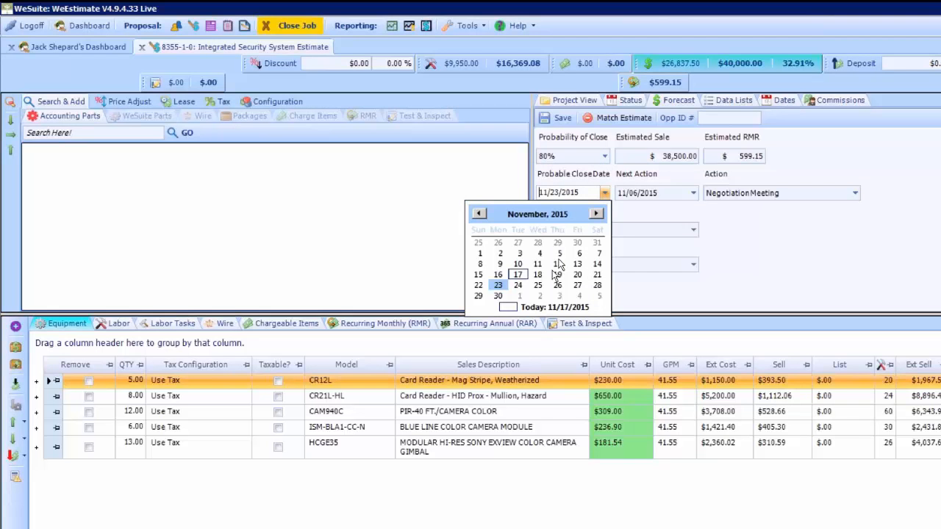
{"action": "left_click", "coordinate": [518, 275]}
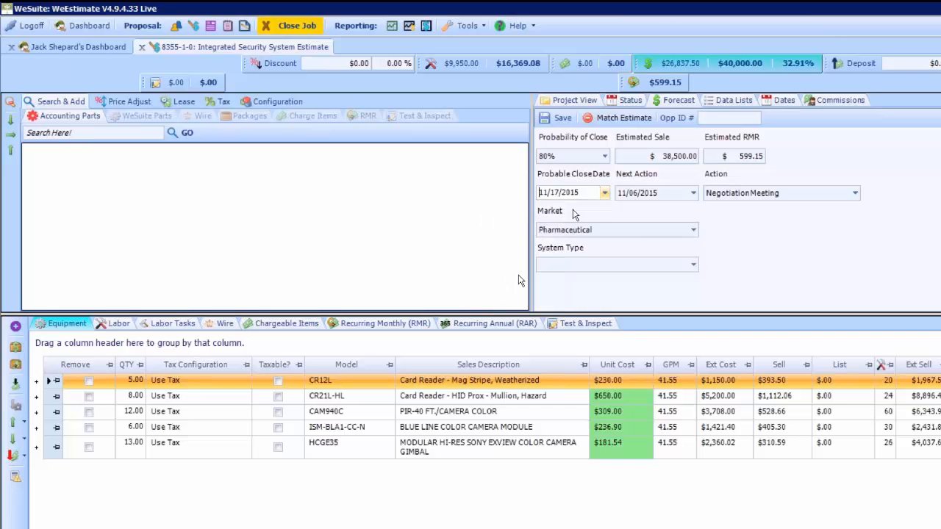
{"action": "left_click", "coordinate": [604, 156]}
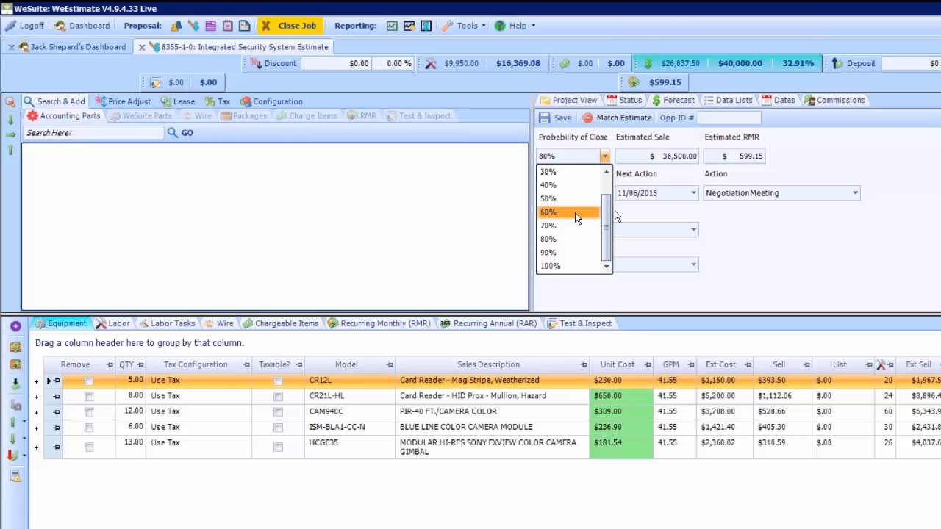
{"action": "left_click", "coordinate": [750, 232]}
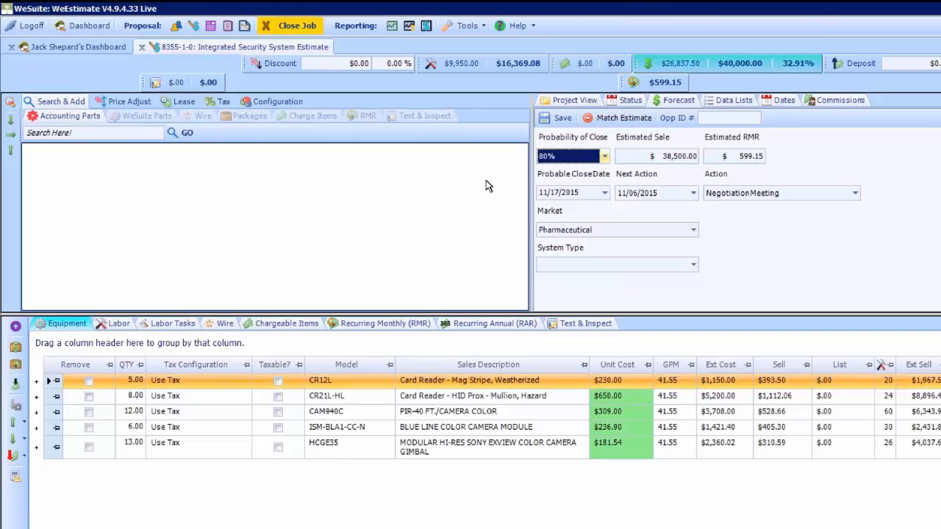
Step: Open the Integrated Security System job's business forms and start a Details action in the Breakdown of Entry/Exit Points & Equipment Locations form
{"action": "left_click", "coordinate": [138, 47]}
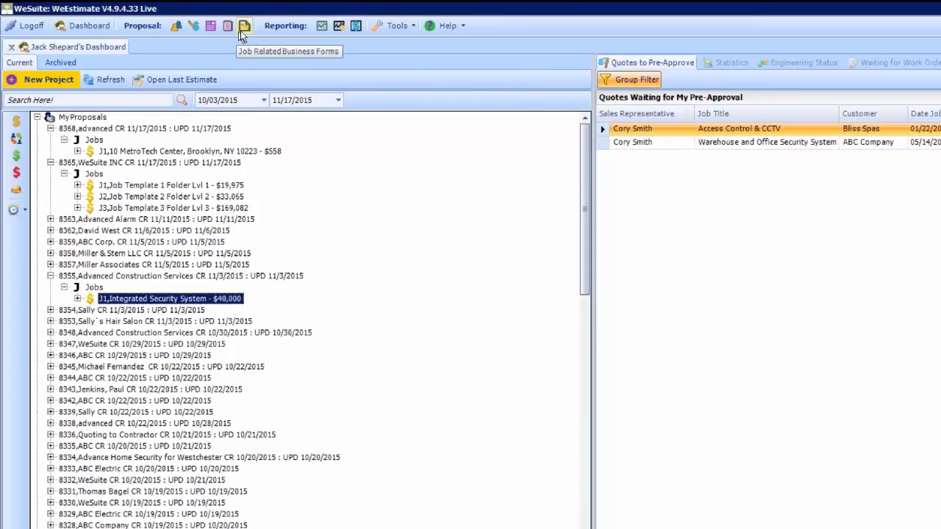
{"action": "left_click", "coordinate": [243, 29]}
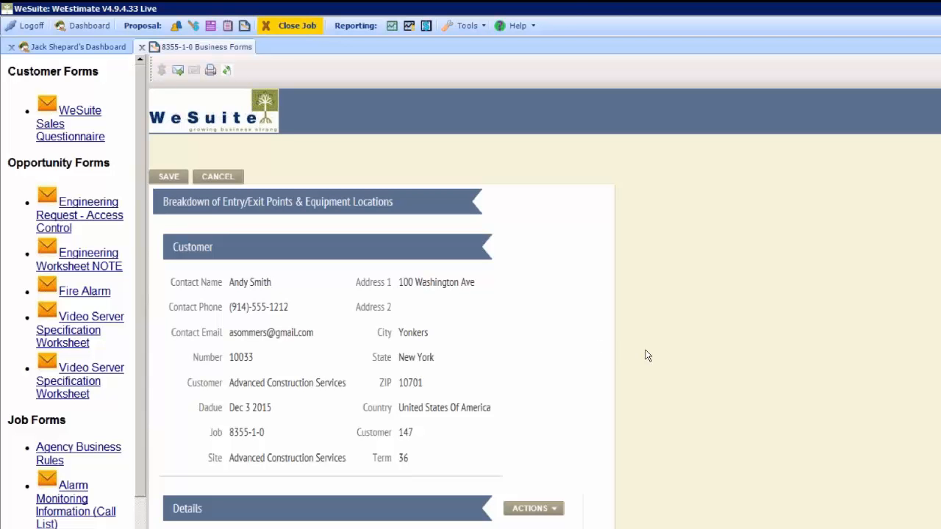
{"action": "left_click", "coordinate": [551, 506]}
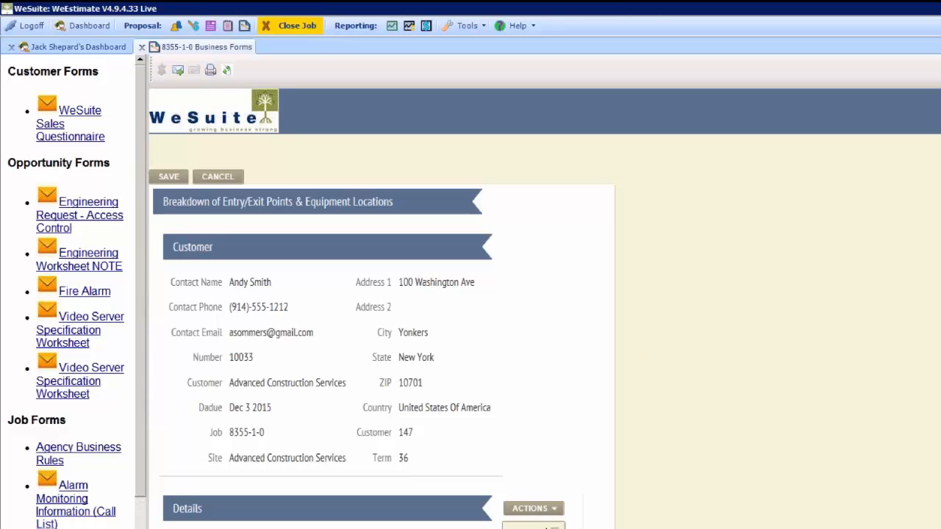
{"action": "left_click", "coordinate": [544, 527]}
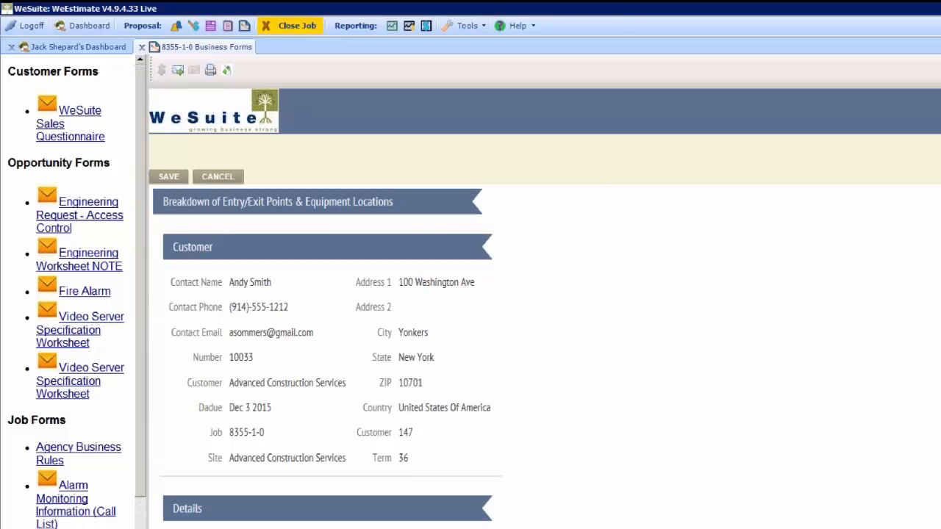